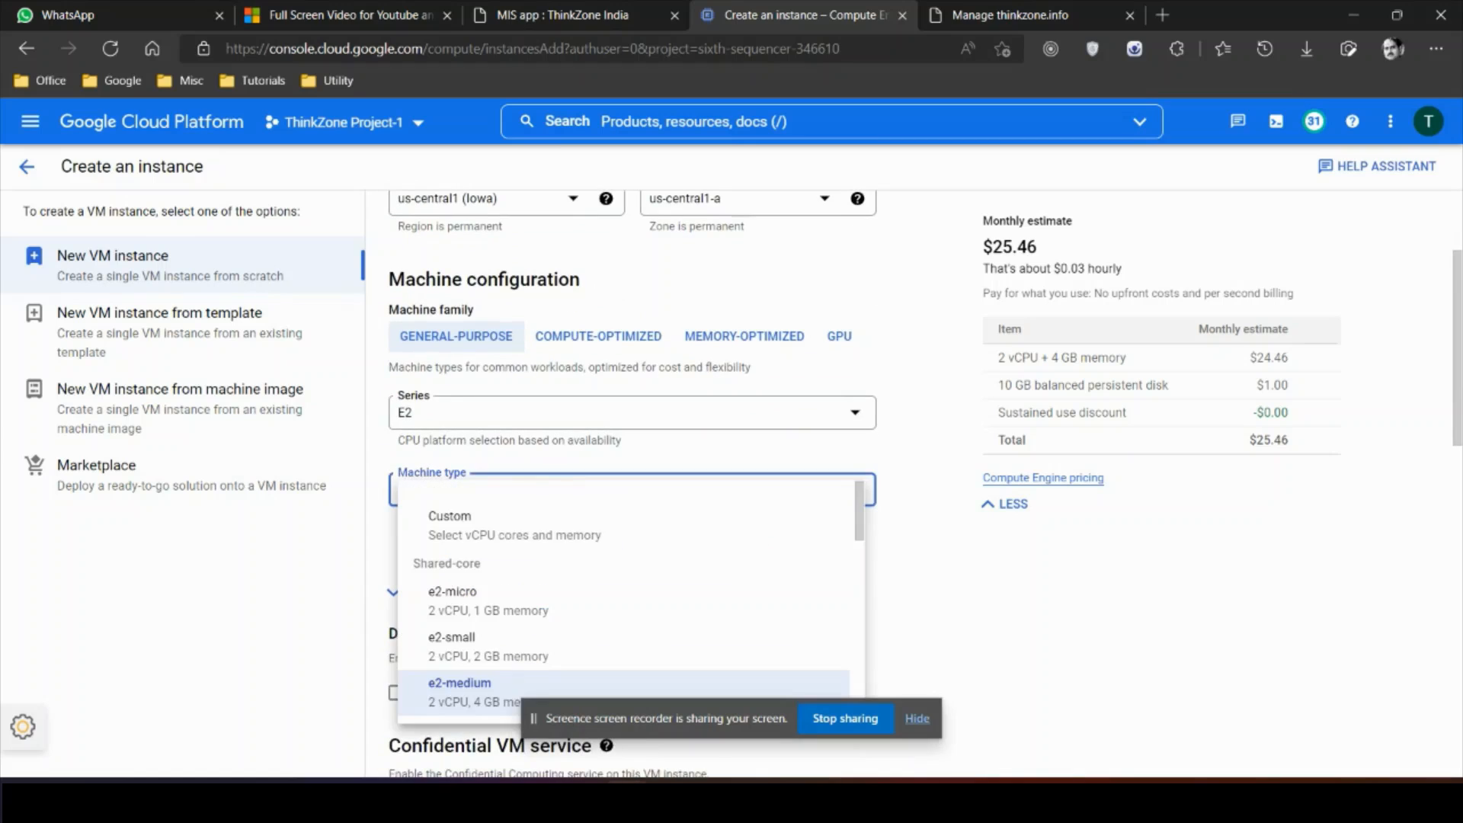
Step: Switch the VM to a Custom machine type with 4 cores and 8 GB memory
{"action": "left_click", "coordinate": [675, 526]}
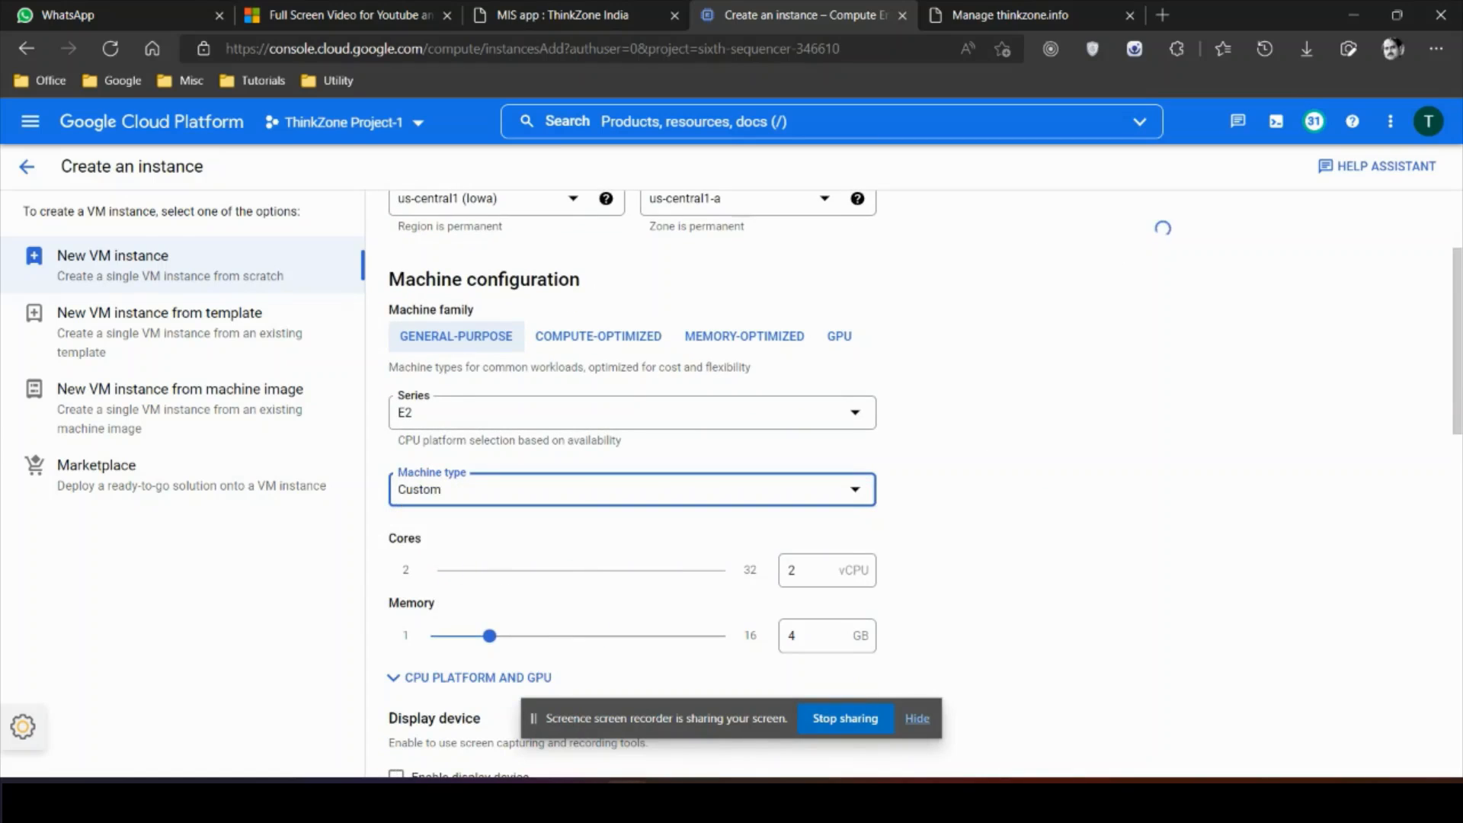
{"action": "left_click", "coordinate": [811, 570]}
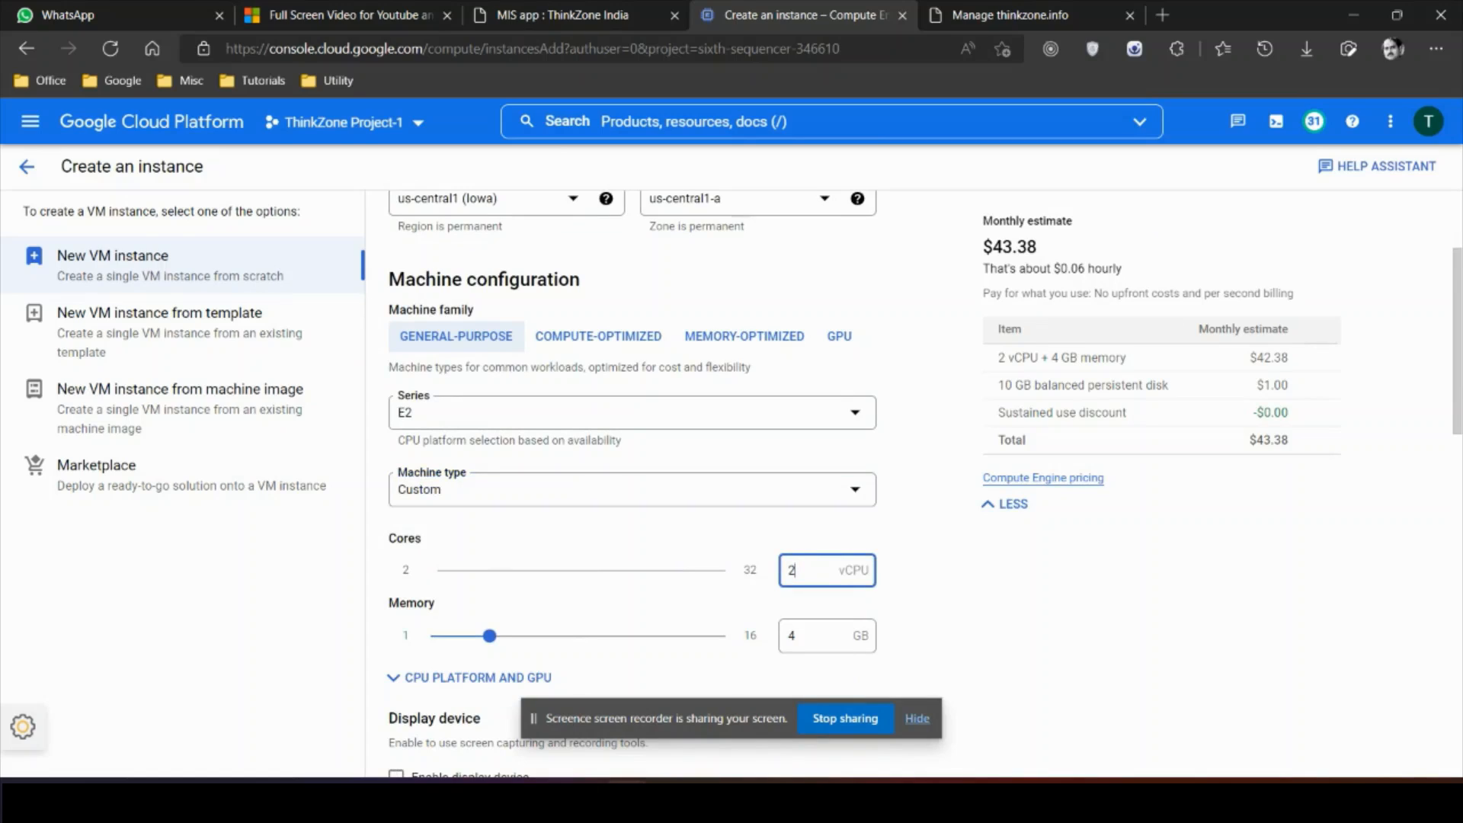
{"action": "key", "text": "BackSpace"}
{"action": "type", "text": "4"}
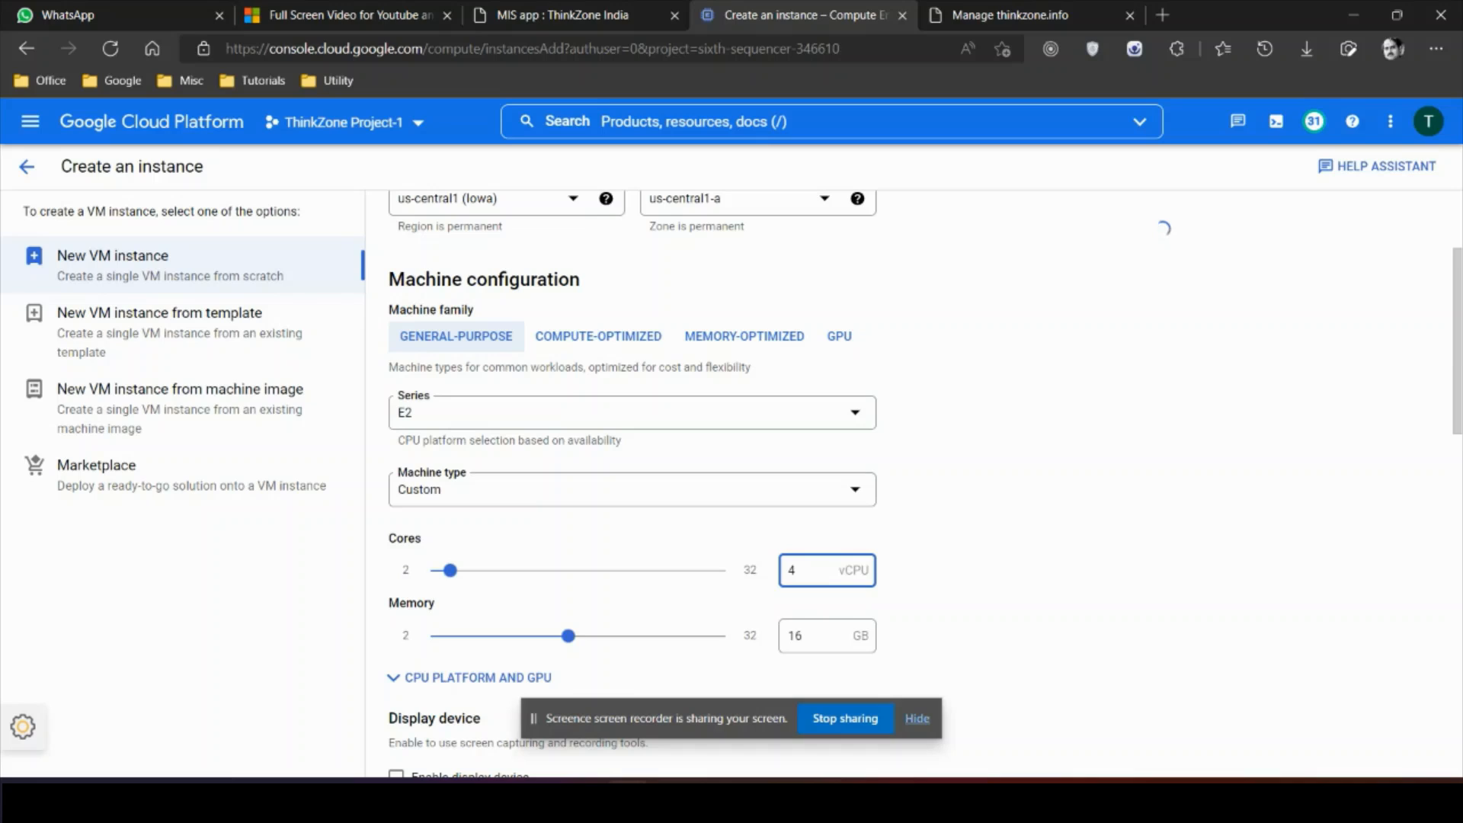
{"action": "key", "text": "Tab"}
{"action": "type", "text": "8"}
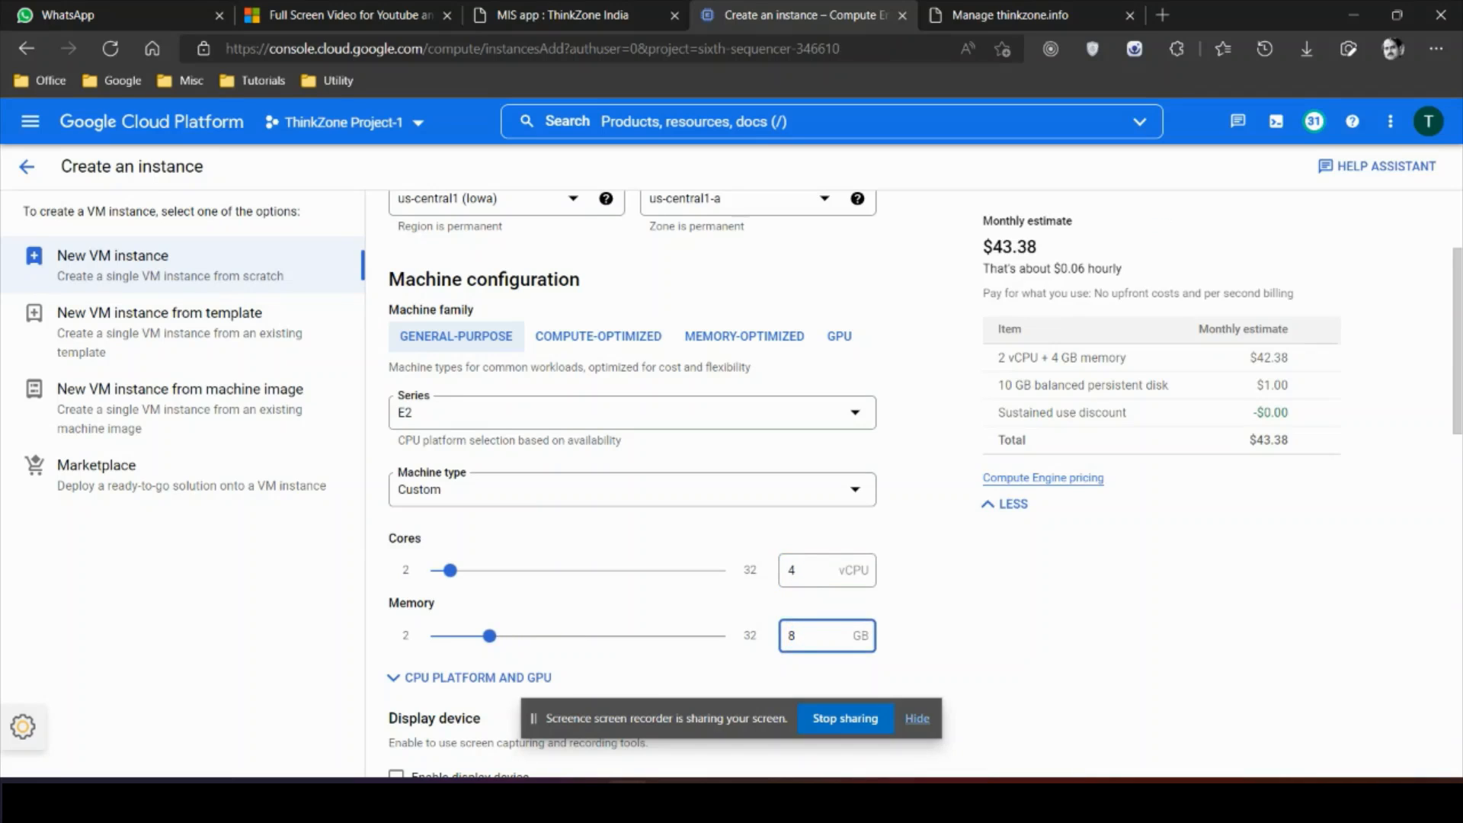
{"action": "scroll", "coordinate": [632, 488], "scroll_direction": "down", "scroll_amount": 8}
{"action": "left_click", "coordinate": [424, 528]}
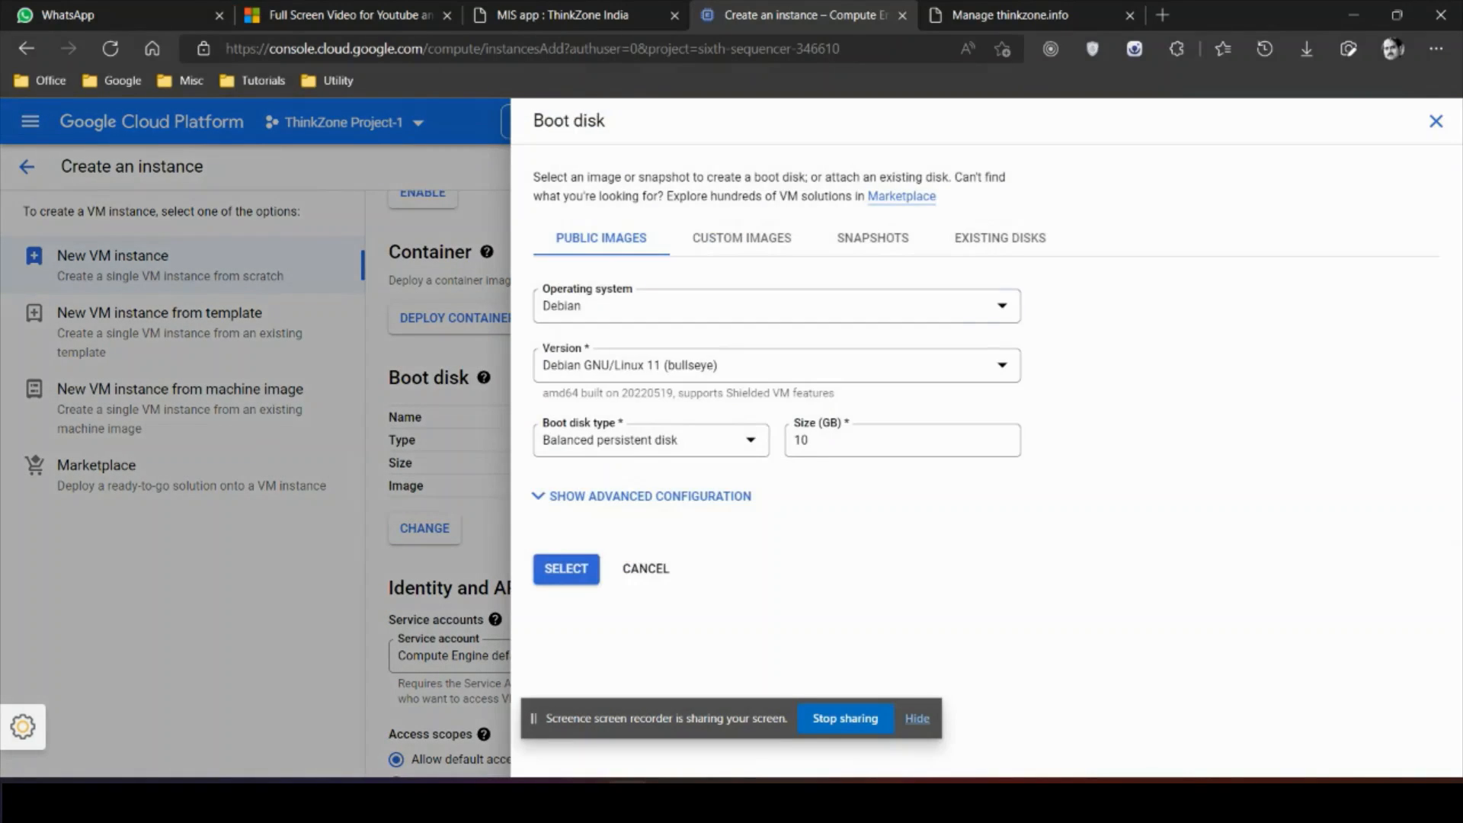
Step: Choose Windows Server, version 2019 Datacenter, as the 50 GB boot disk image
{"action": "left_click", "coordinate": [776, 306]}
{"action": "scroll", "coordinate": [770, 511], "scroll_direction": "down", "scroll_amount": 3}
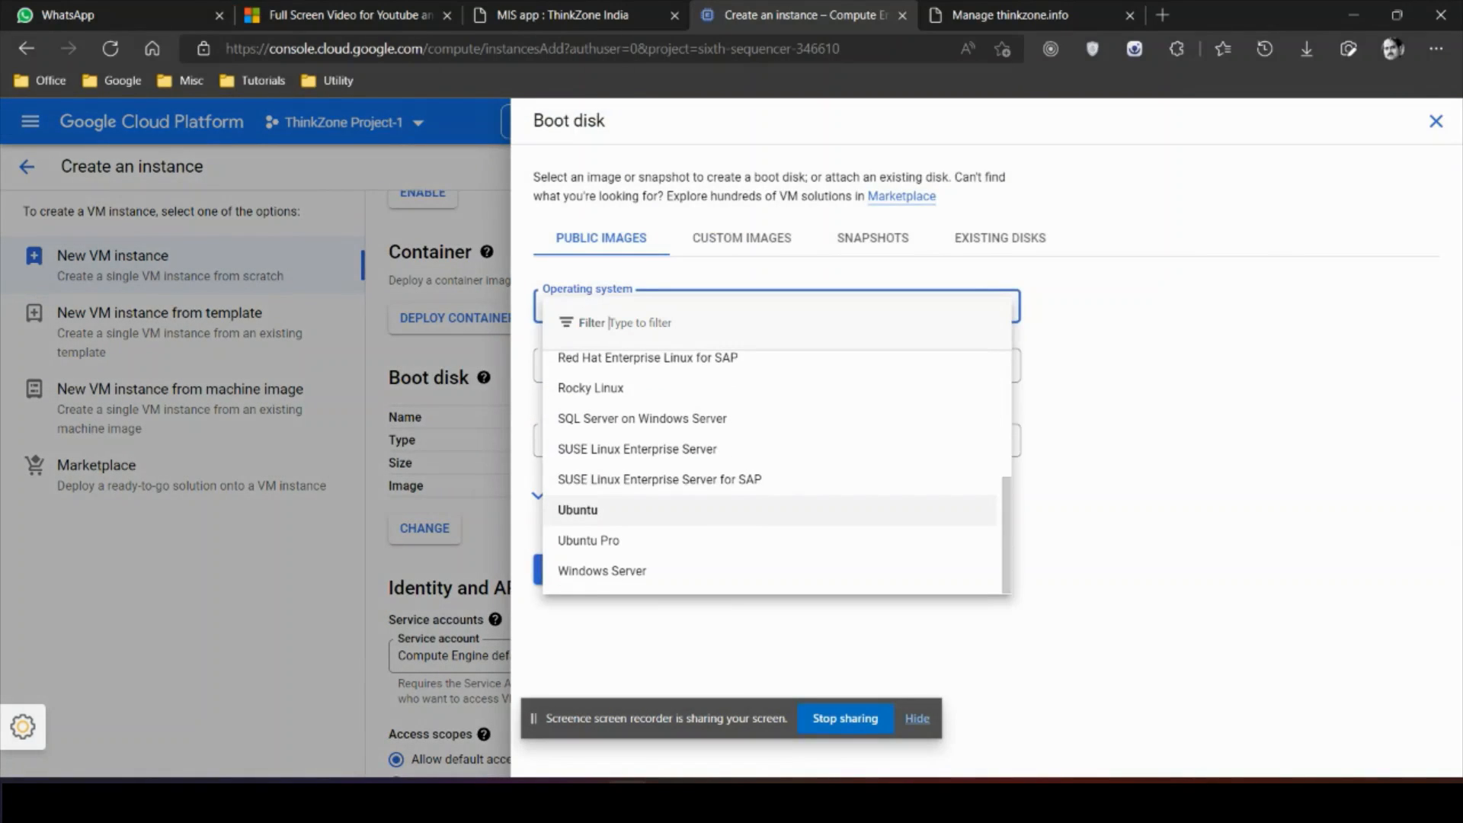
{"action": "left_click", "coordinate": [603, 571]}
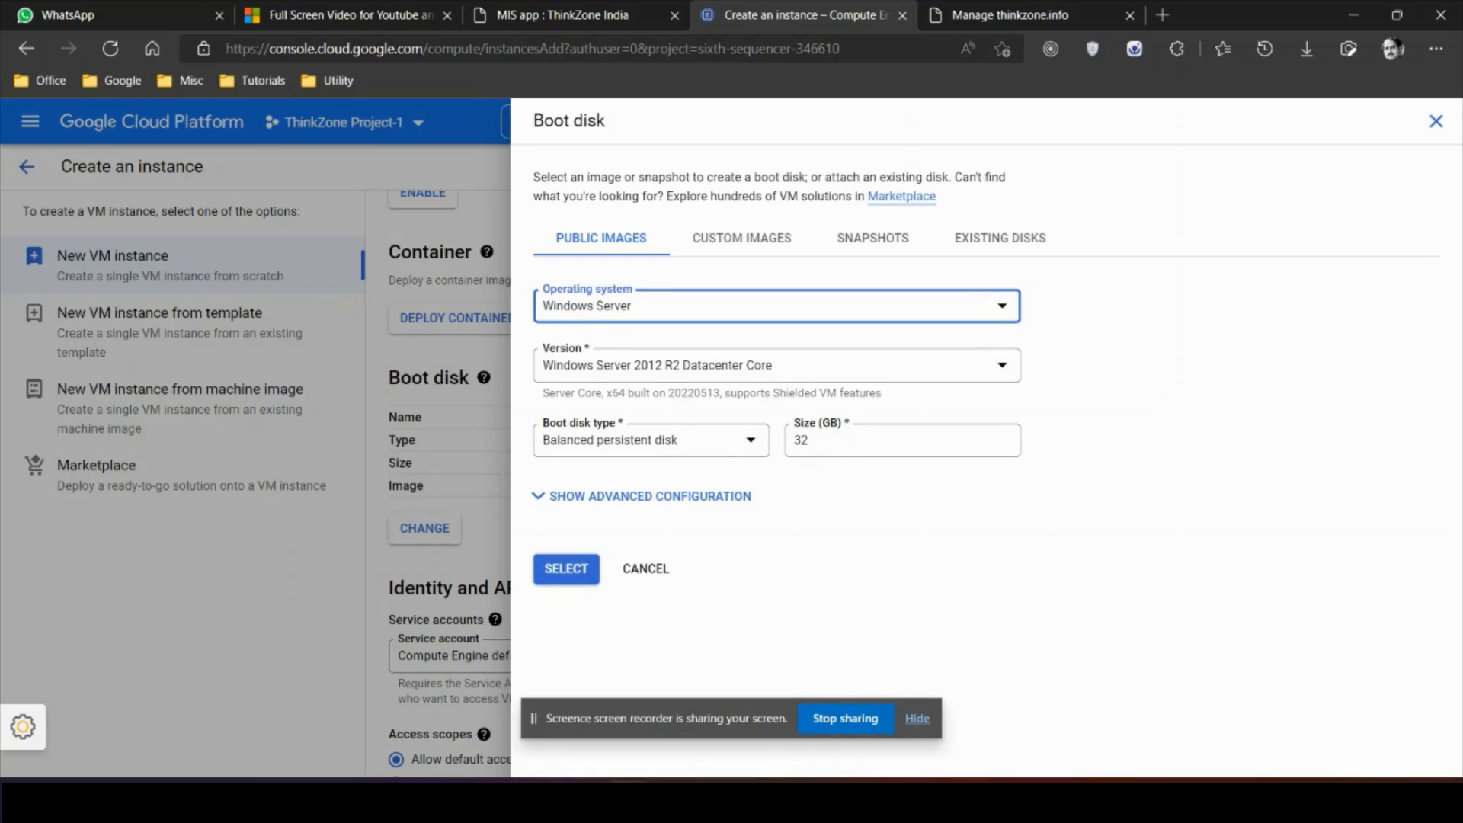
{"action": "left_click", "coordinate": [776, 366]}
{"action": "scroll", "coordinate": [770, 536], "scroll_direction": "down", "scroll_amount": 1}
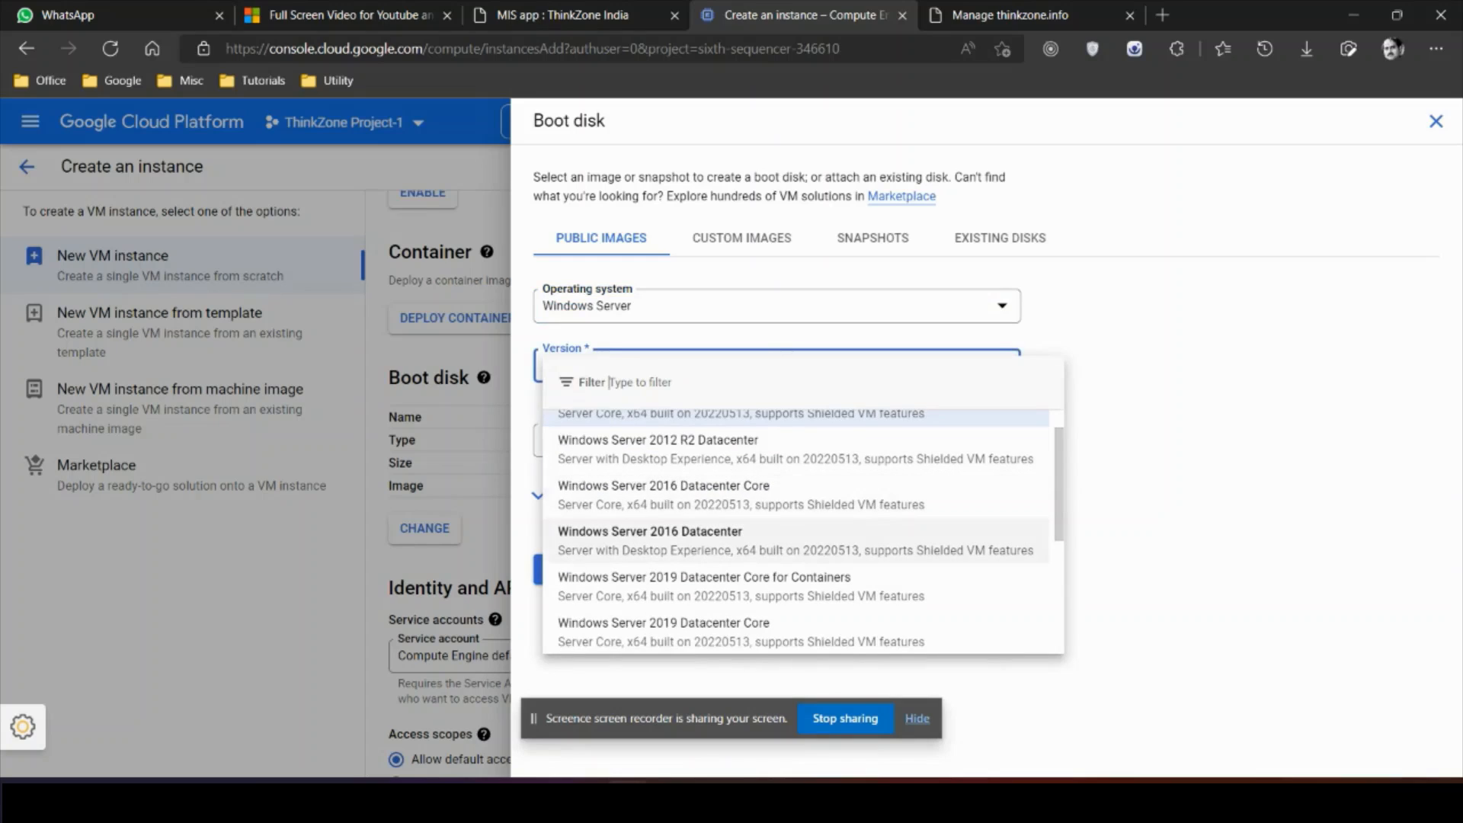
{"action": "scroll", "coordinate": [793, 557], "scroll_direction": "down", "scroll_amount": 2}
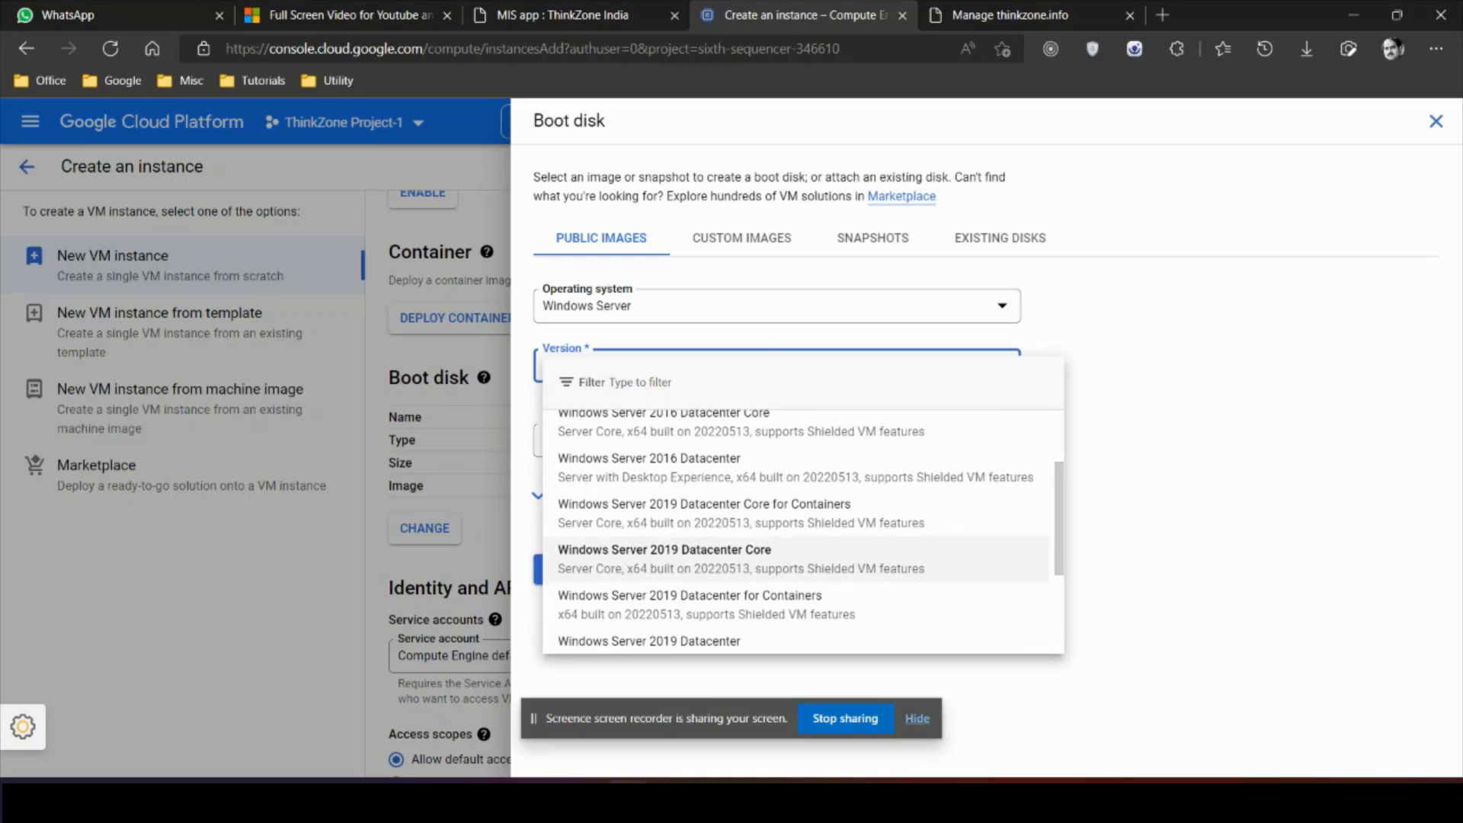
{"action": "scroll", "coordinate": [793, 549], "scroll_direction": "down", "scroll_amount": 3}
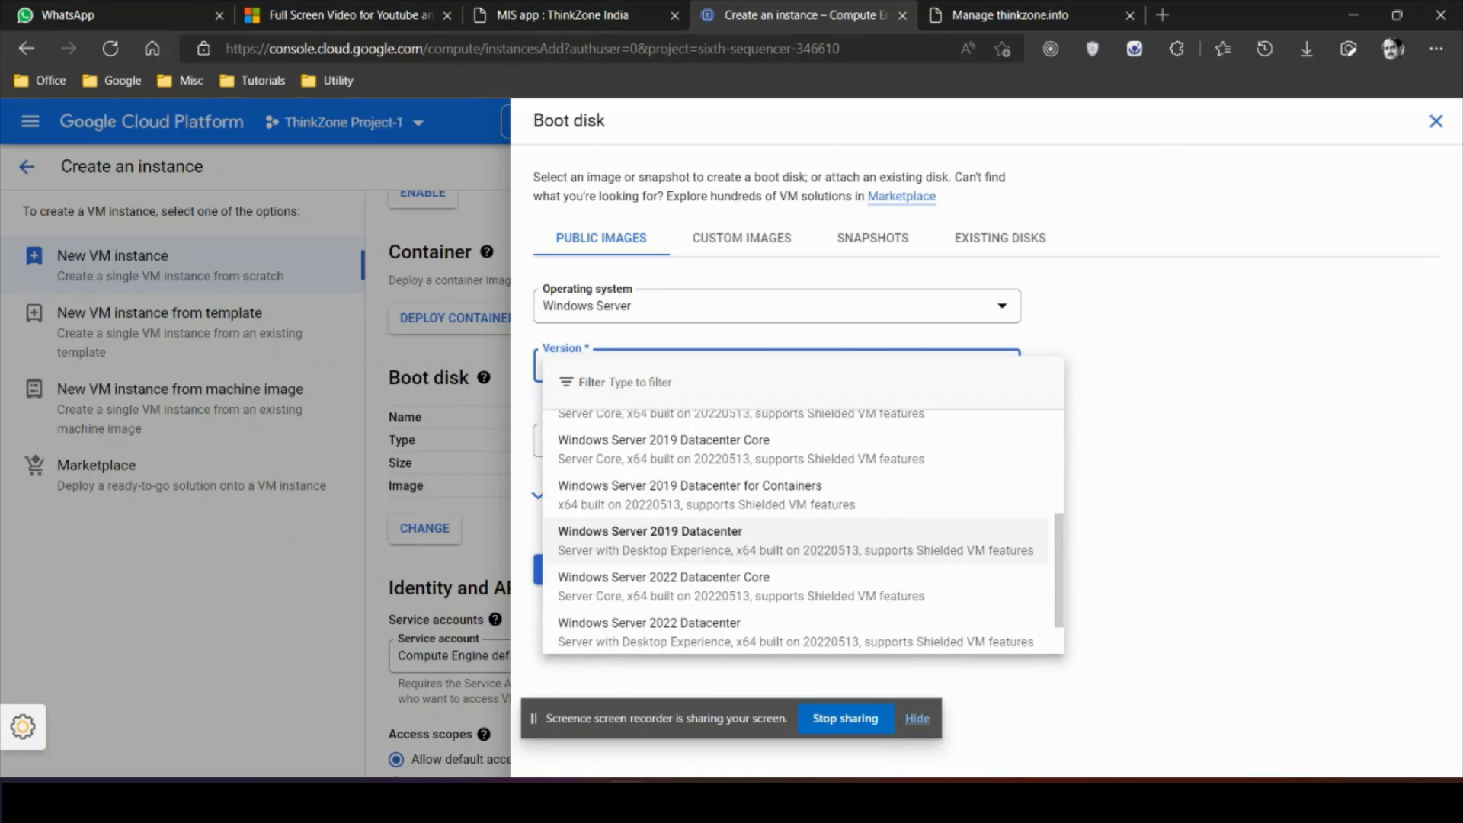
{"action": "left_click", "coordinate": [793, 540]}
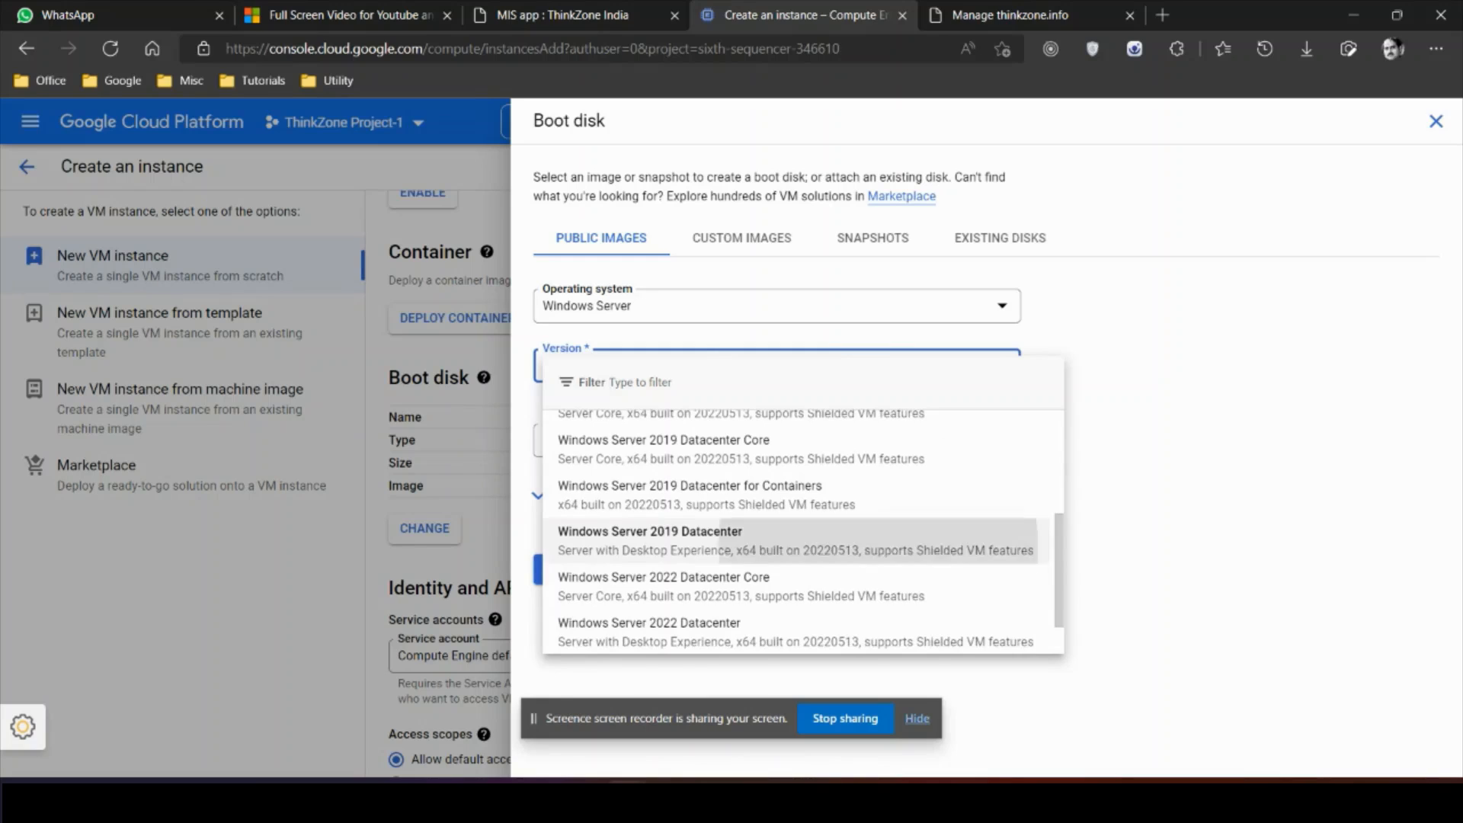
{"action": "left_click", "coordinate": [566, 569]}
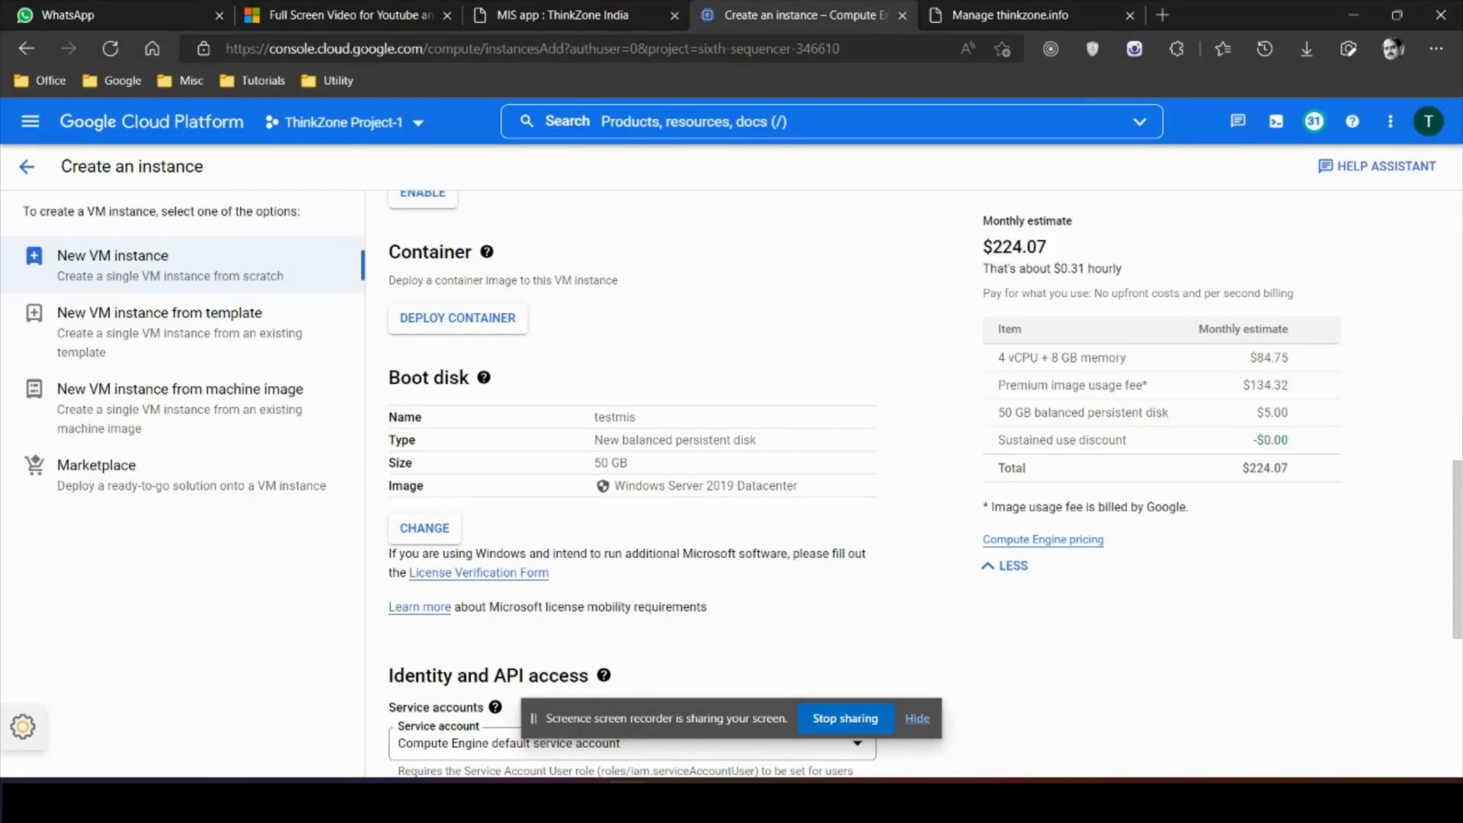
Step: Tick Allow HTTP traffic and Allow HTTPS traffic, then create the testmis VM
{"action": "scroll", "coordinate": [632, 480], "scroll_direction": "down", "scroll_amount": 4}
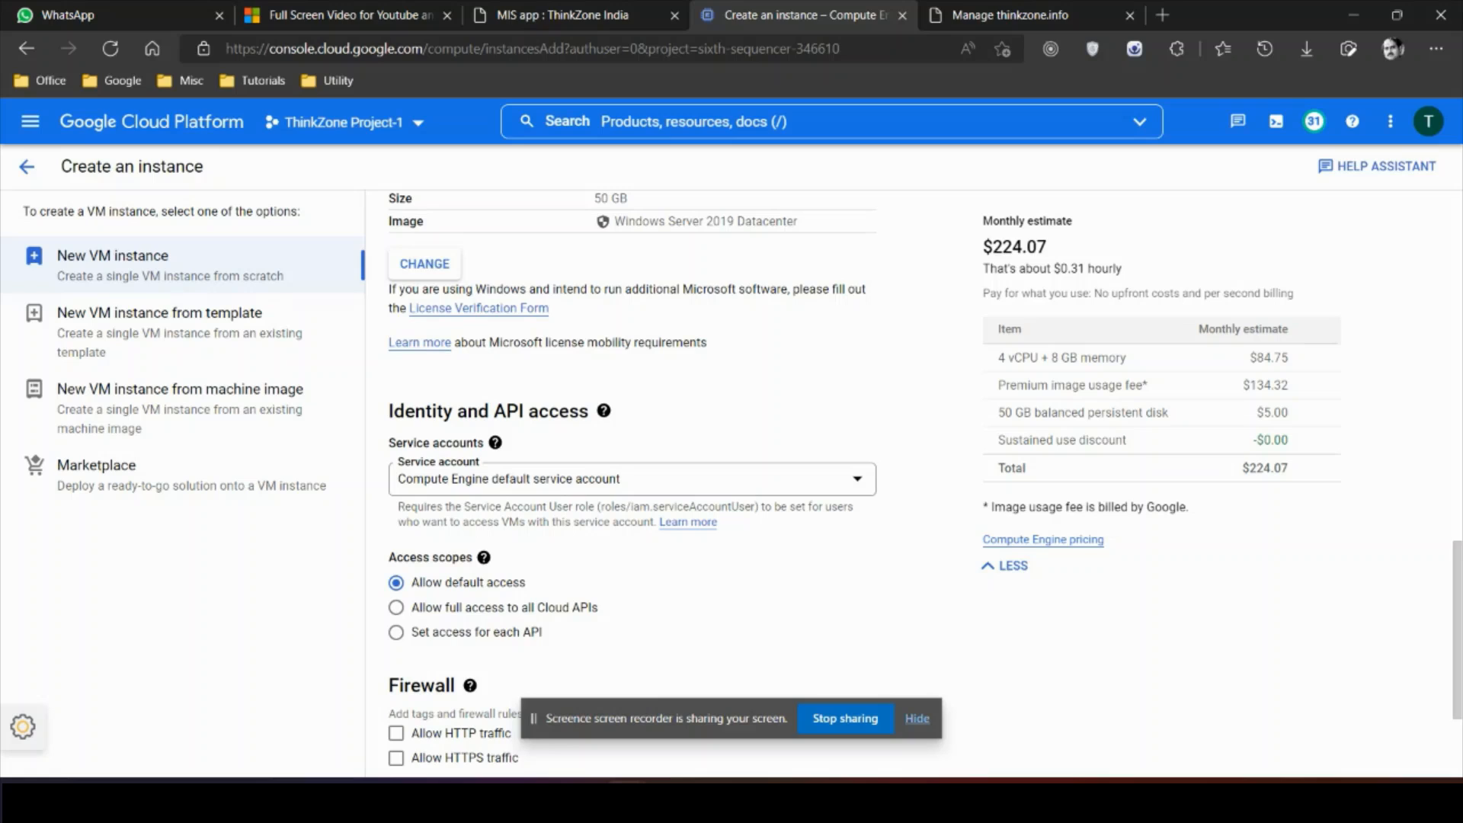
{"action": "scroll", "coordinate": [632, 480], "scroll_direction": "down", "scroll_amount": 1}
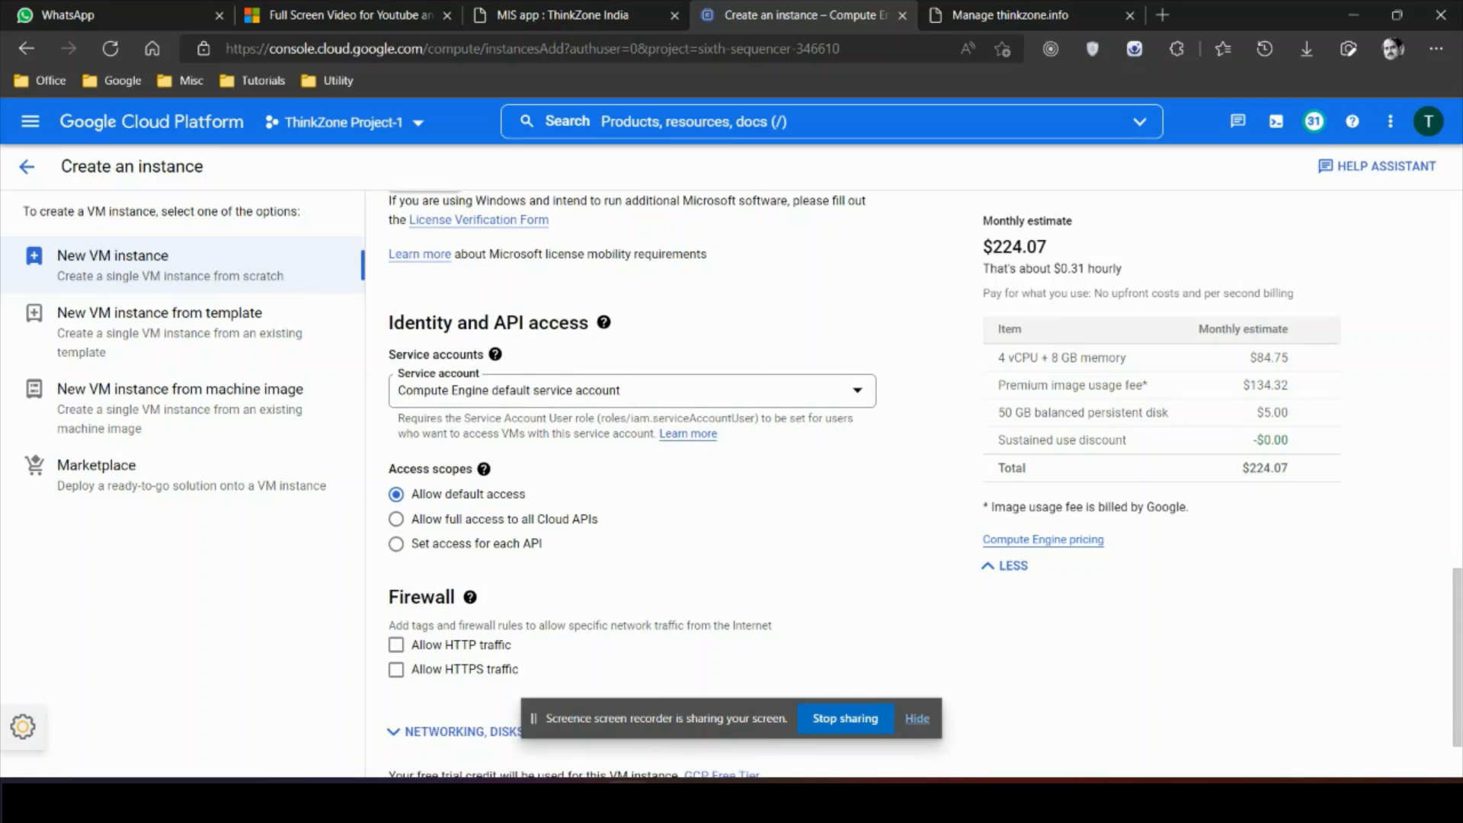
{"action": "scroll", "coordinate": [633, 480], "scroll_direction": "down", "scroll_amount": 1}
{"action": "left_click", "coordinate": [396, 546]}
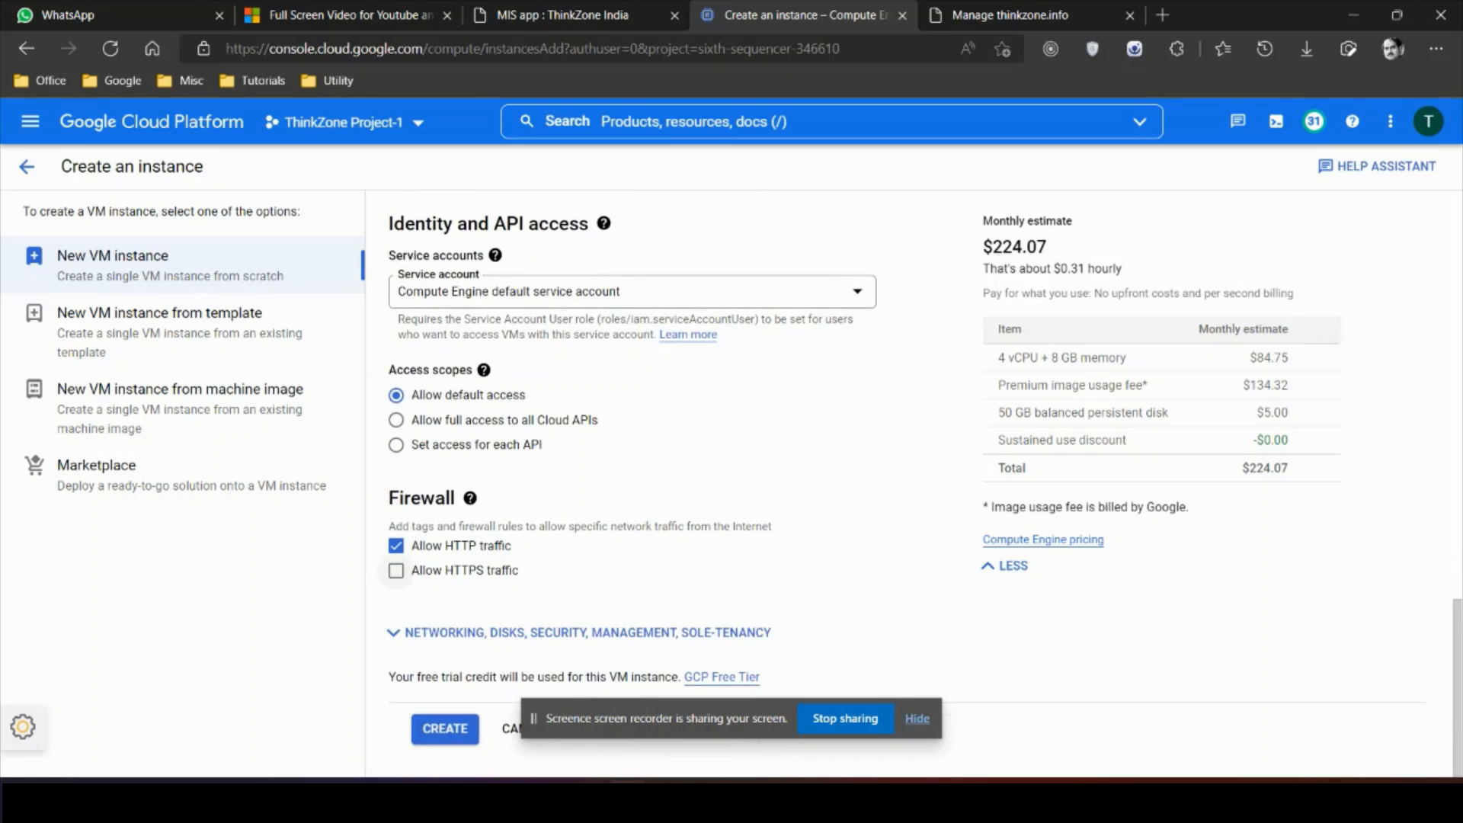
{"action": "left_click", "coordinate": [395, 571]}
{"action": "left_click", "coordinate": [446, 728]}
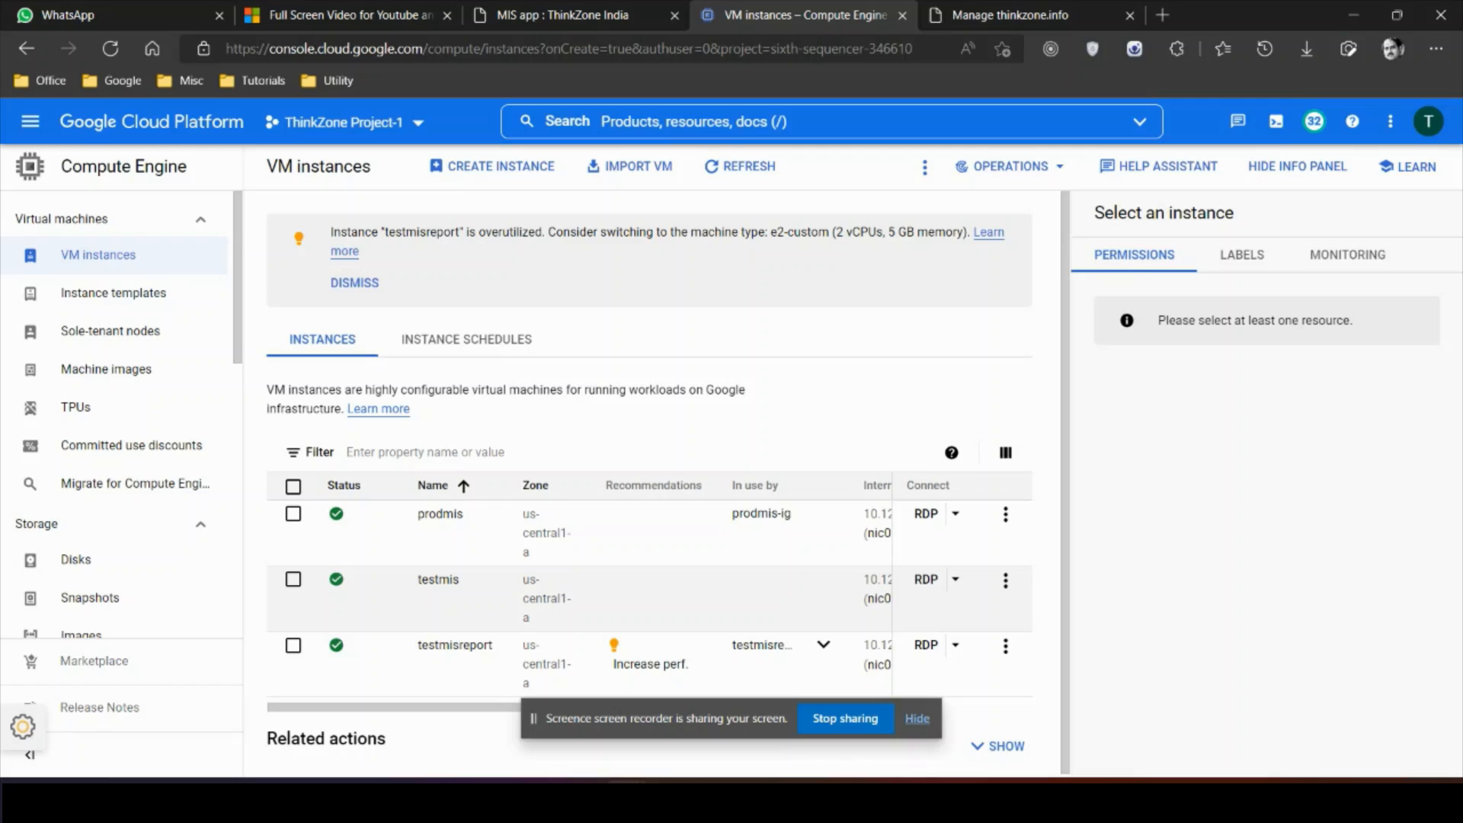
Step: Use Set Windows password on testmis to generate a new password, then close the notice
{"action": "left_click", "coordinate": [955, 580]}
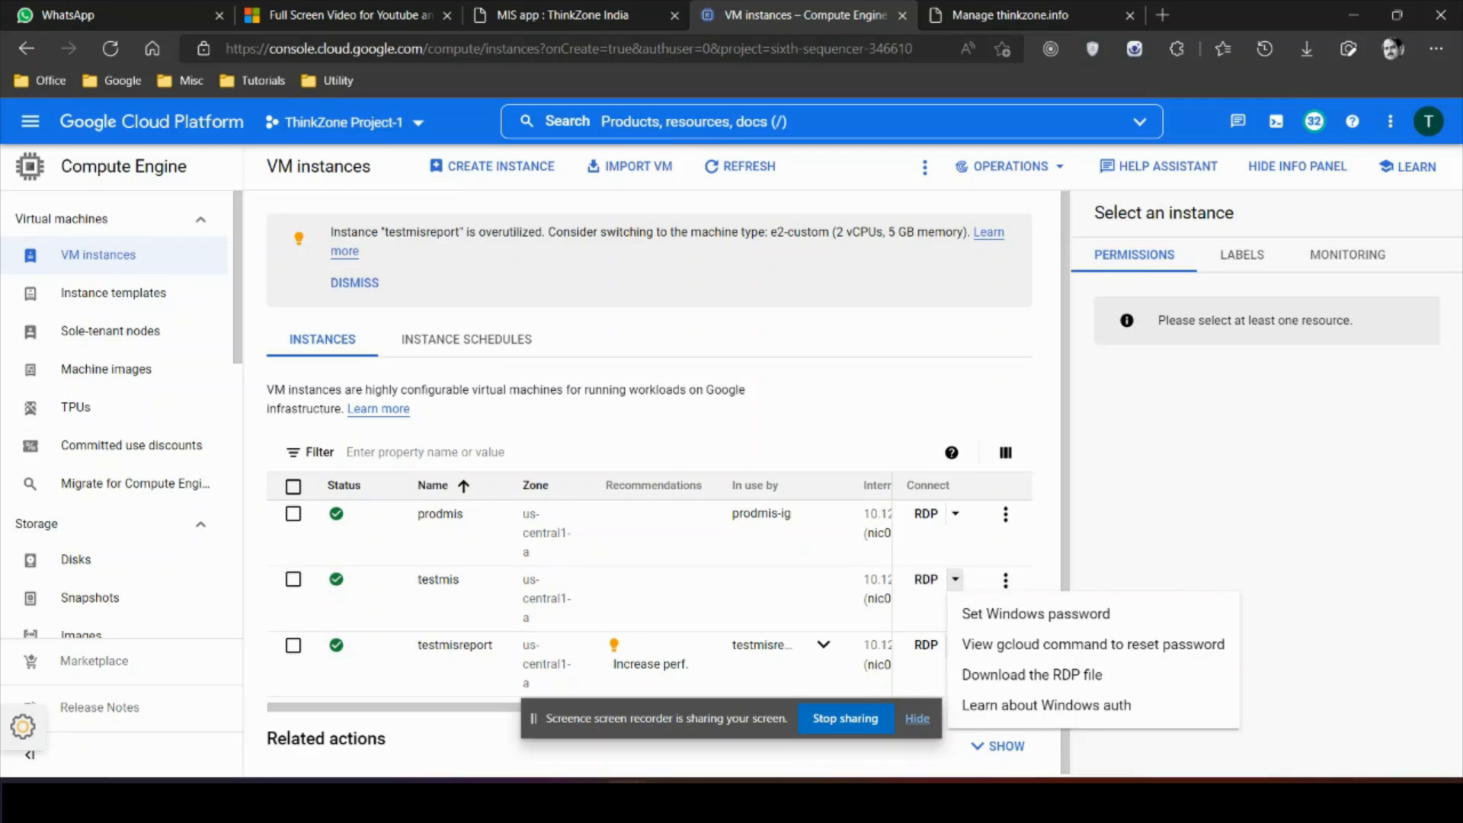
{"action": "left_click", "coordinate": [1036, 614]}
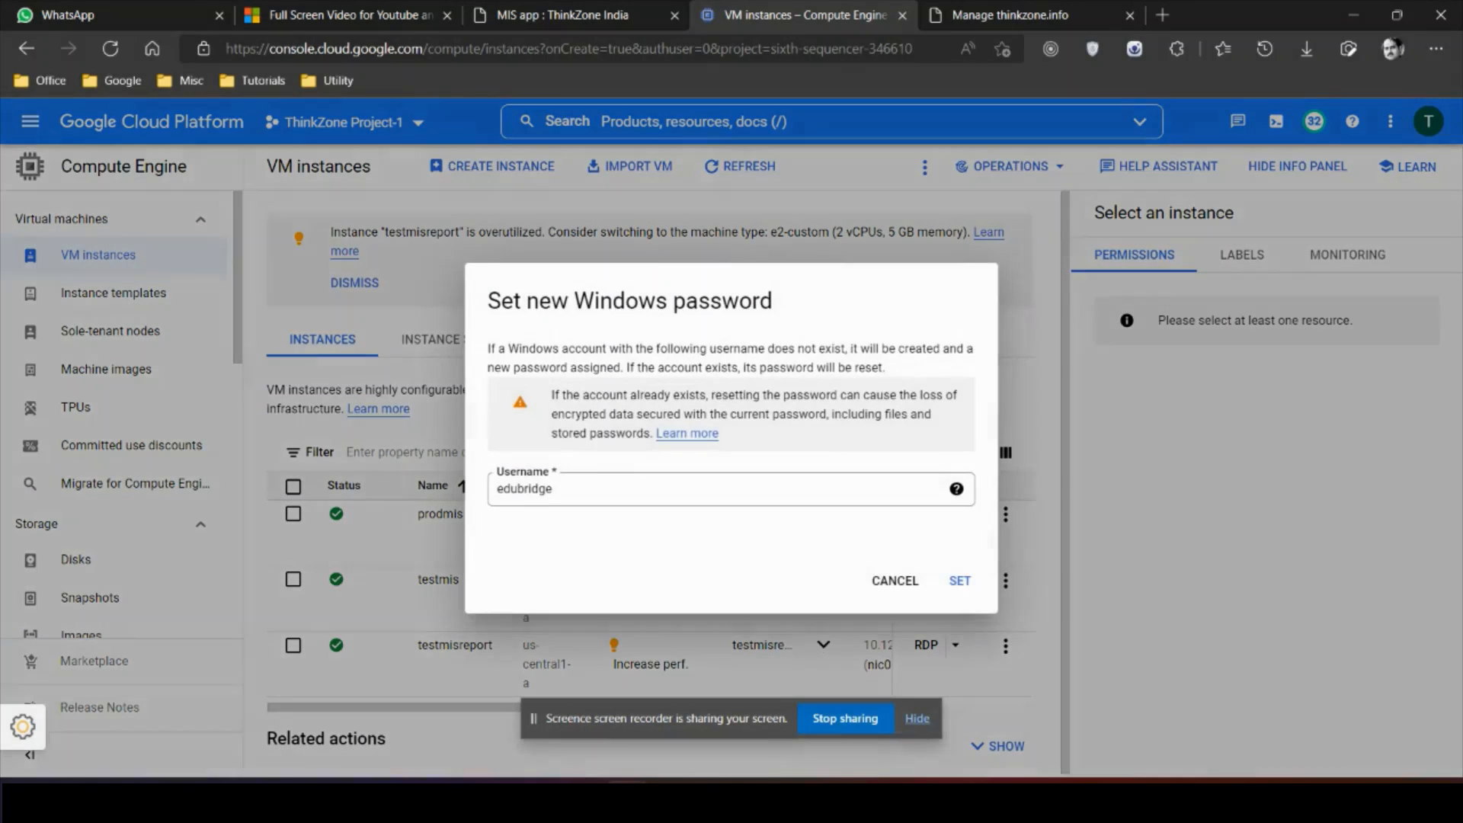
{"action": "left_click", "coordinate": [954, 581]}
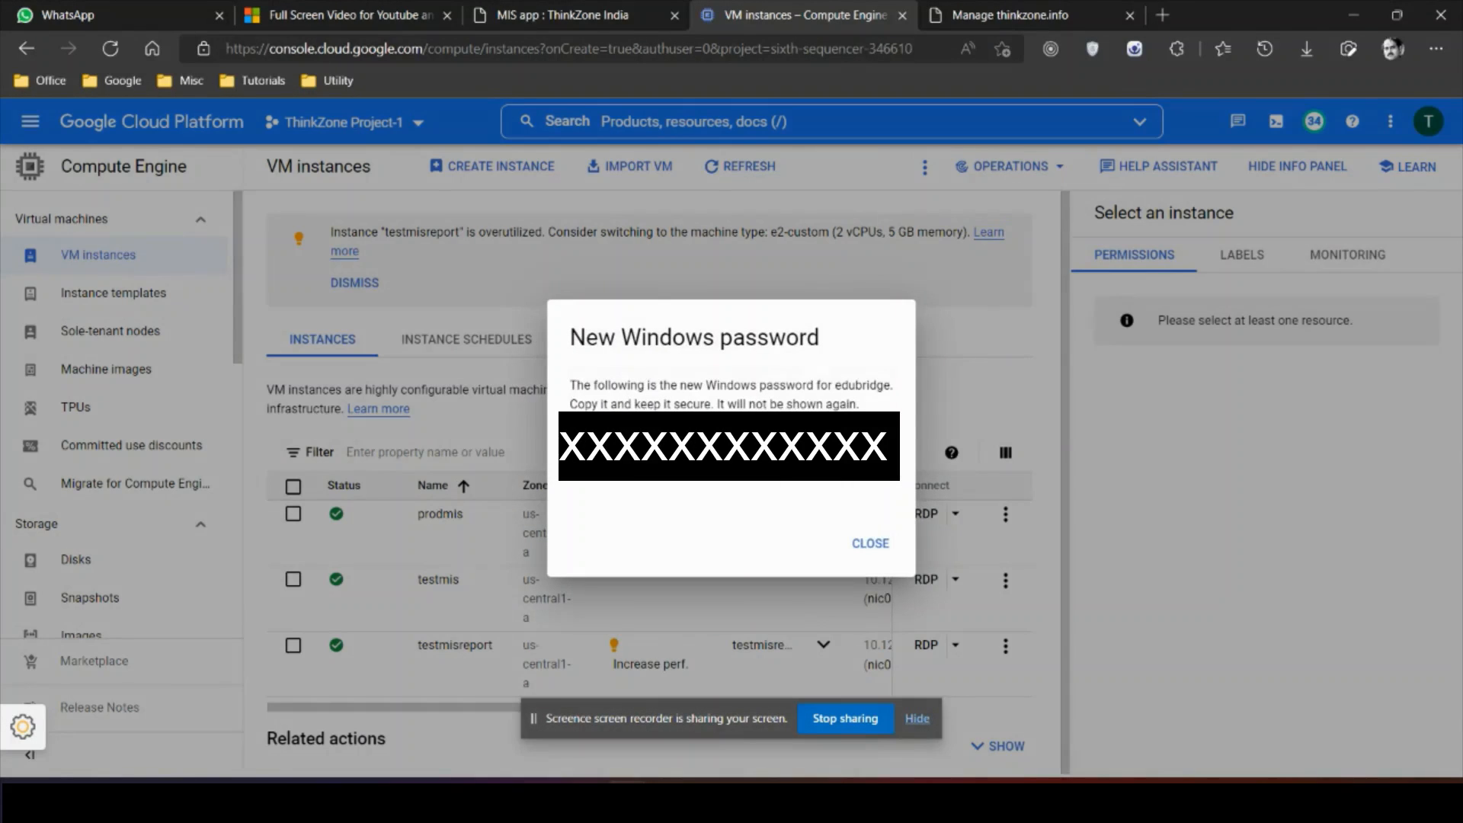
{"action": "left_click", "coordinate": [871, 542]}
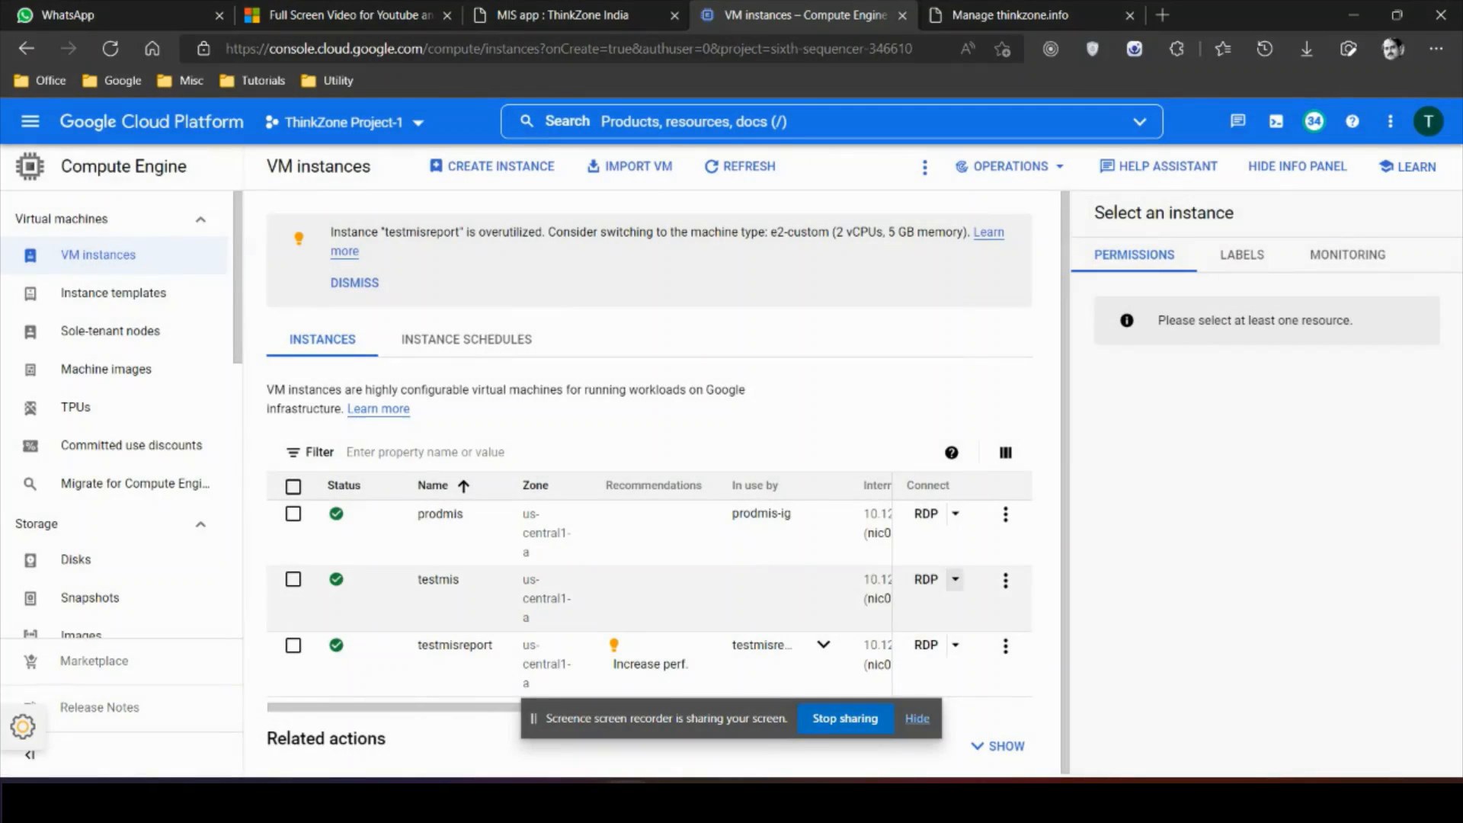
Step: Download and open testmis.rdp, connecting past the unknown publisher warning
{"action": "left_click", "coordinate": [955, 579]}
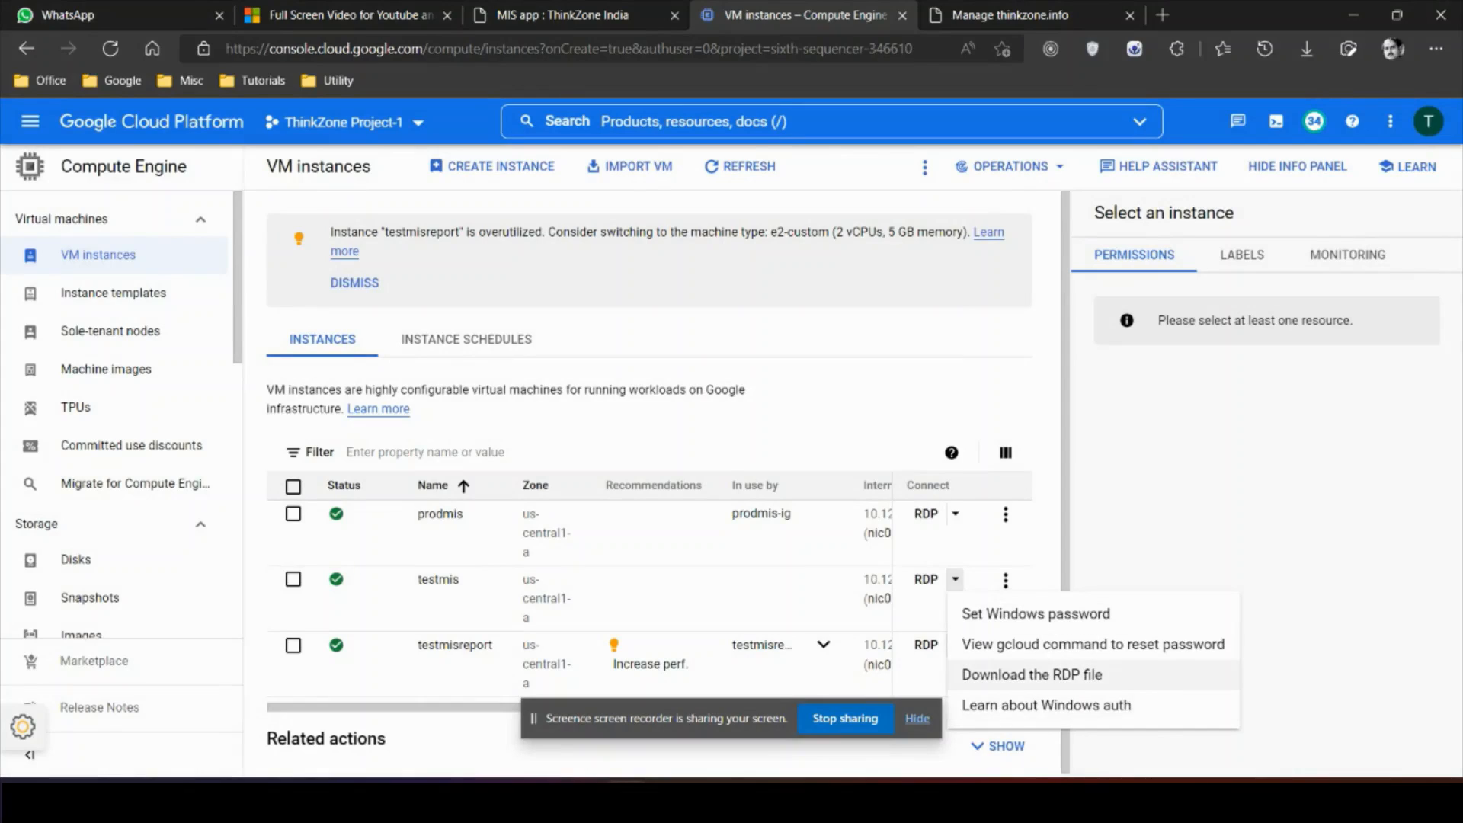
{"action": "left_click", "coordinate": [1032, 675]}
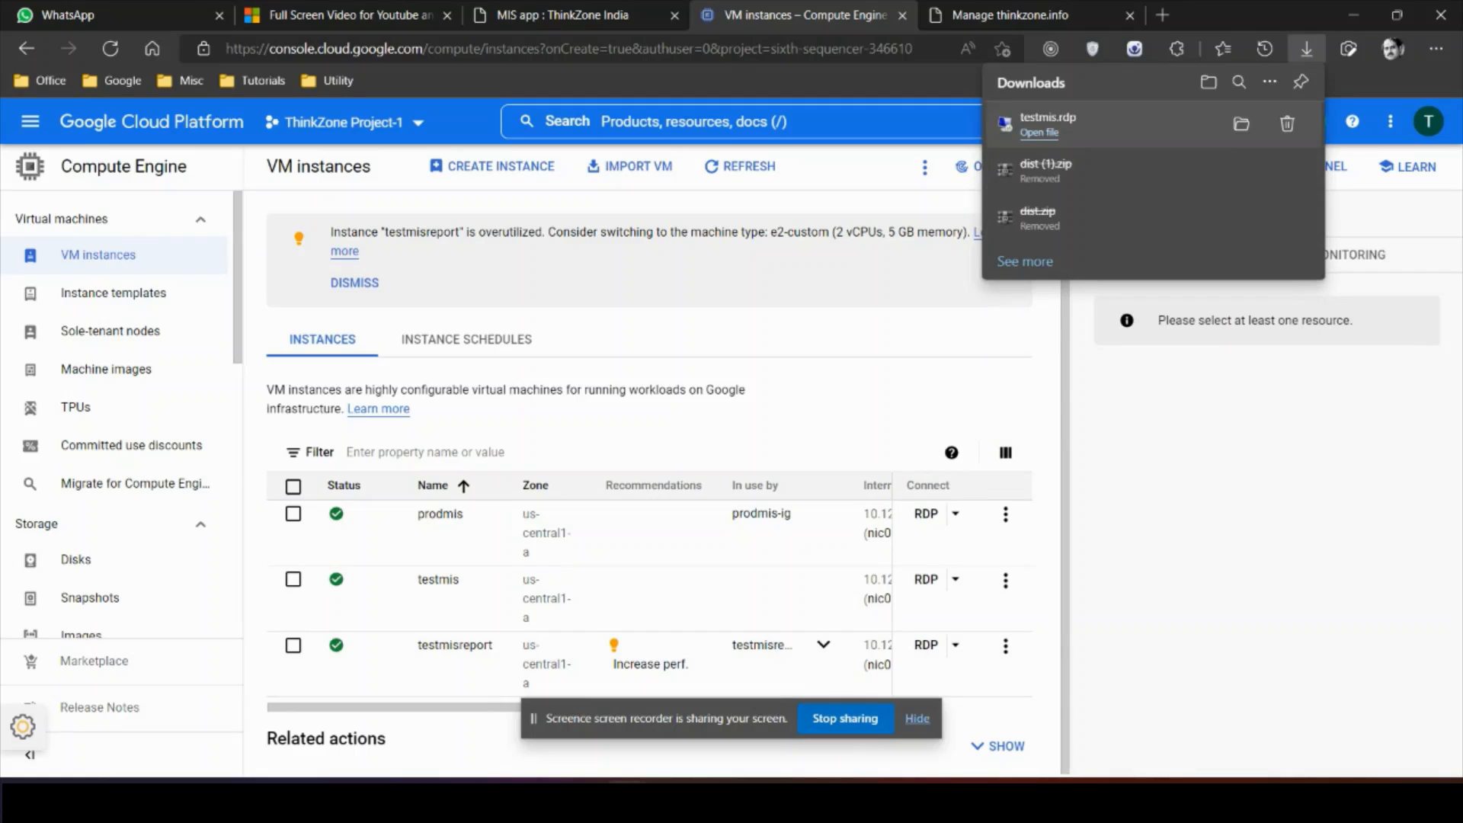
{"action": "left_click", "coordinate": [1048, 121]}
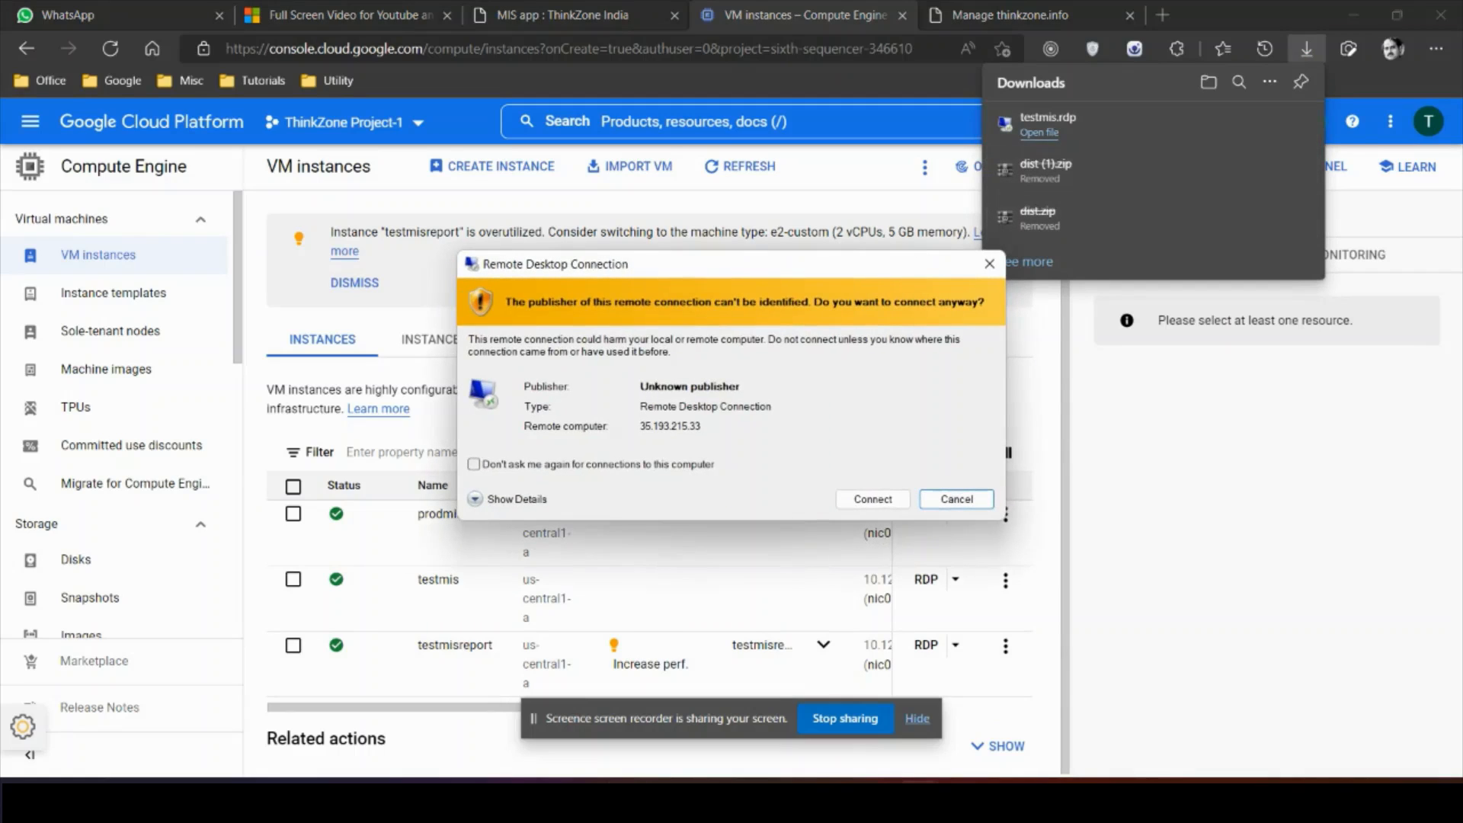
{"action": "left_click", "coordinate": [474, 464]}
{"action": "key", "text": "Return"}
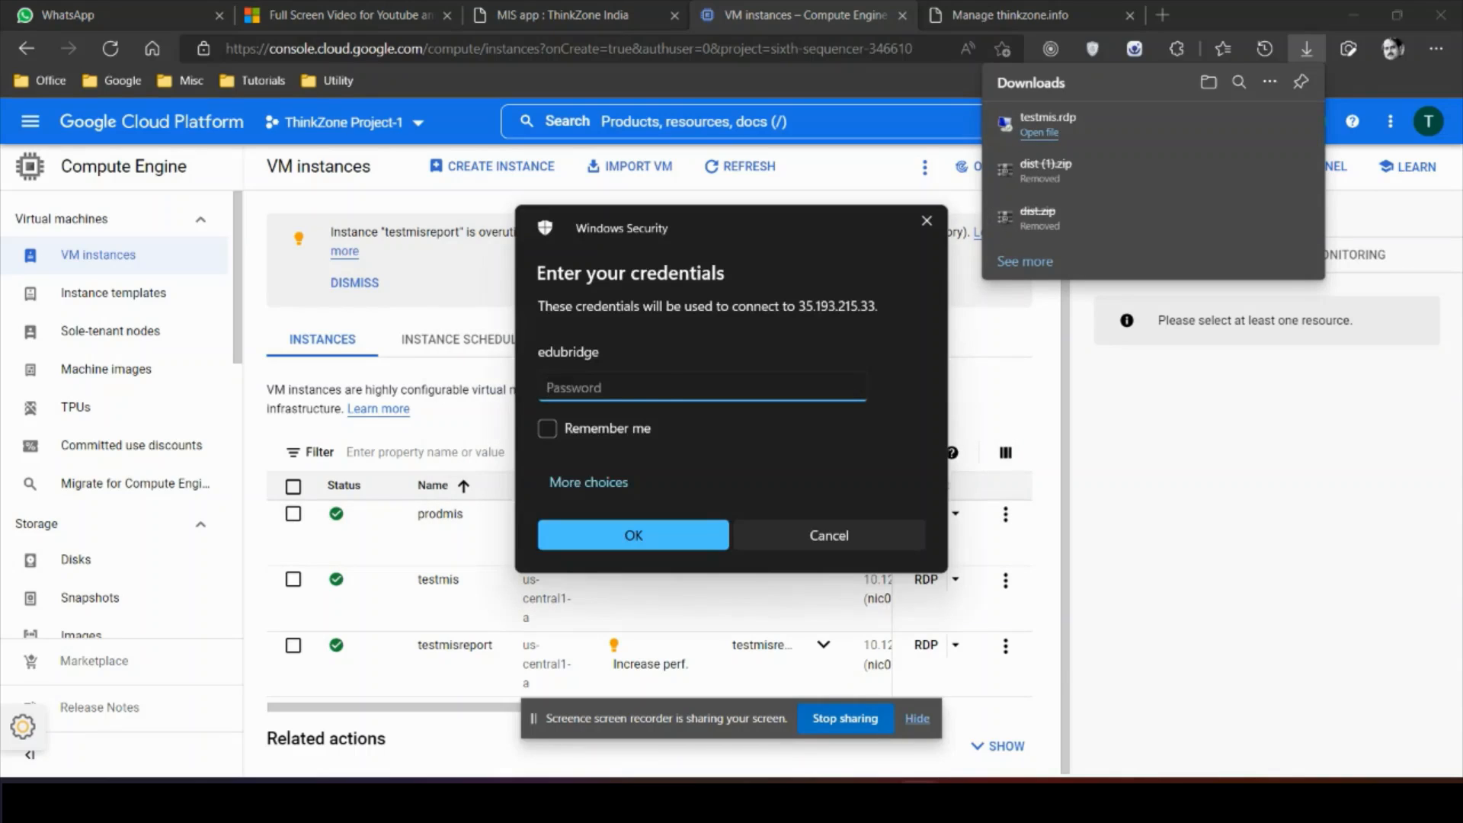
Step: Log in with the pasted Windows password, remembering credentials, and accept the certificate warning
{"action": "key", "text": "ctrl+v"}
{"action": "key", "text": "Tab"}
{"action": "key", "text": "space"}
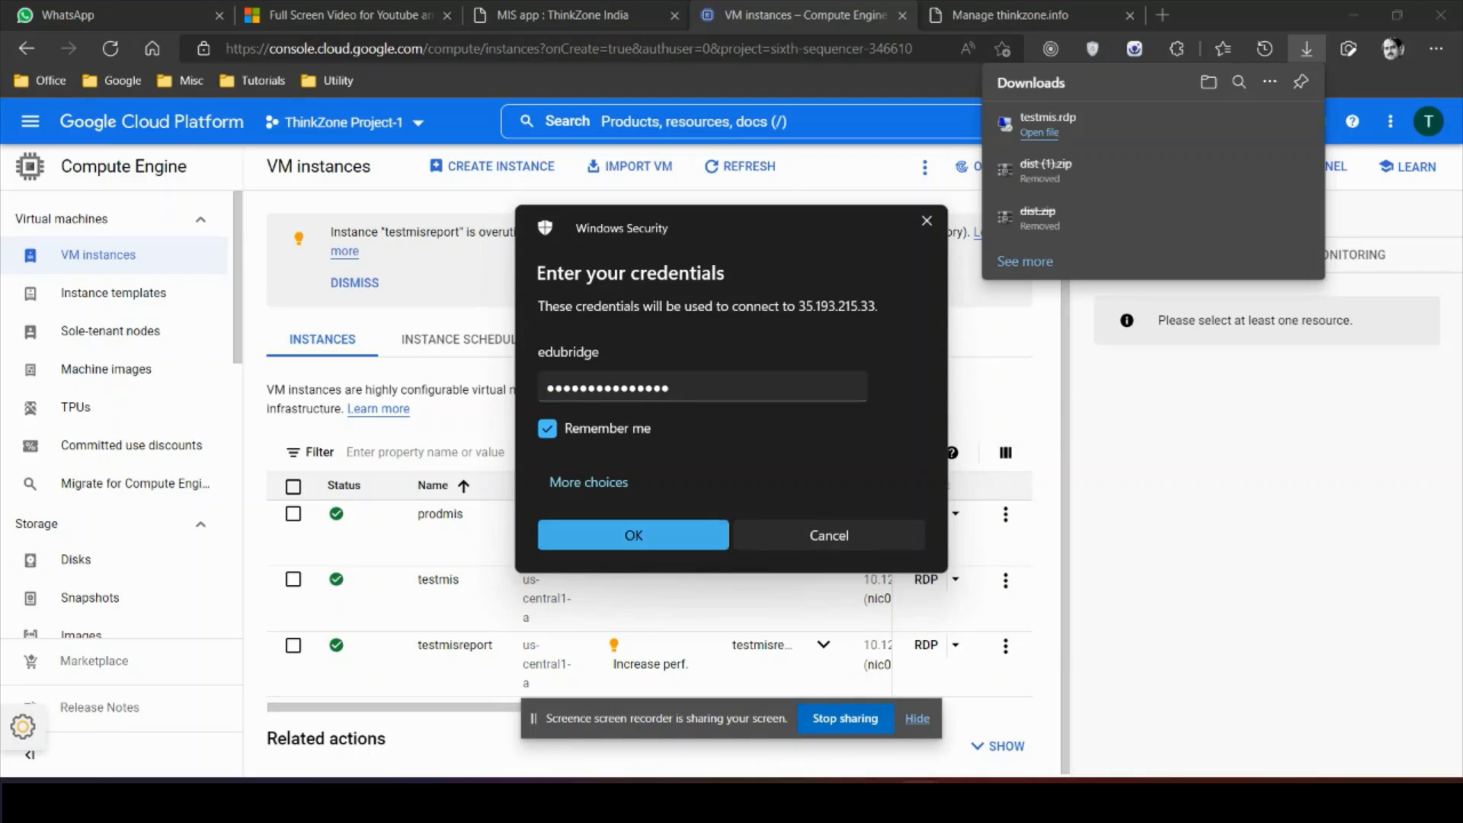
{"action": "key", "text": "Return"}
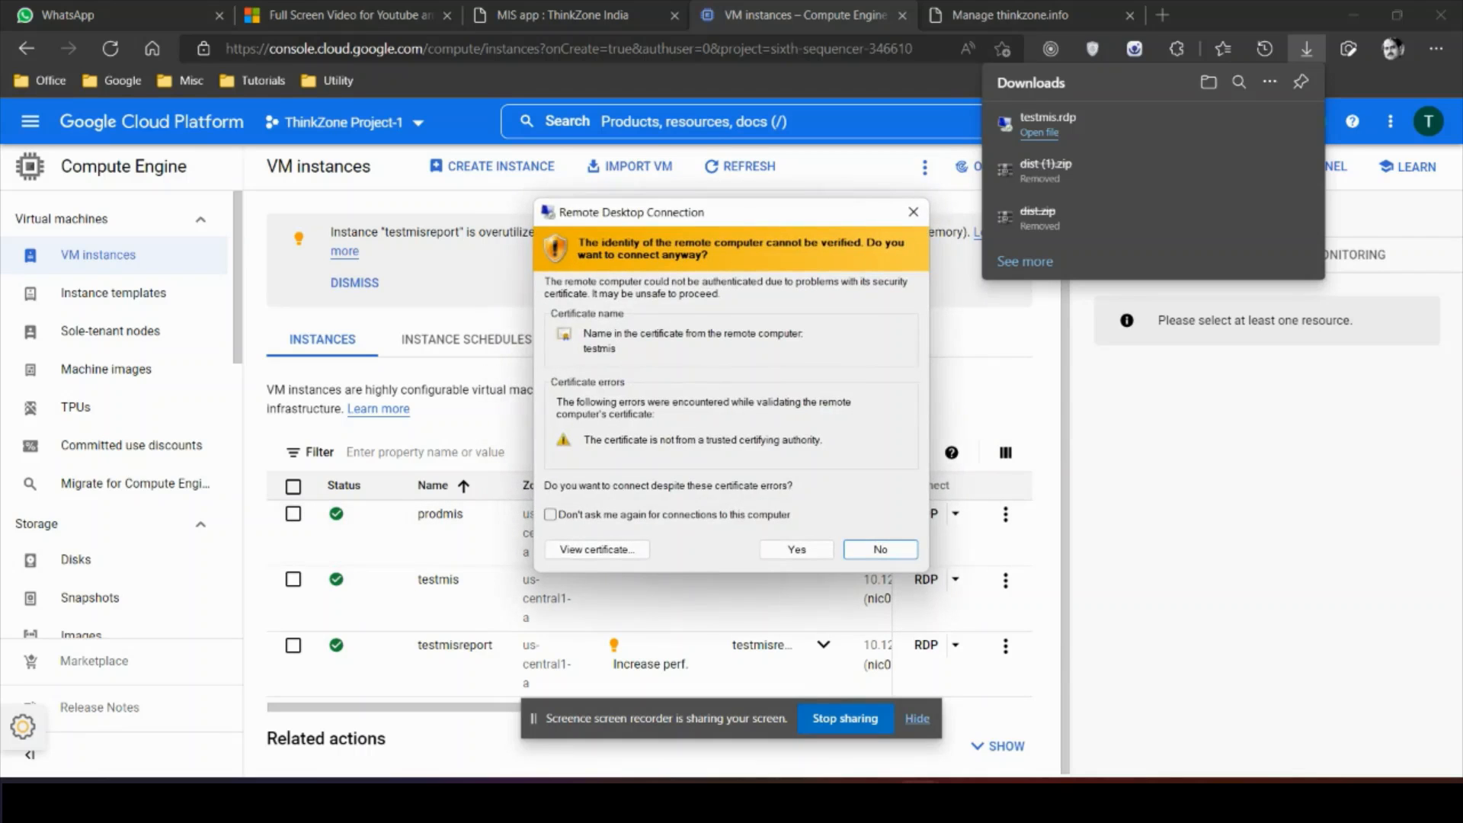
{"action": "left_click", "coordinate": [550, 514]}
{"action": "left_click", "coordinate": [797, 550]}
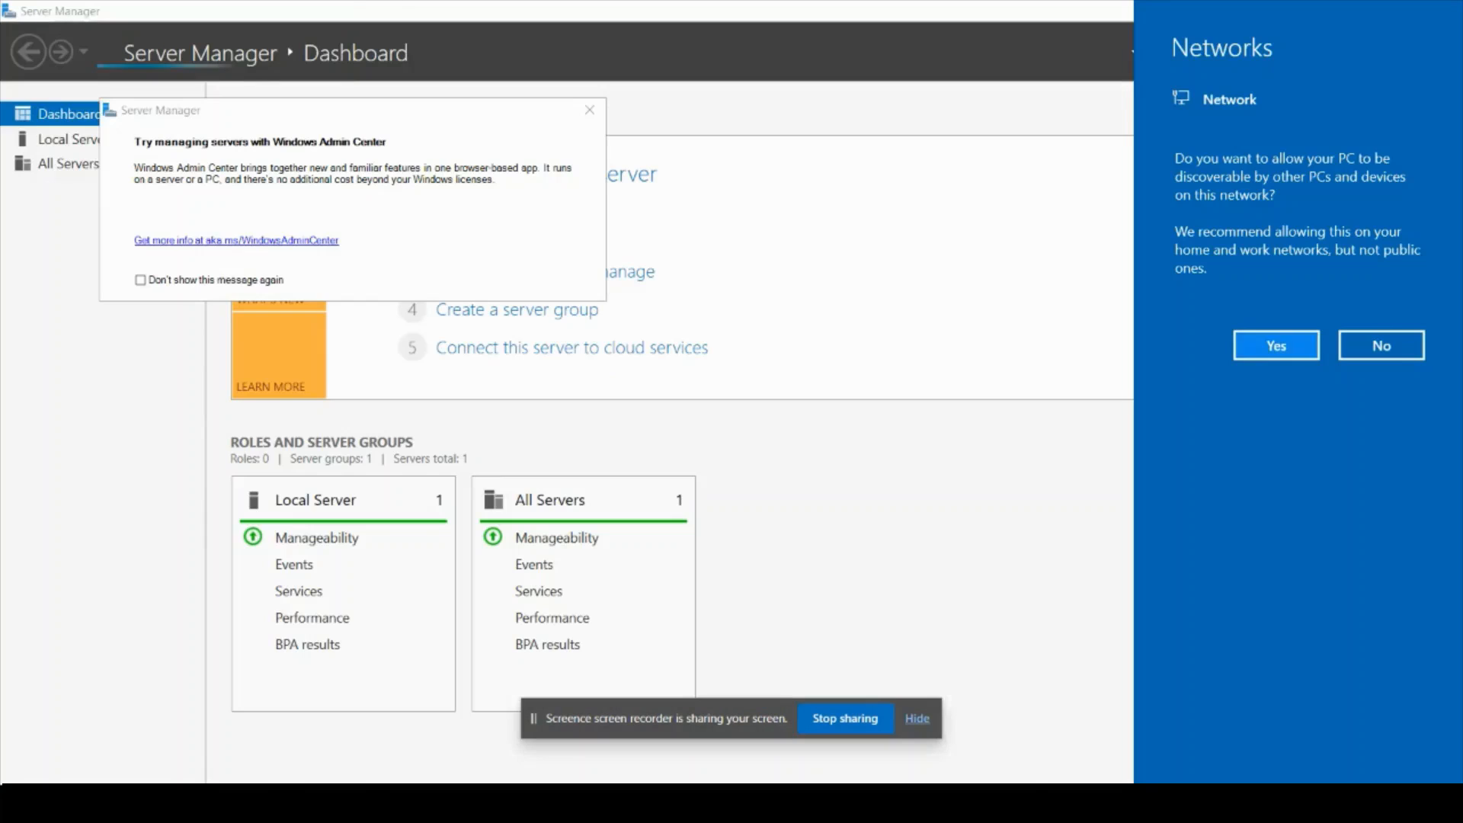
Step: Dismiss the network discovery and Windows Admin Center prompts and open Control Panel
{"action": "left_click", "coordinate": [1276, 345]}
{"action": "left_click", "coordinate": [589, 110]}
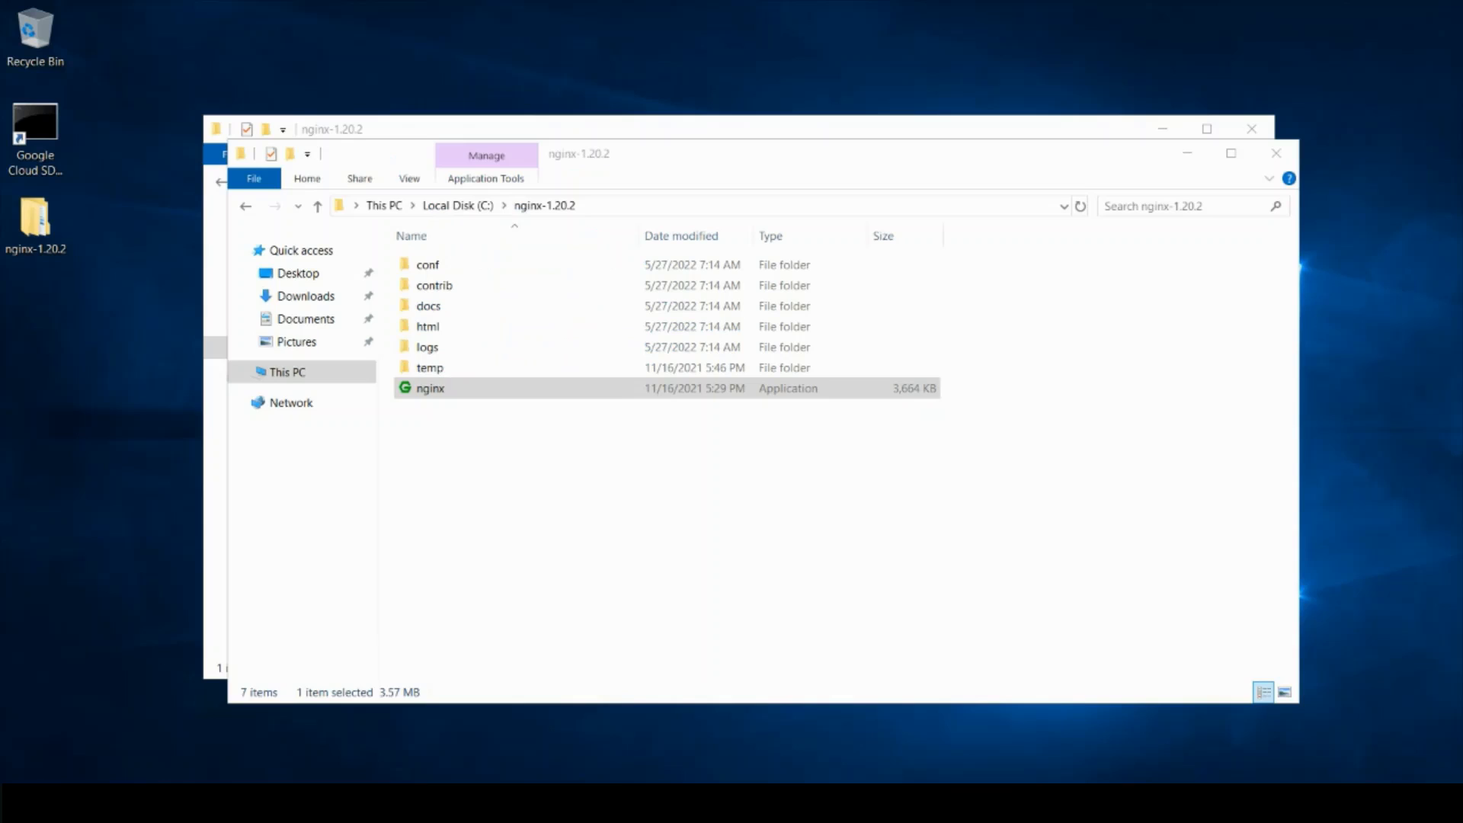
{"action": "key", "text": "super"}
{"action": "key", "text": "super"}
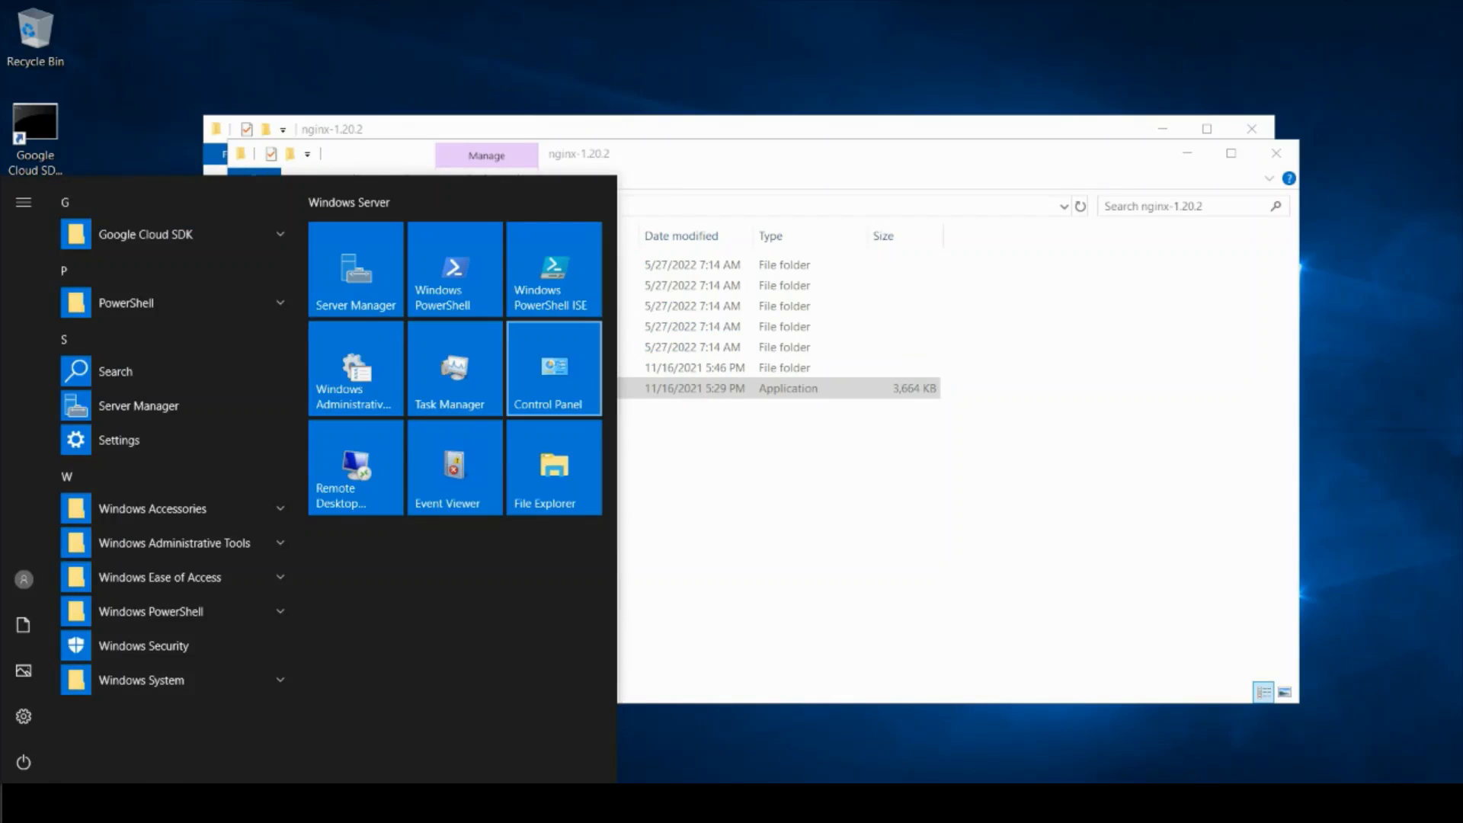
{"action": "left_click", "coordinate": [554, 368]}
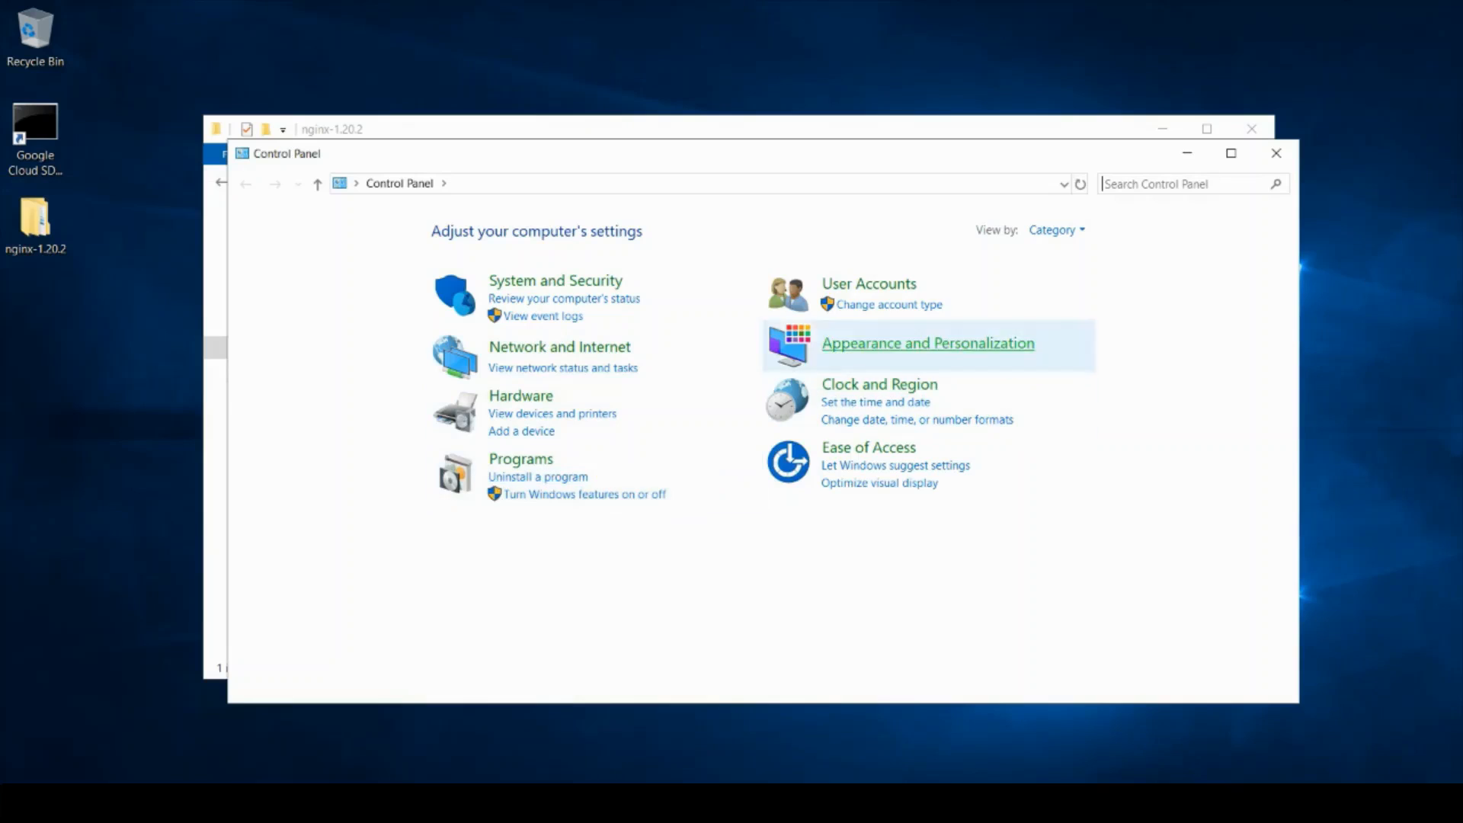
Step: Search Control Panel for 'fire' and open Windows Defender Firewall
{"action": "left_click", "coordinate": [1178, 184]}
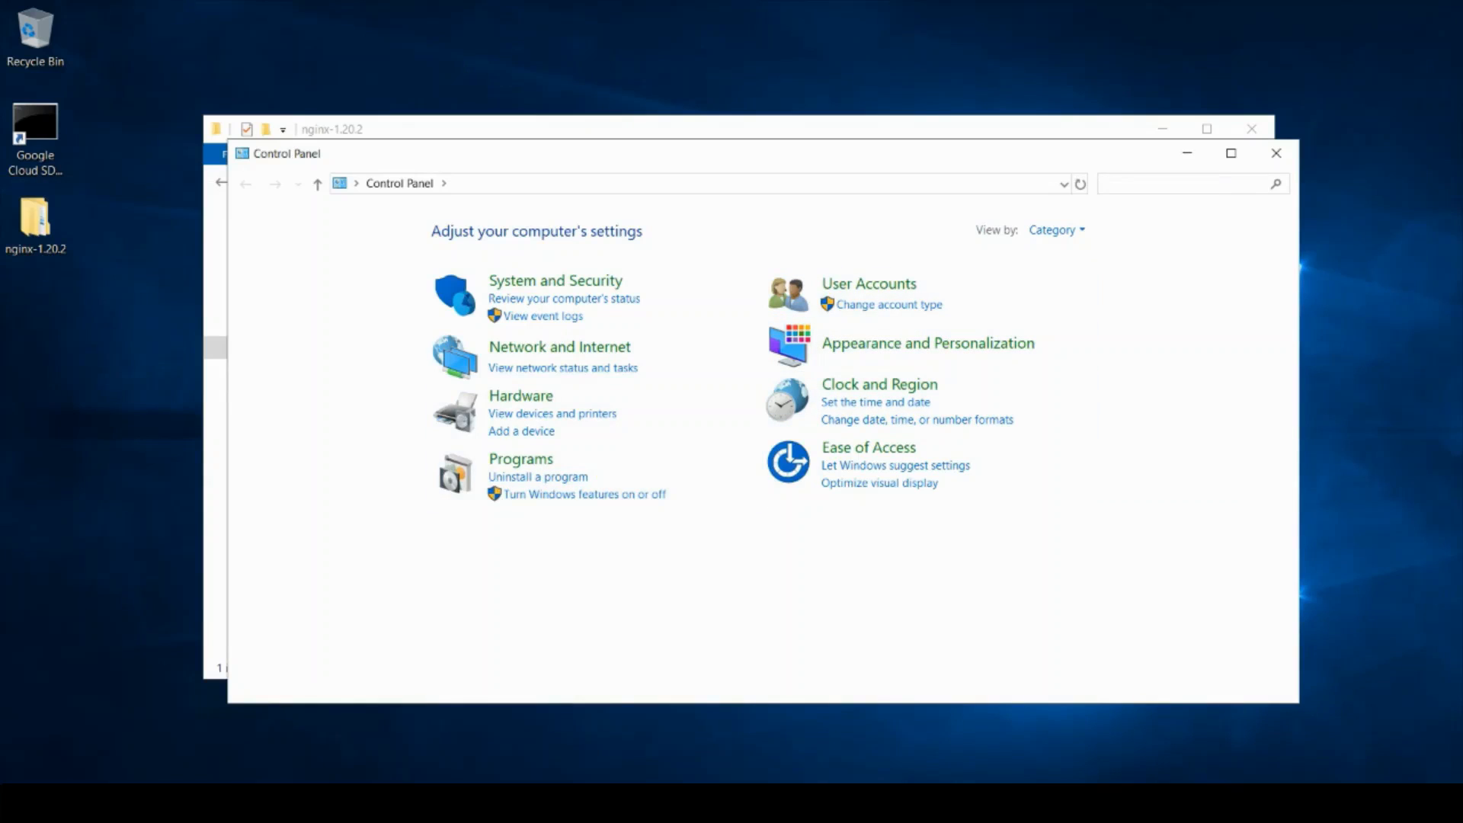
{"action": "type", "text": "fire"}
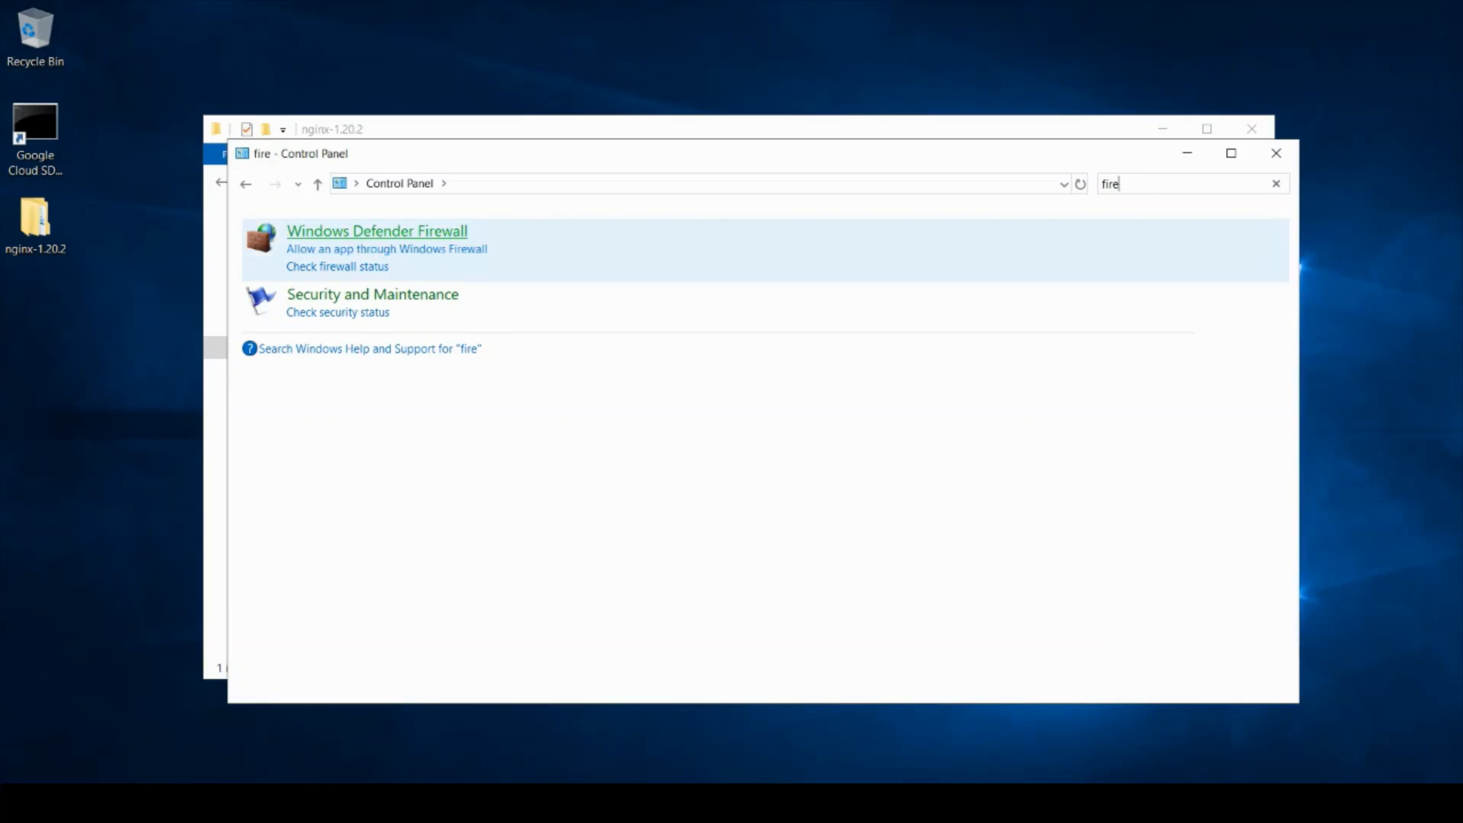
{"action": "left_click", "coordinate": [377, 231]}
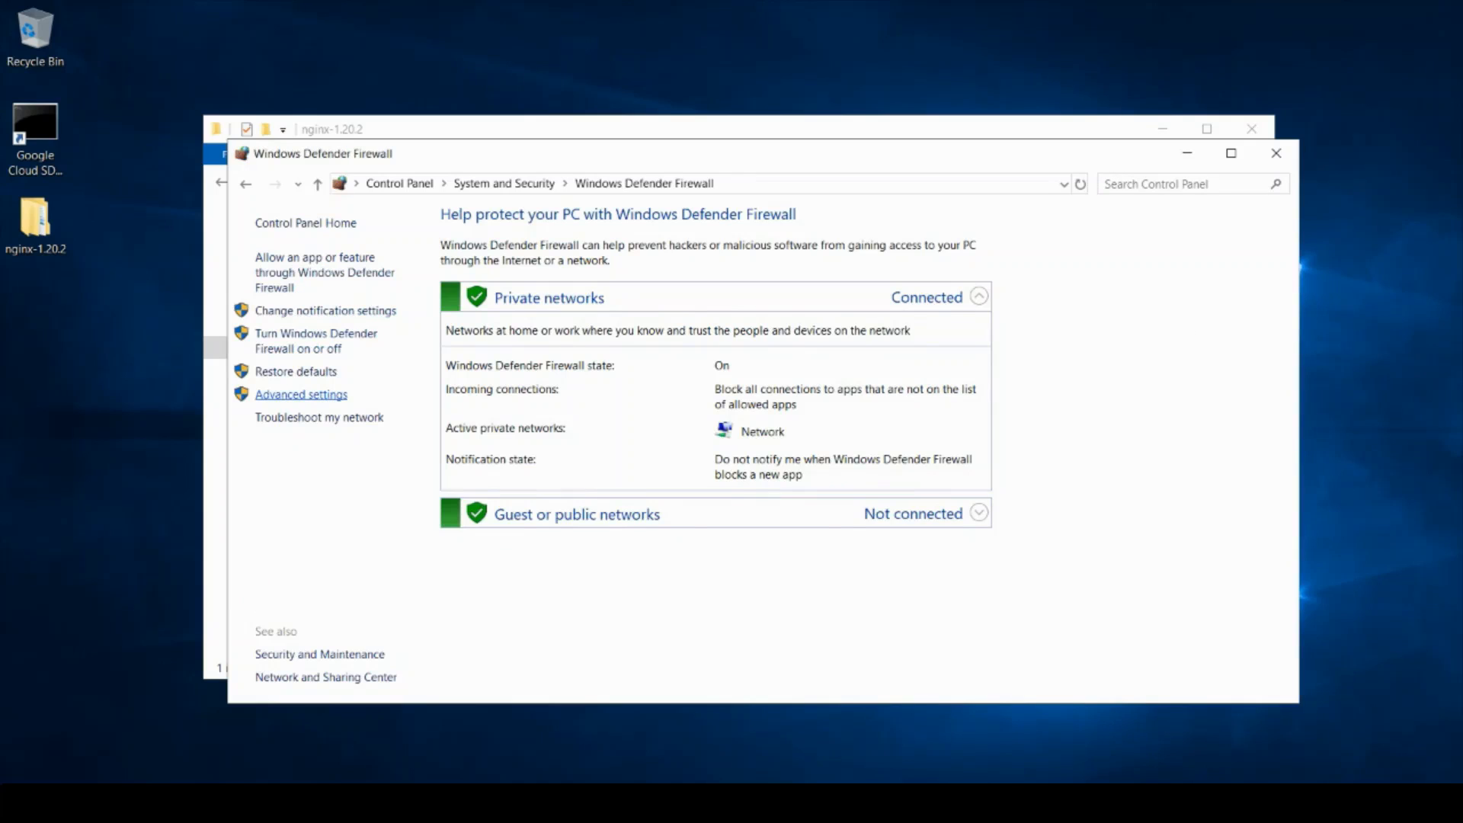
Step: In Advanced settings, create inbound rule http-url allowing TCP port 80 on all profiles
{"action": "left_click", "coordinate": [301, 395]}
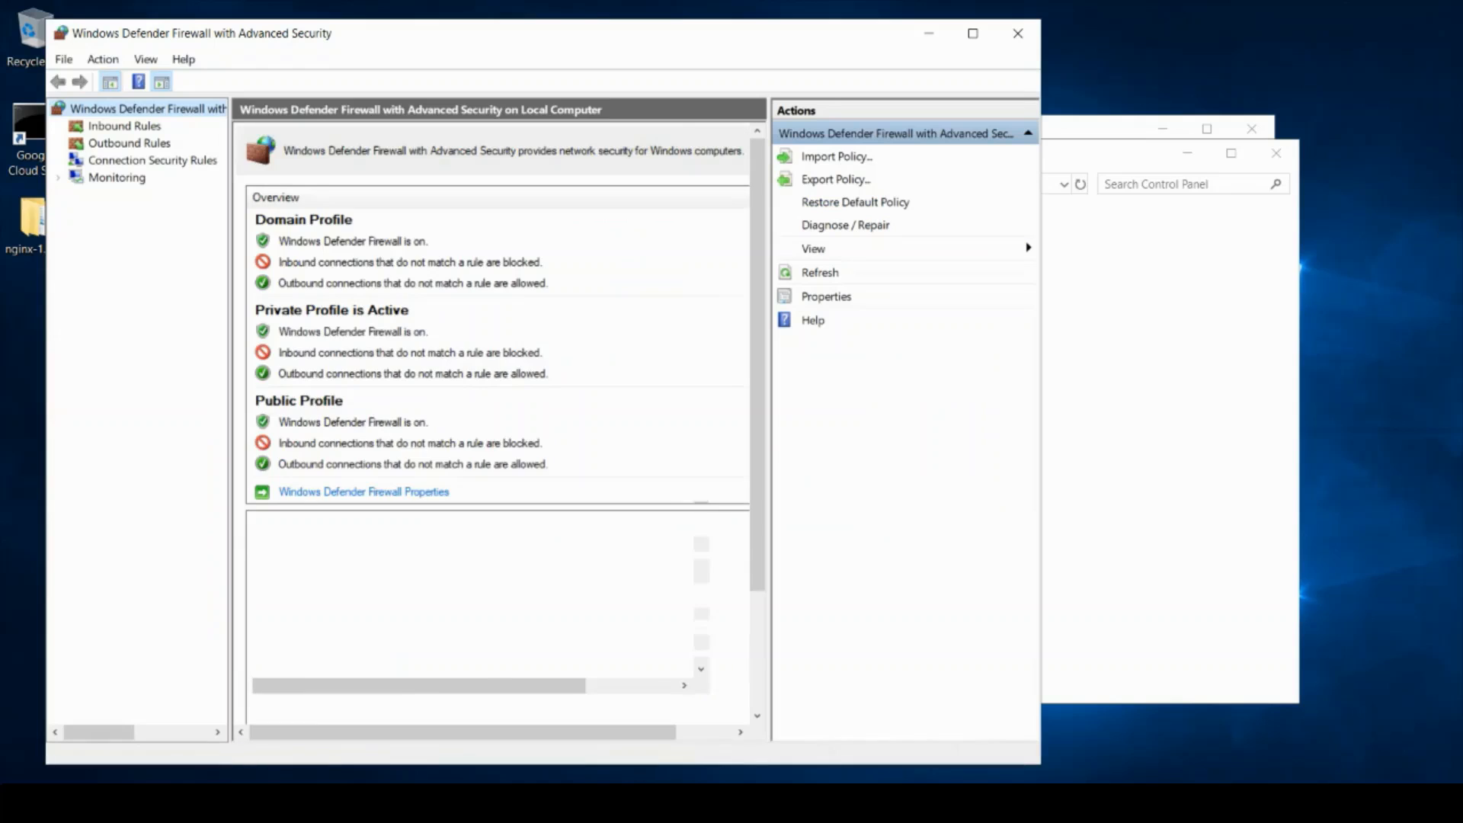
{"action": "left_click", "coordinate": [124, 126]}
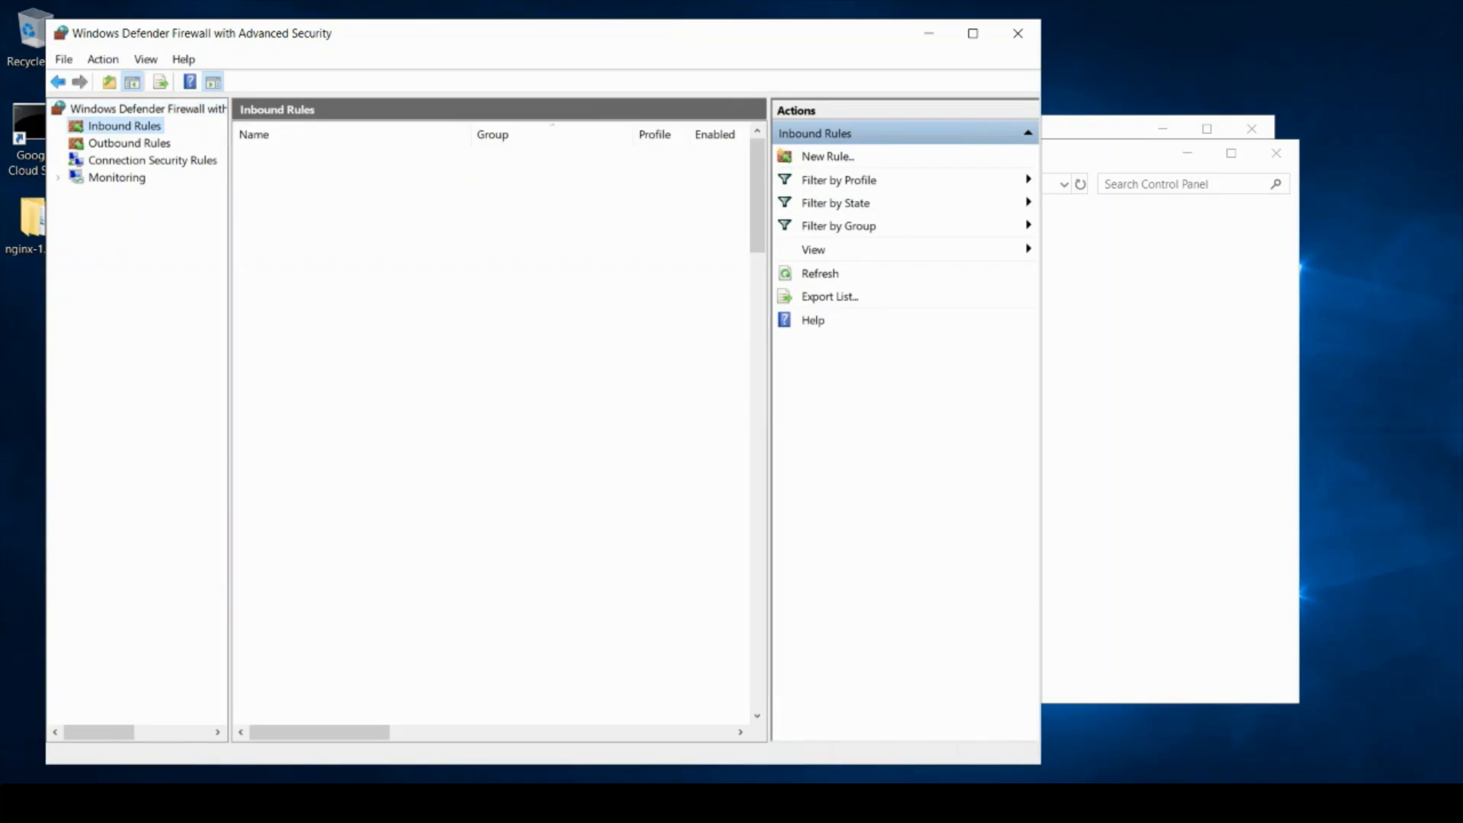
{"action": "left_click", "coordinate": [828, 157]}
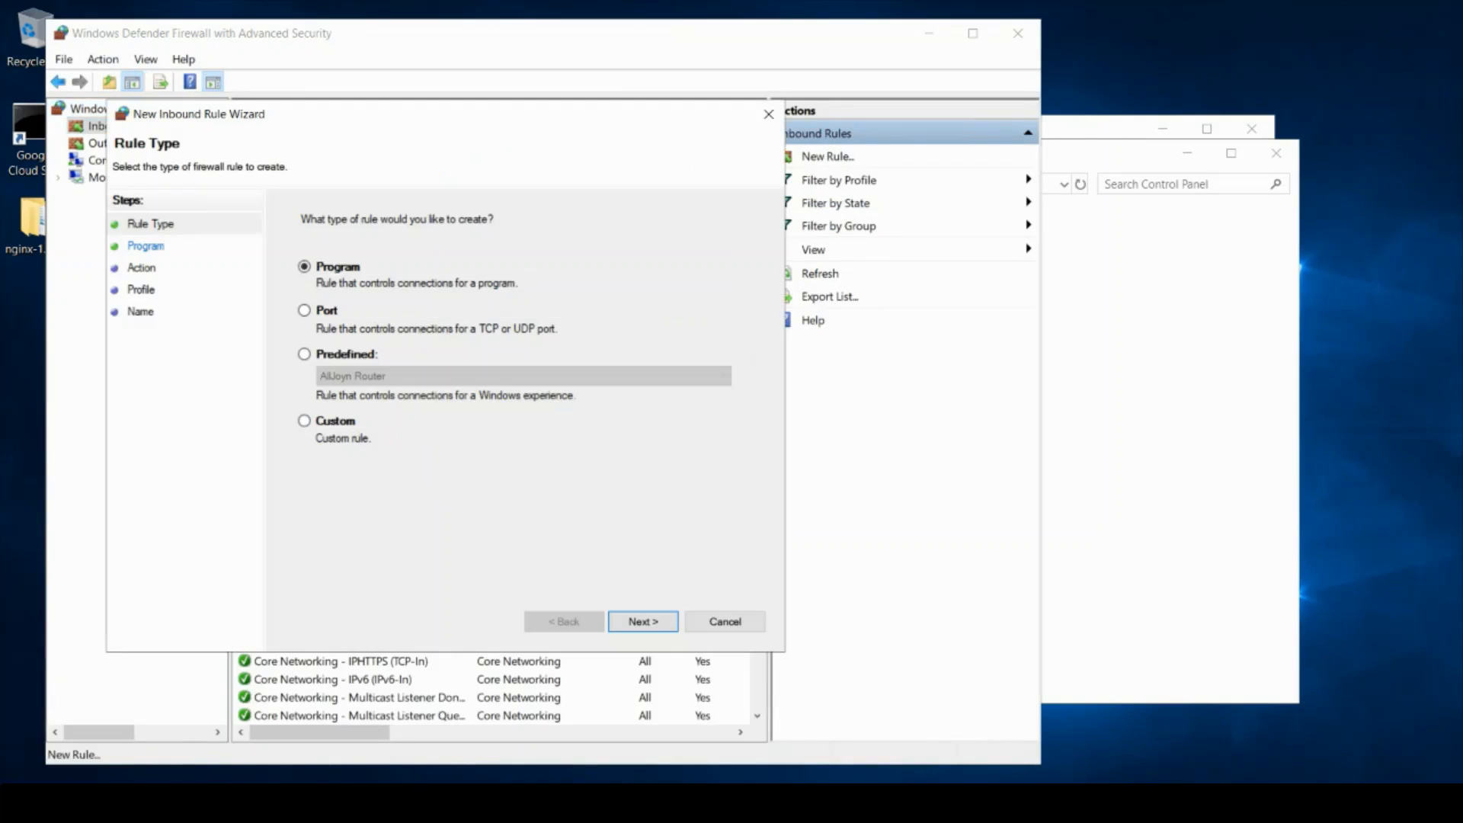
{"action": "left_click", "coordinate": [305, 310]}
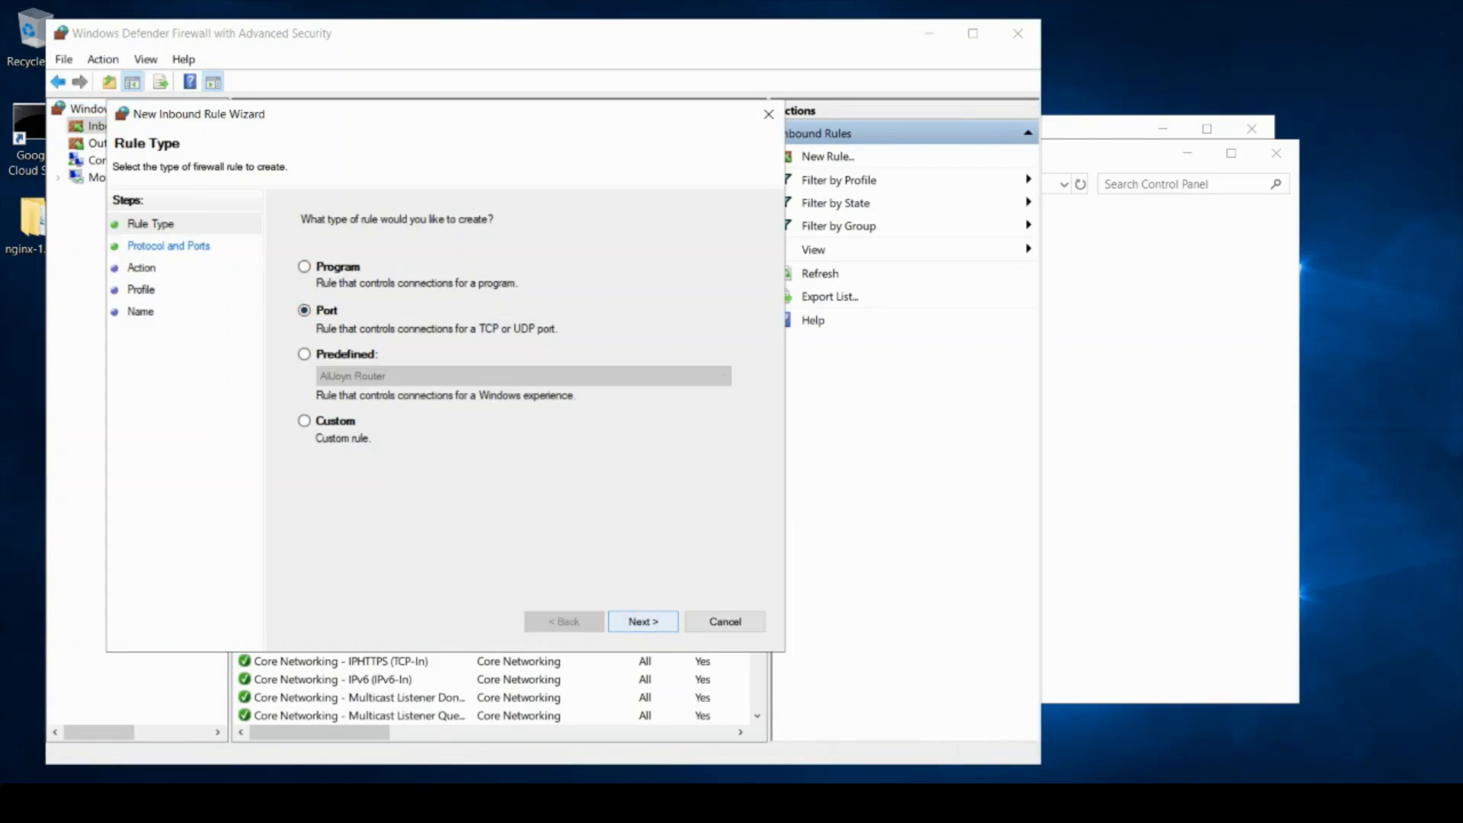
{"action": "left_click", "coordinate": [643, 622]}
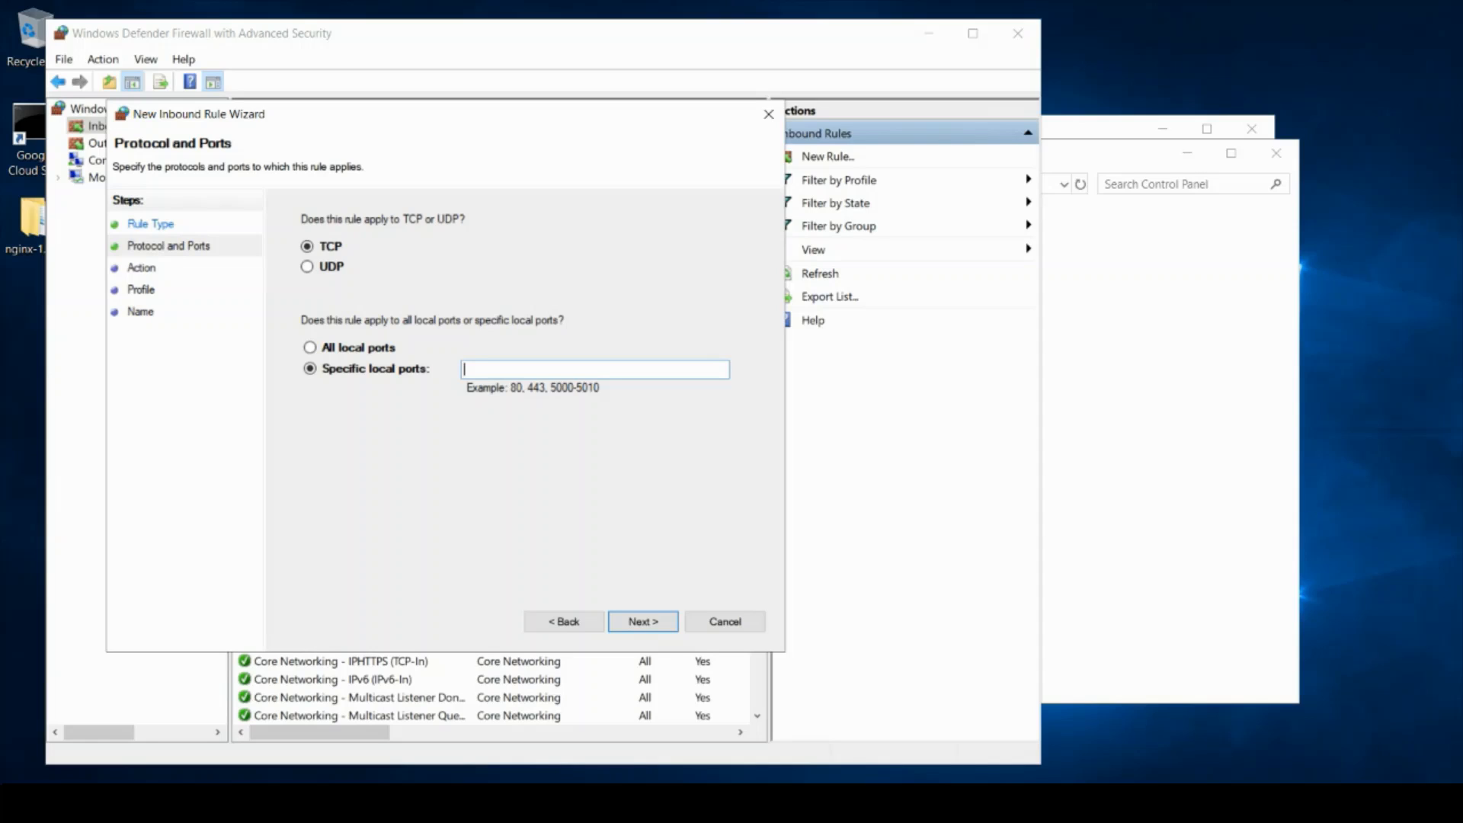
{"action": "type", "text": "80"}
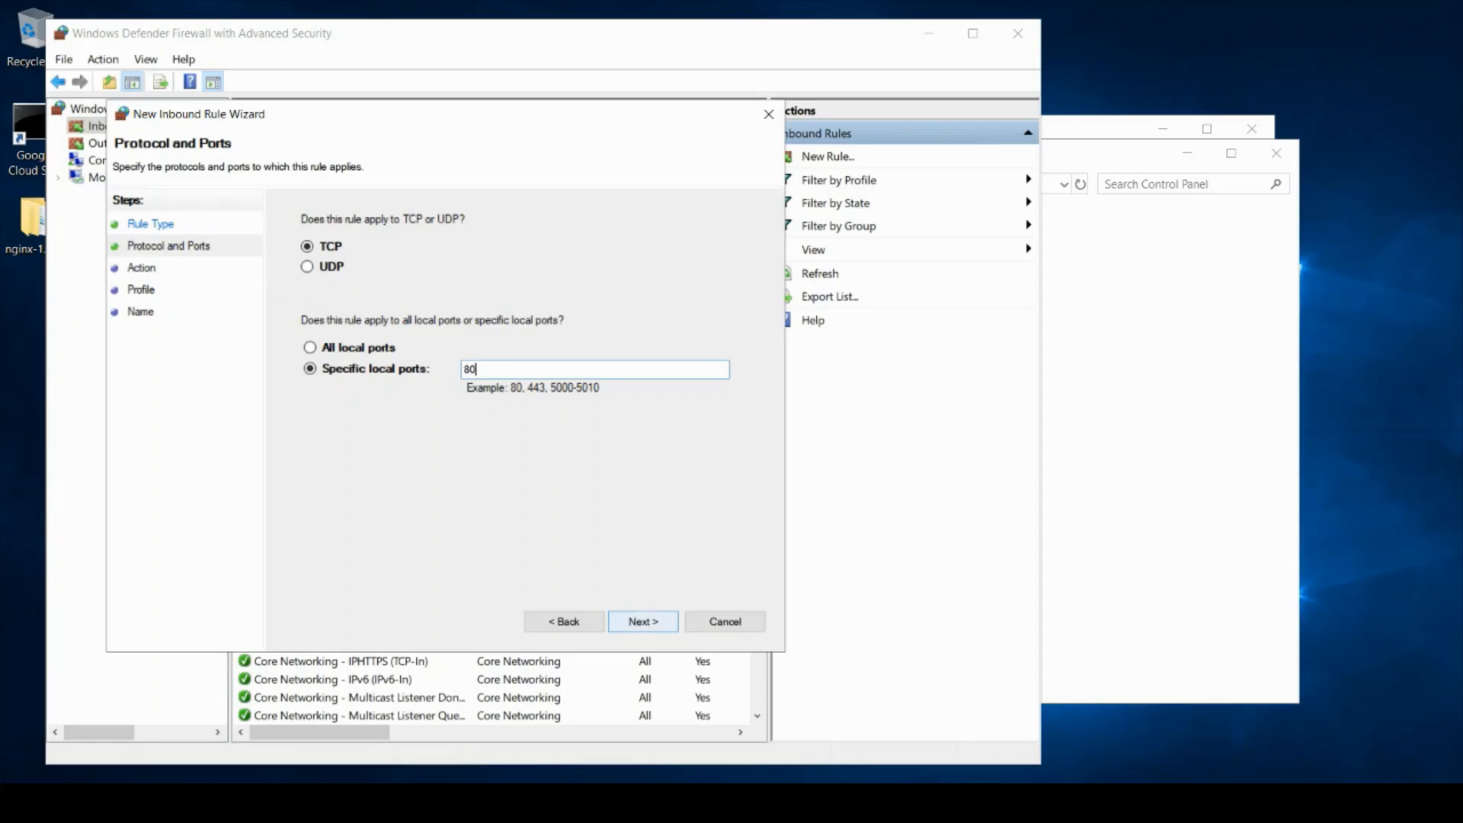
{"action": "left_click", "coordinate": [643, 622]}
{"action": "left_click", "coordinate": [643, 621]}
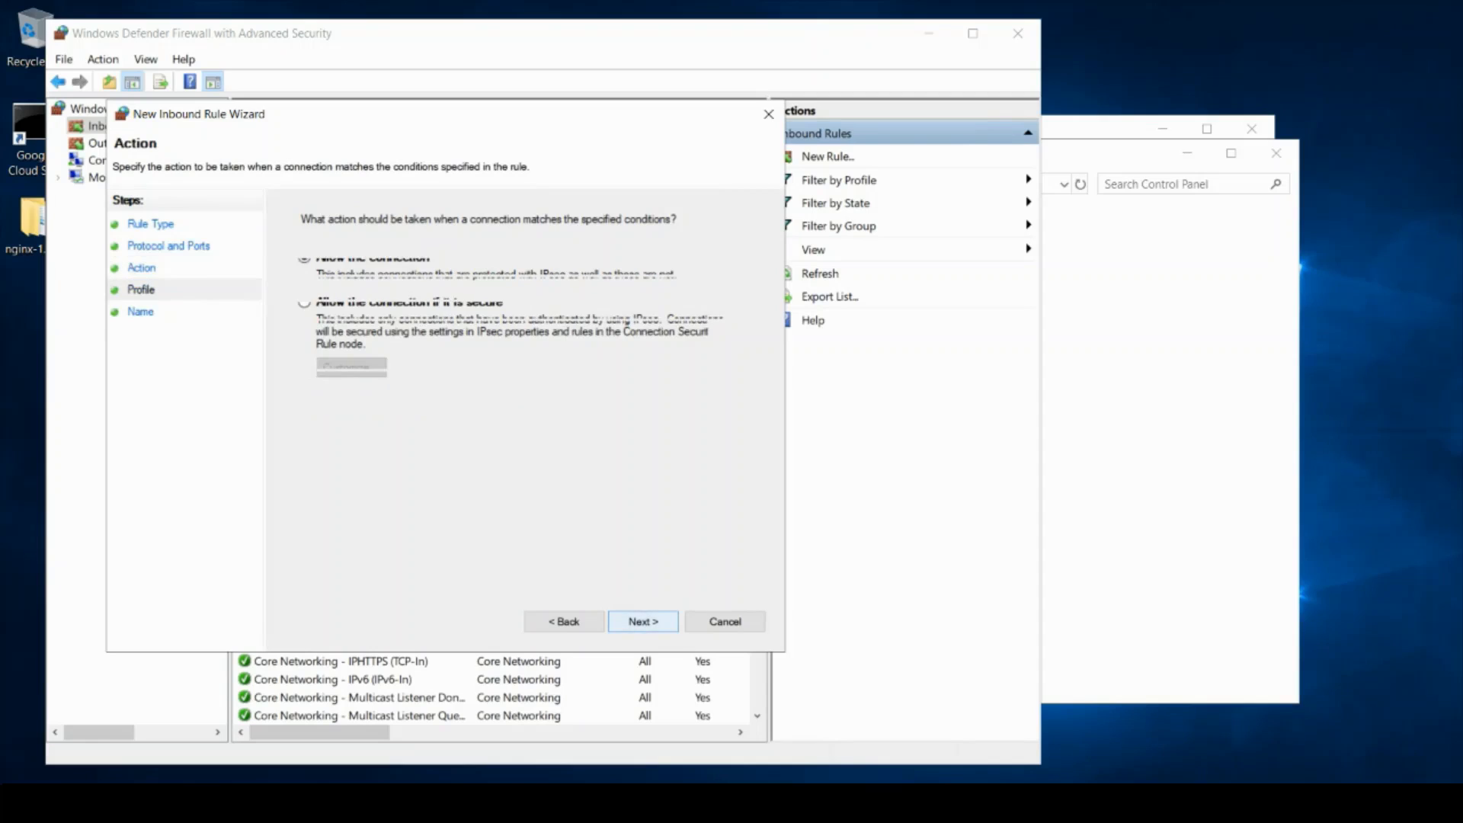
{"action": "left_click", "coordinate": [643, 622]}
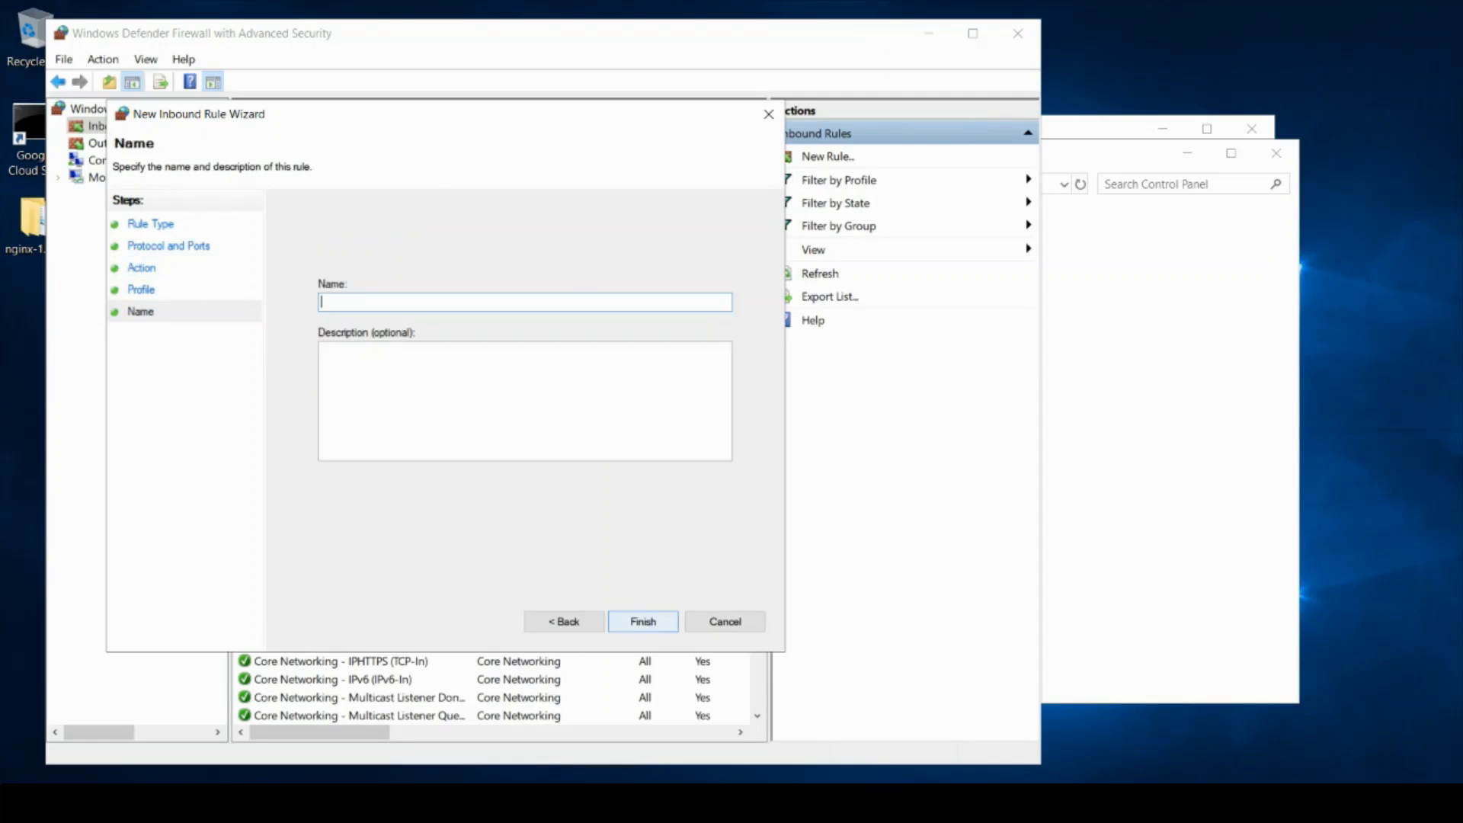
{"action": "type", "text": "http-url"}
{"action": "left_click", "coordinate": [643, 621]}
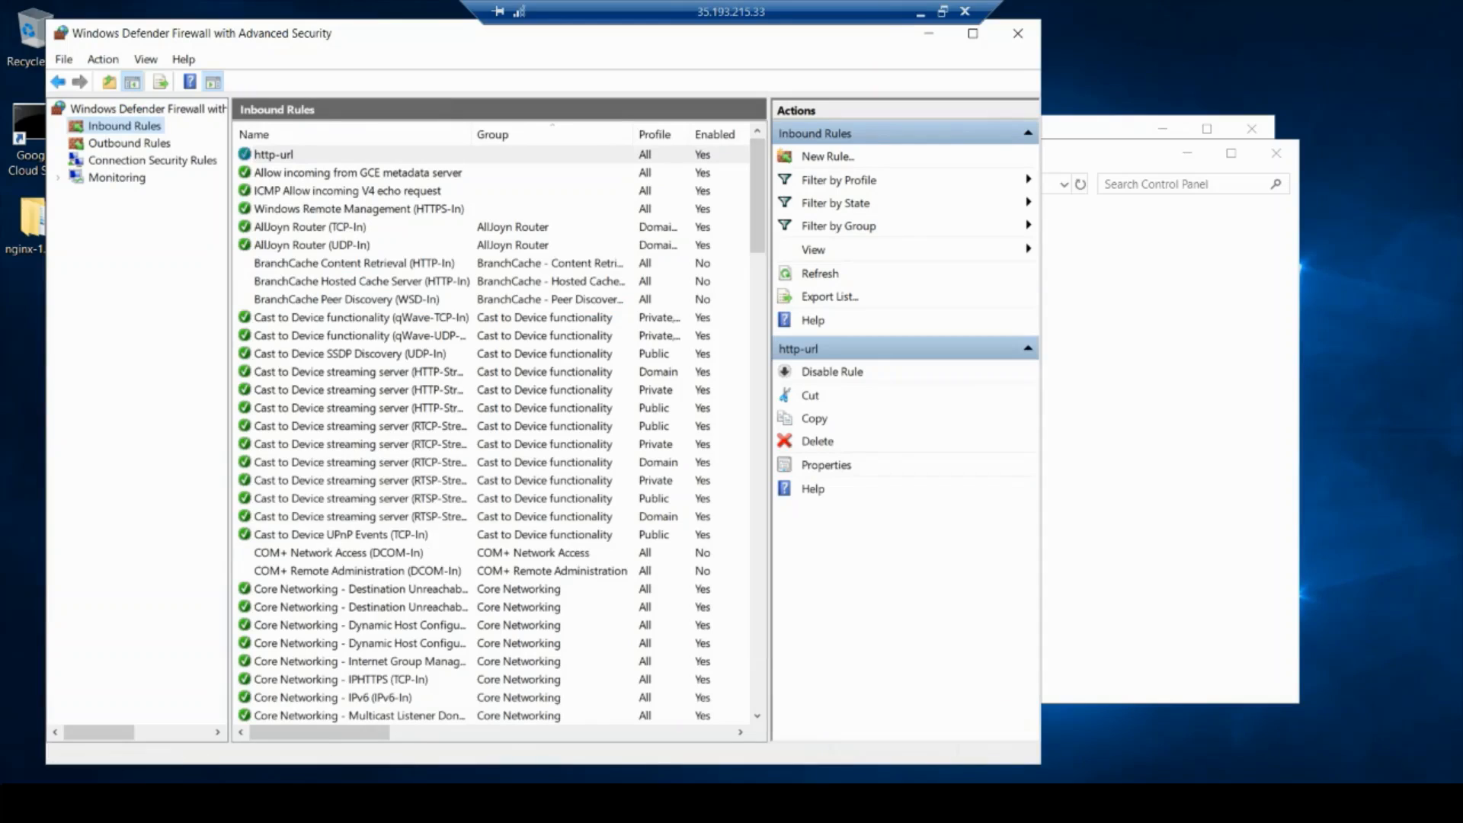
Step: Create a second inbound rule https-url allowing TCP port 443 on all profiles
{"action": "left_click", "coordinate": [827, 156]}
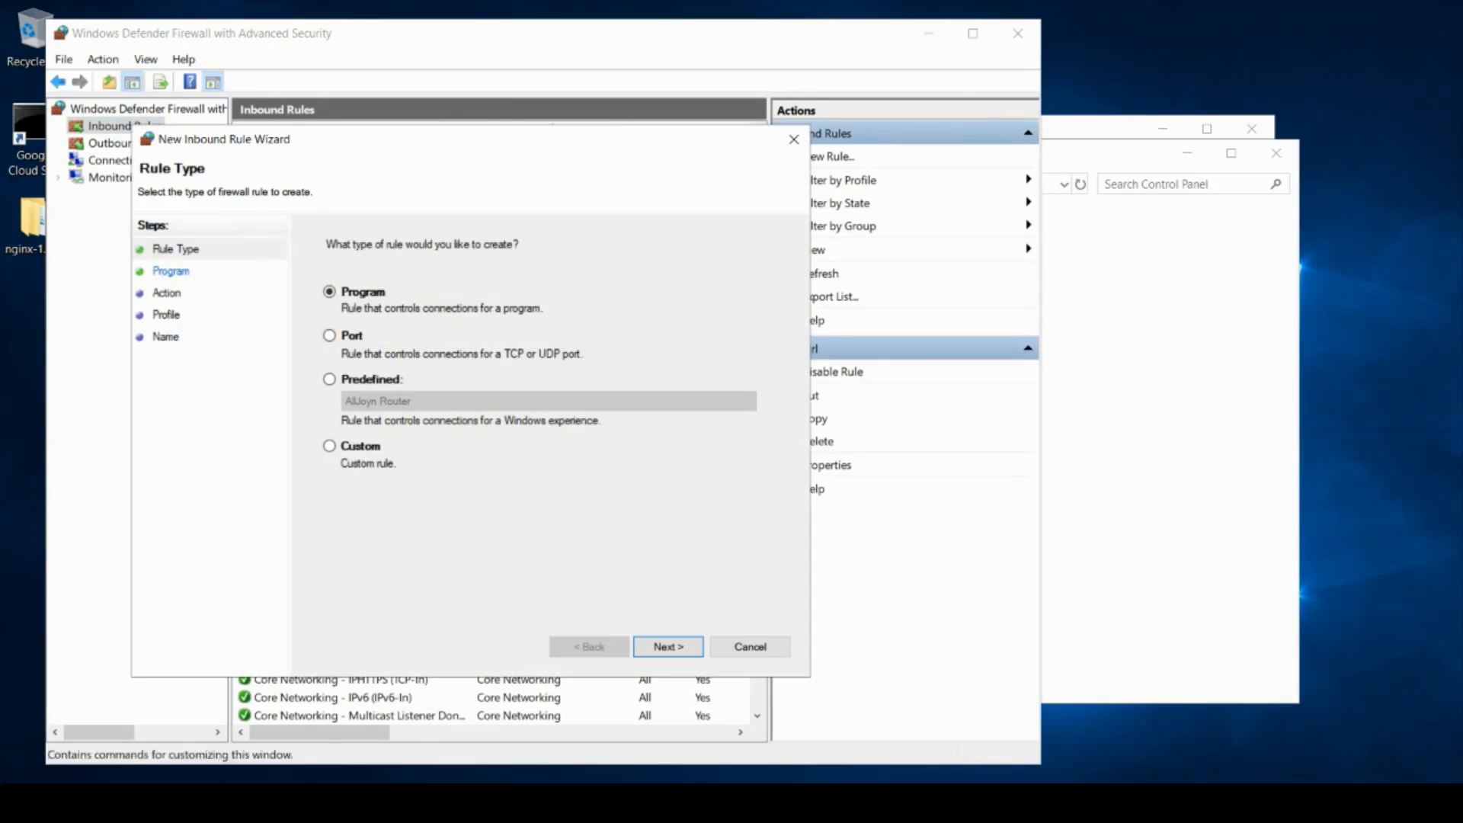
{"action": "left_click", "coordinate": [330, 336]}
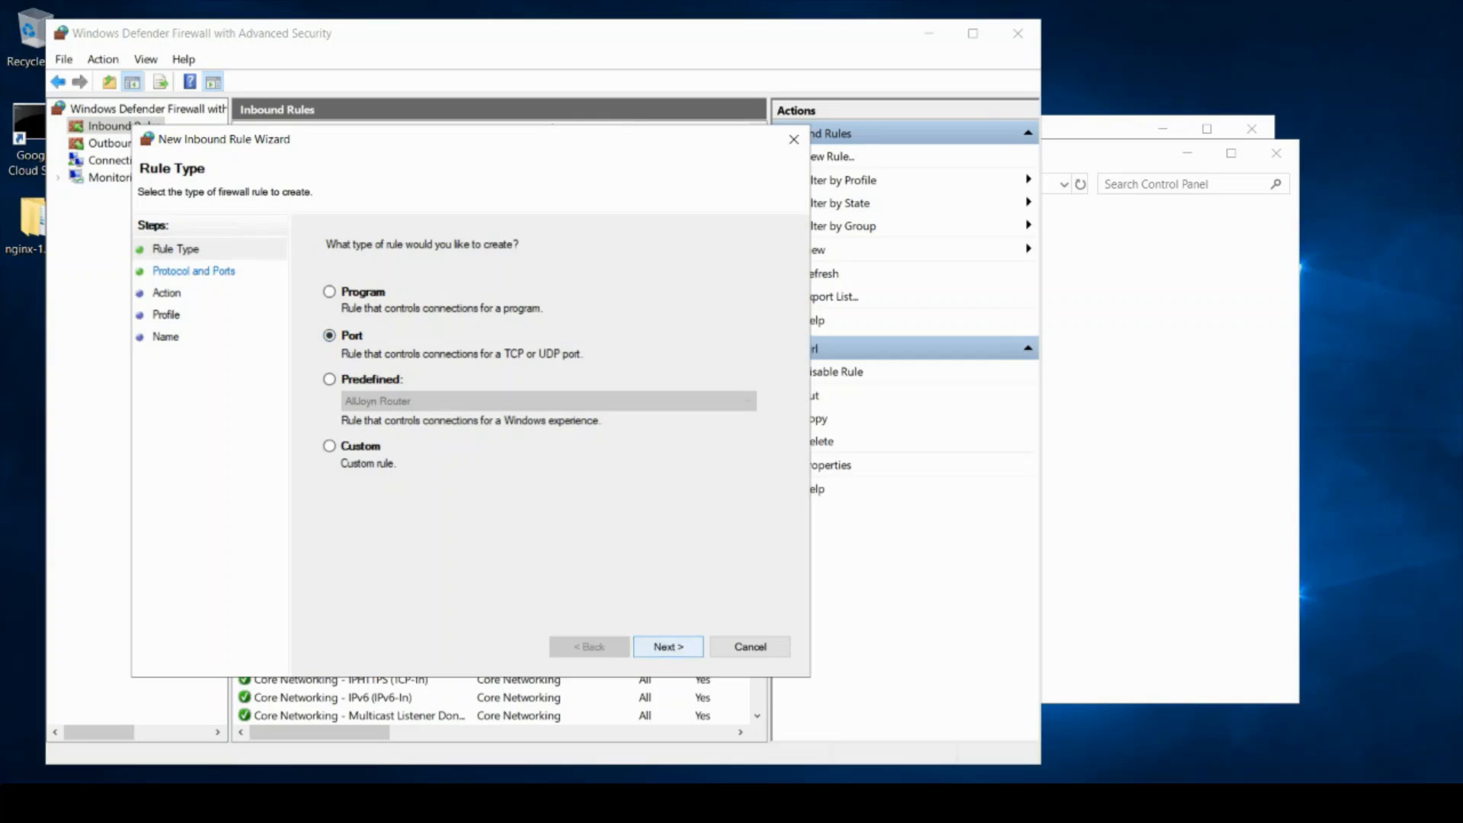
{"action": "key", "text": "Return"}
{"action": "type", "text": "443"}
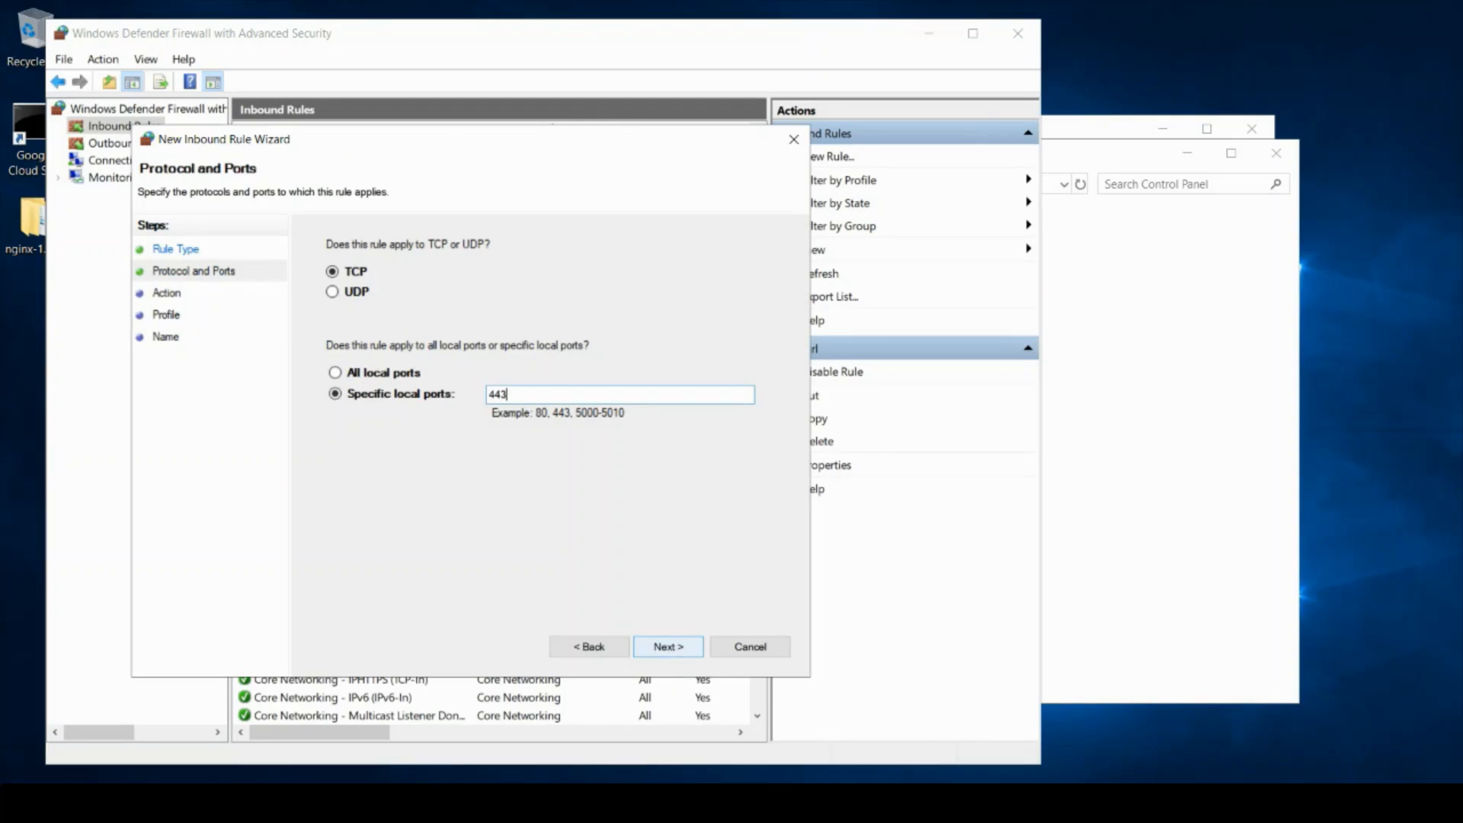
{"action": "key", "text": "Return"}
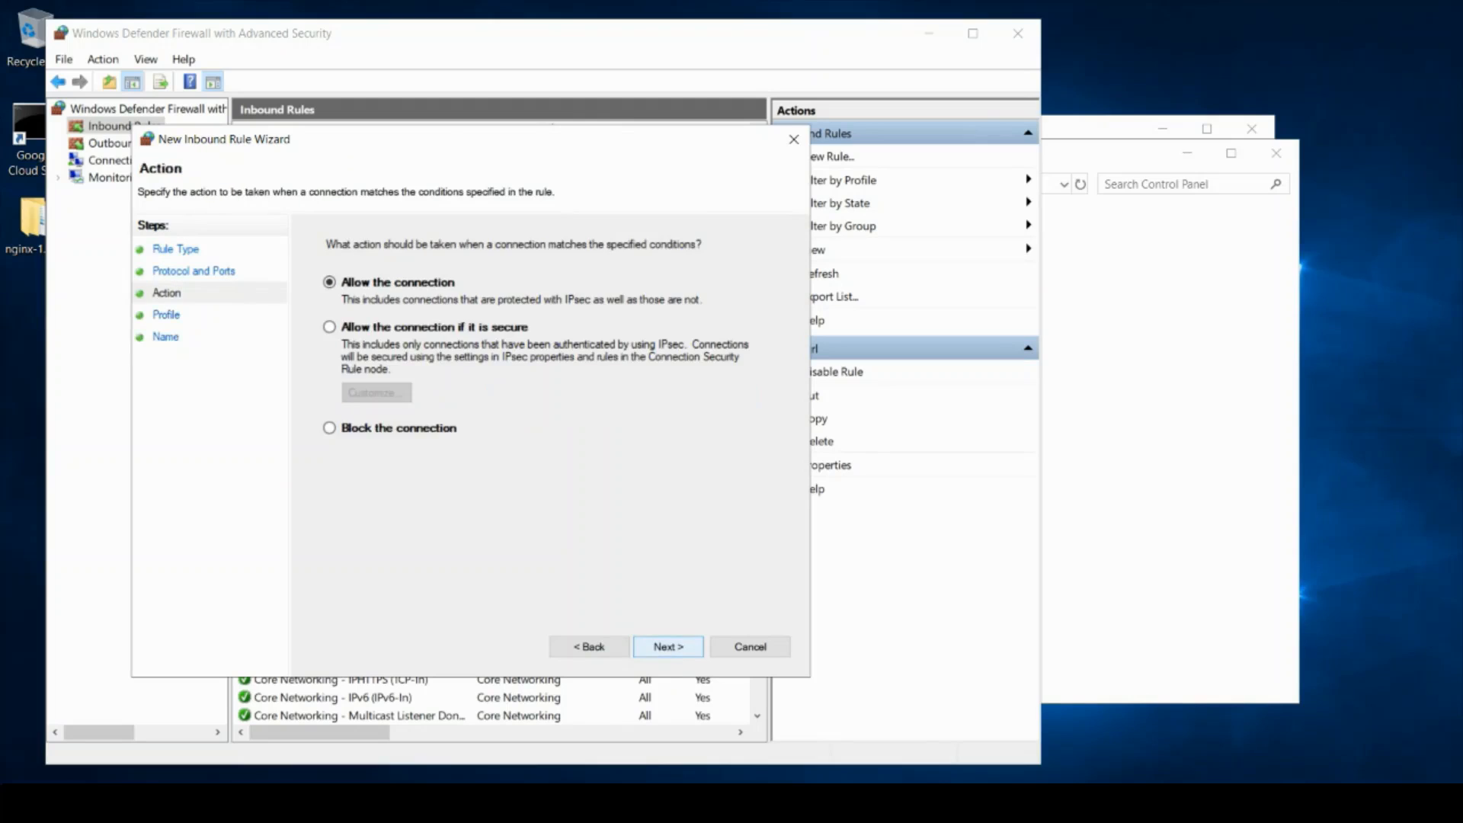
{"action": "key", "text": "Return"}
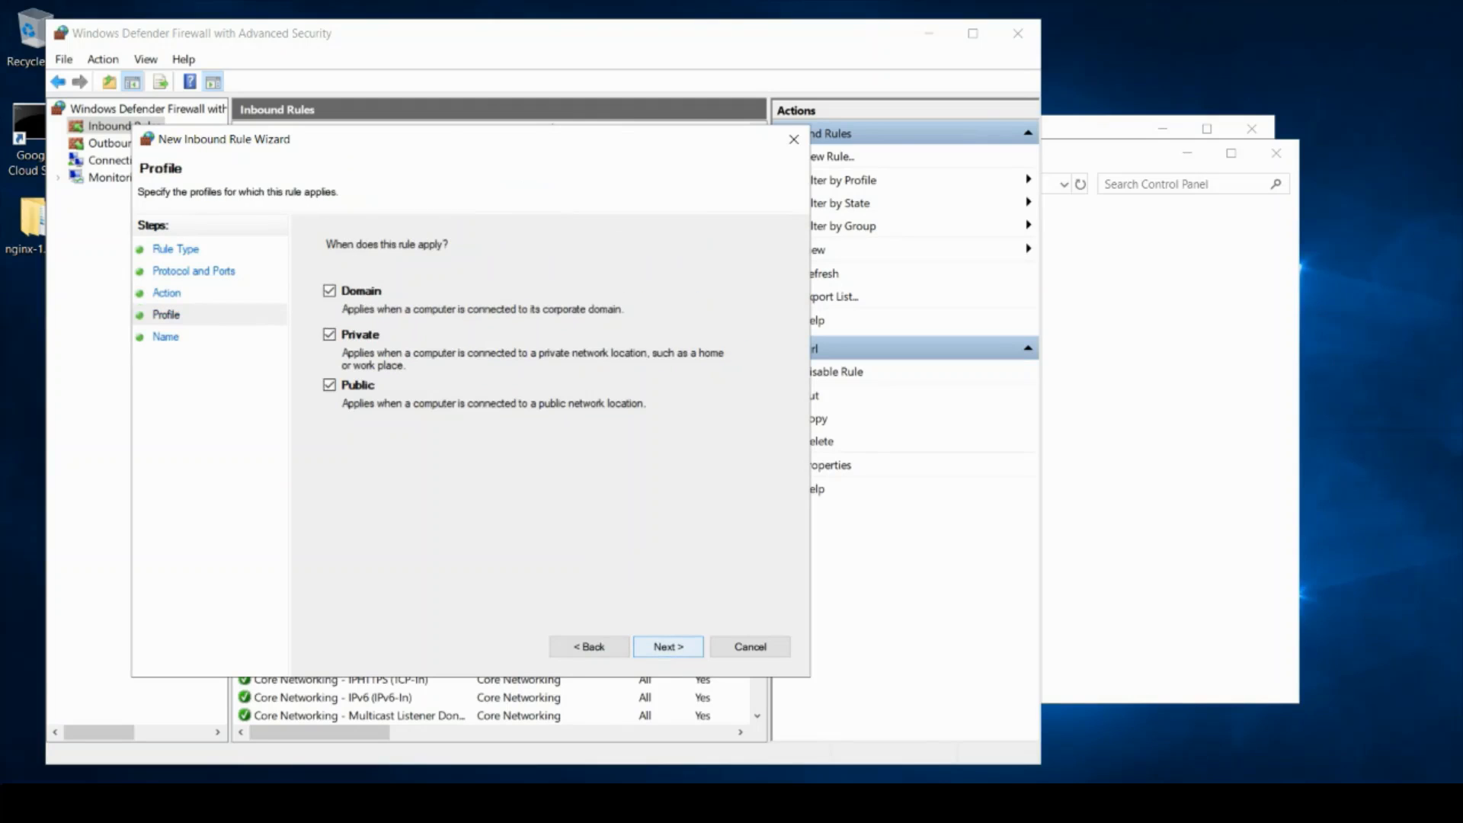
{"action": "key", "text": "Return"}
{"action": "type", "text": "htt"}
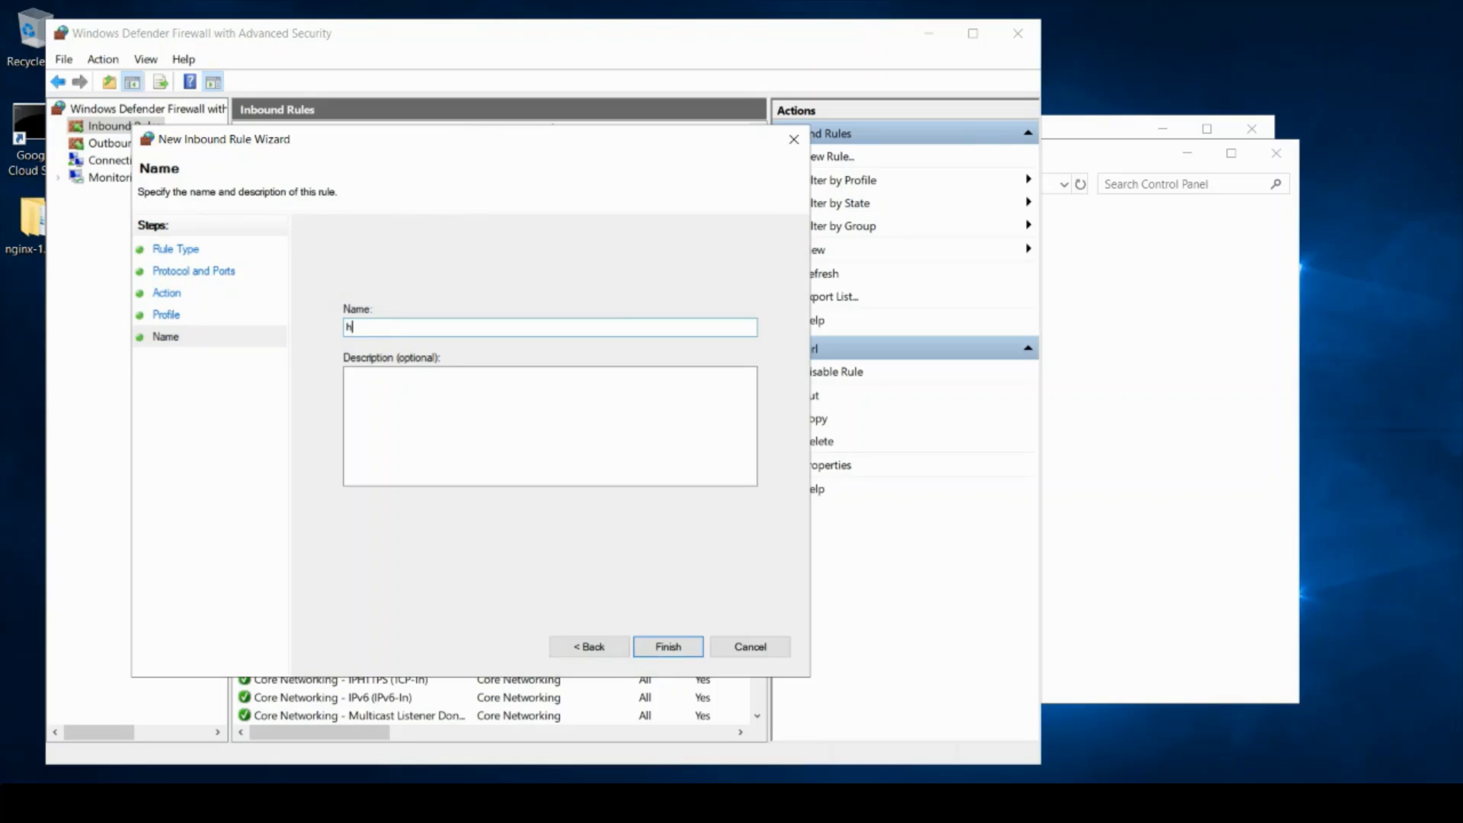
{"action": "type", "text": "ps-url"}
{"action": "key", "text": "Return"}
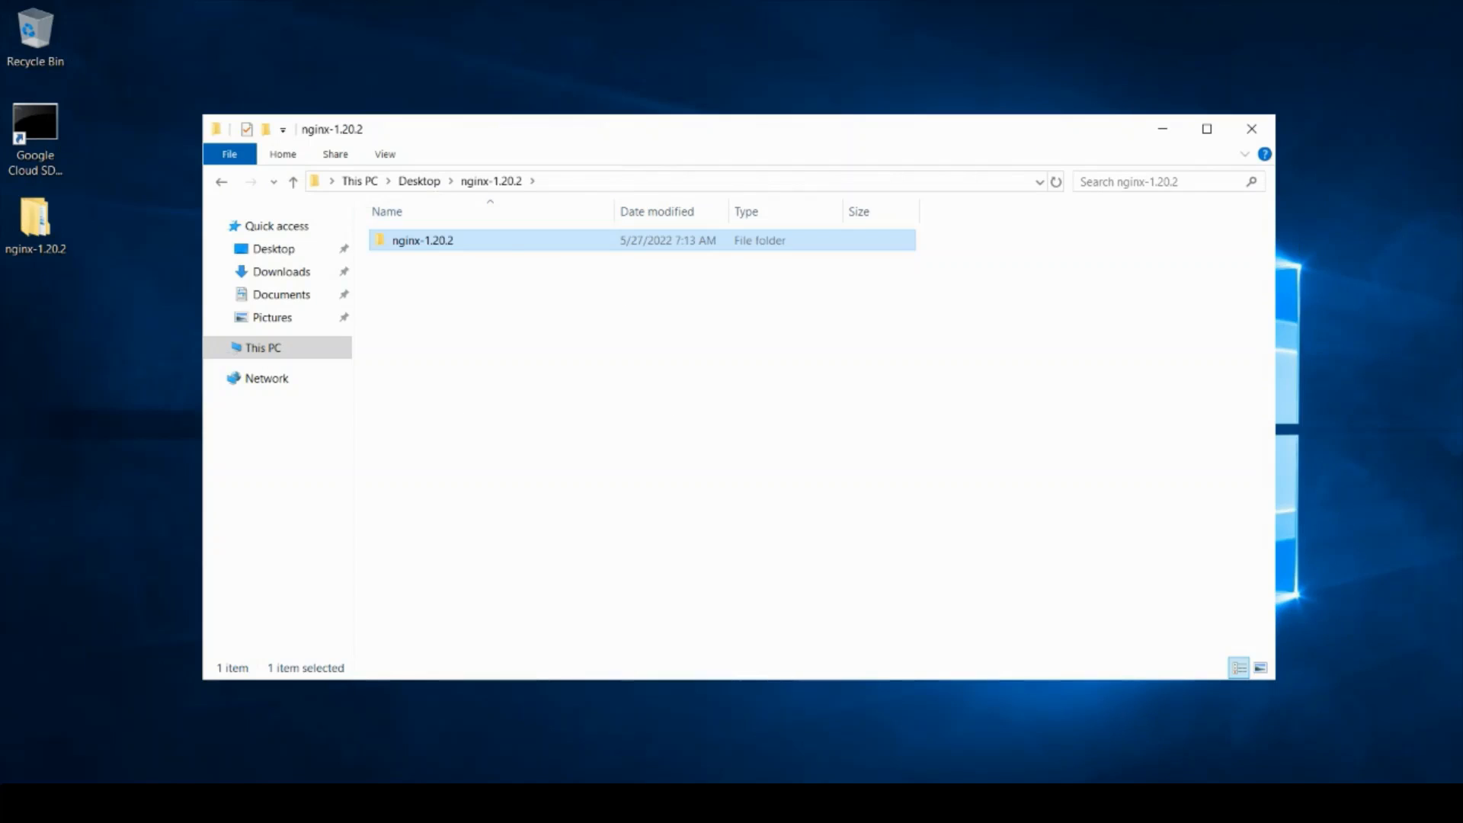
Step: Copy the nginx-1.20.2 folder into Local Disk (C:) and run nginx from it
{"action": "right_click", "coordinate": [483, 244]}
{"action": "left_click", "coordinate": [518, 474]}
{"action": "key", "text": "super+e"}
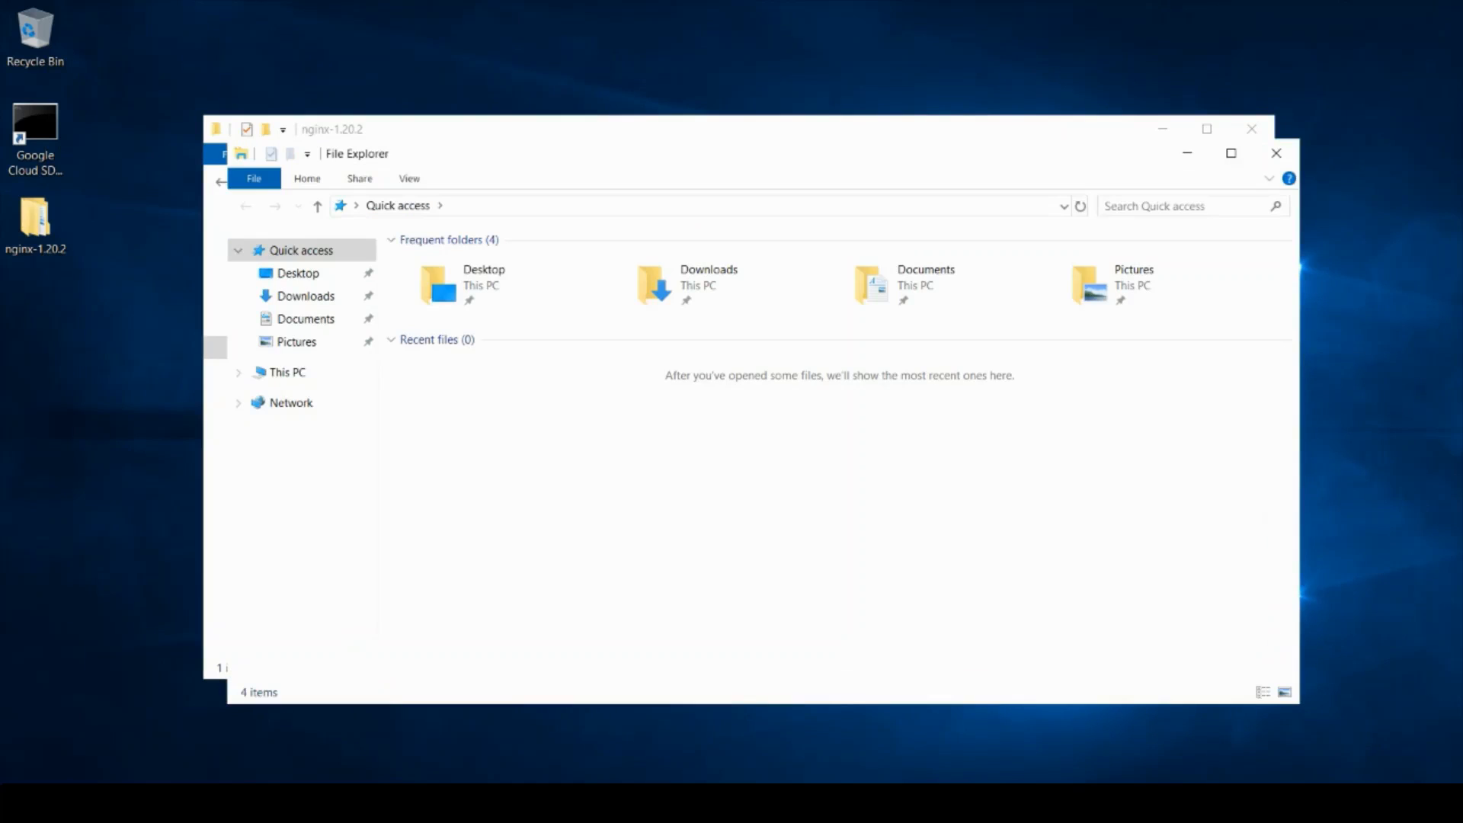
{"action": "left_click", "coordinate": [288, 373]}
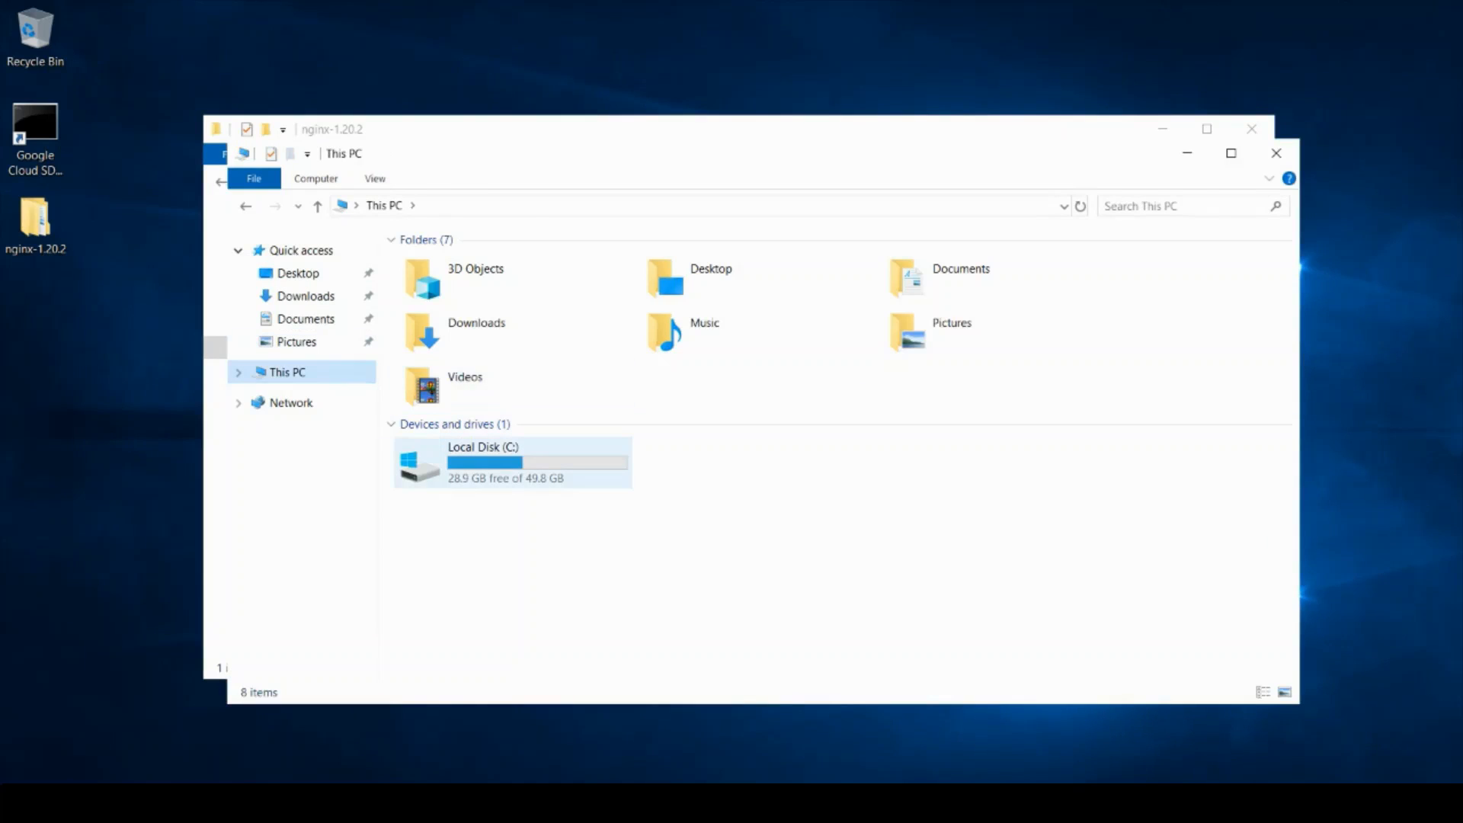
{"action": "double_click", "coordinate": [513, 463]}
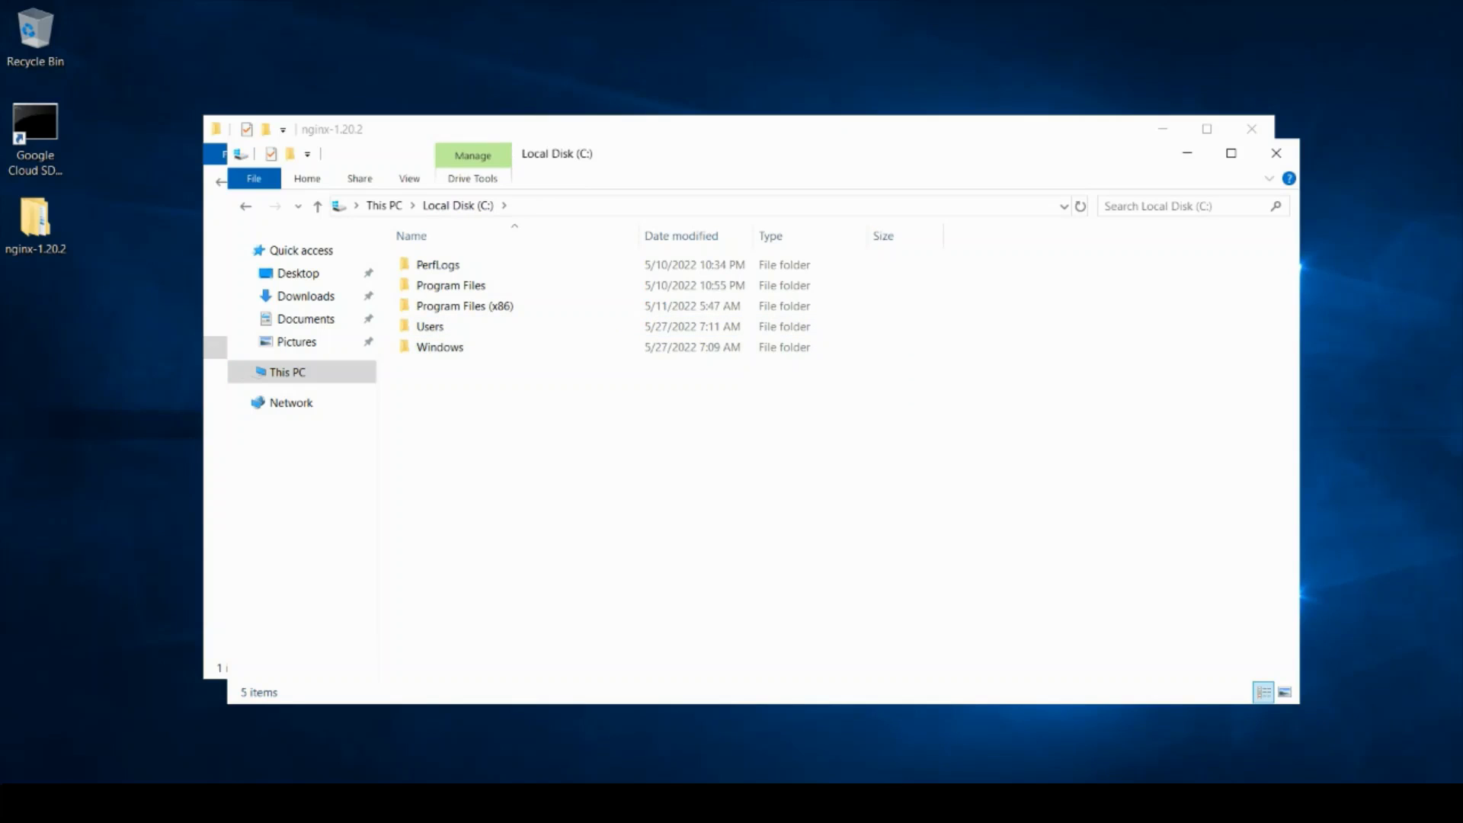
{"action": "key", "text": "ctrl+v"}
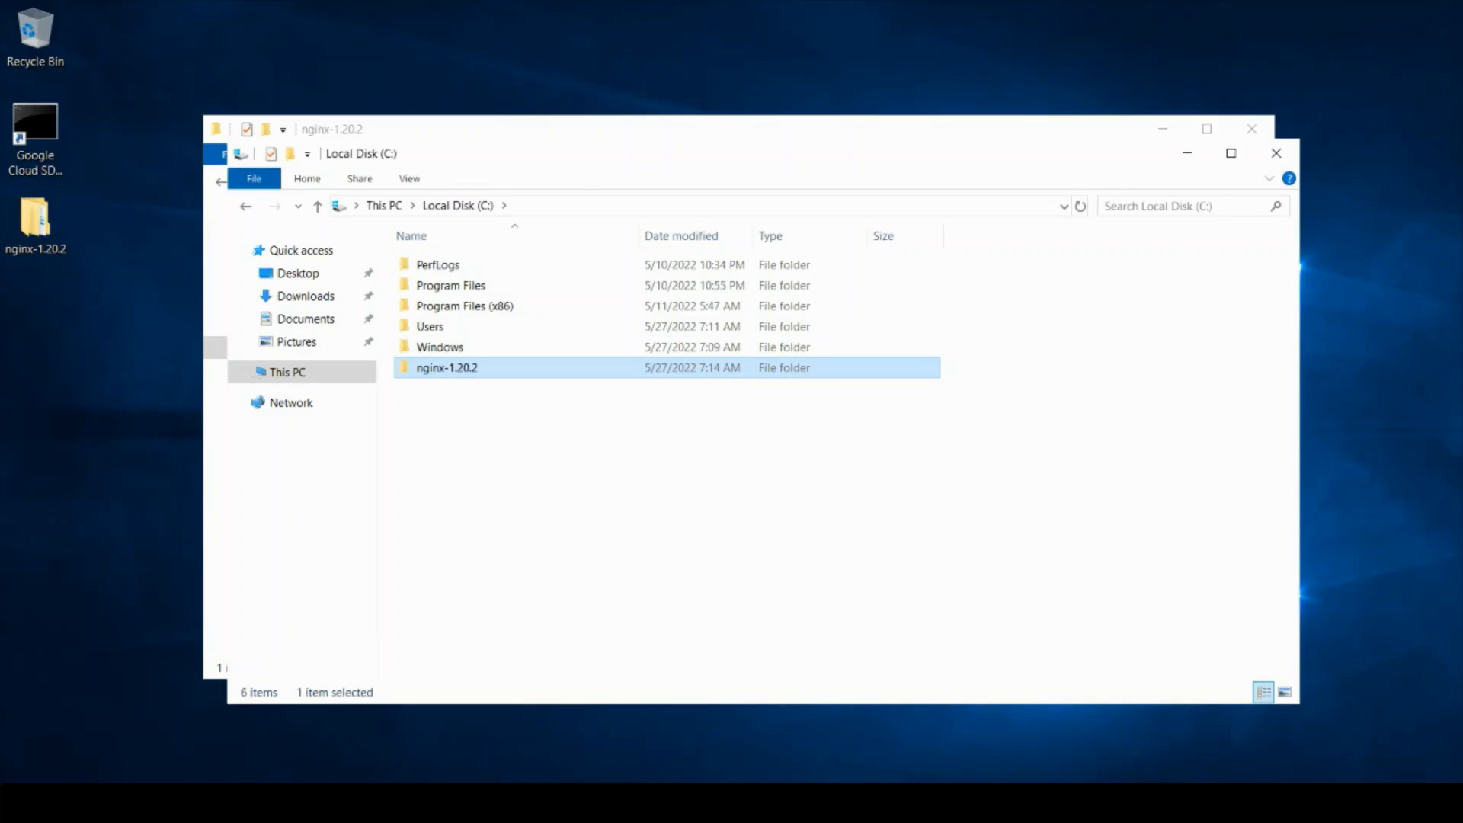
{"action": "double_click", "coordinate": [488, 369]}
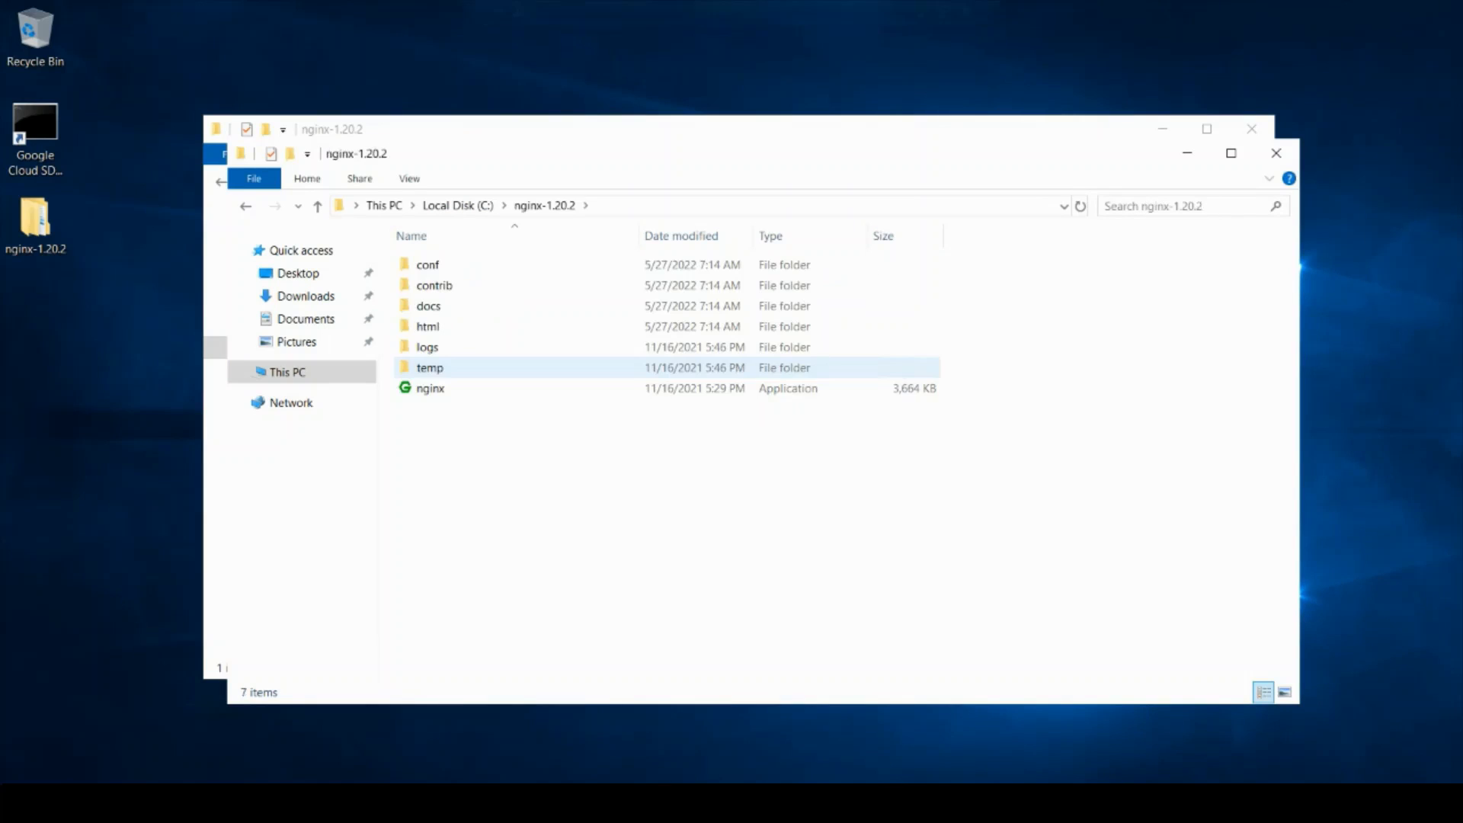
{"action": "double_click", "coordinate": [488, 388]}
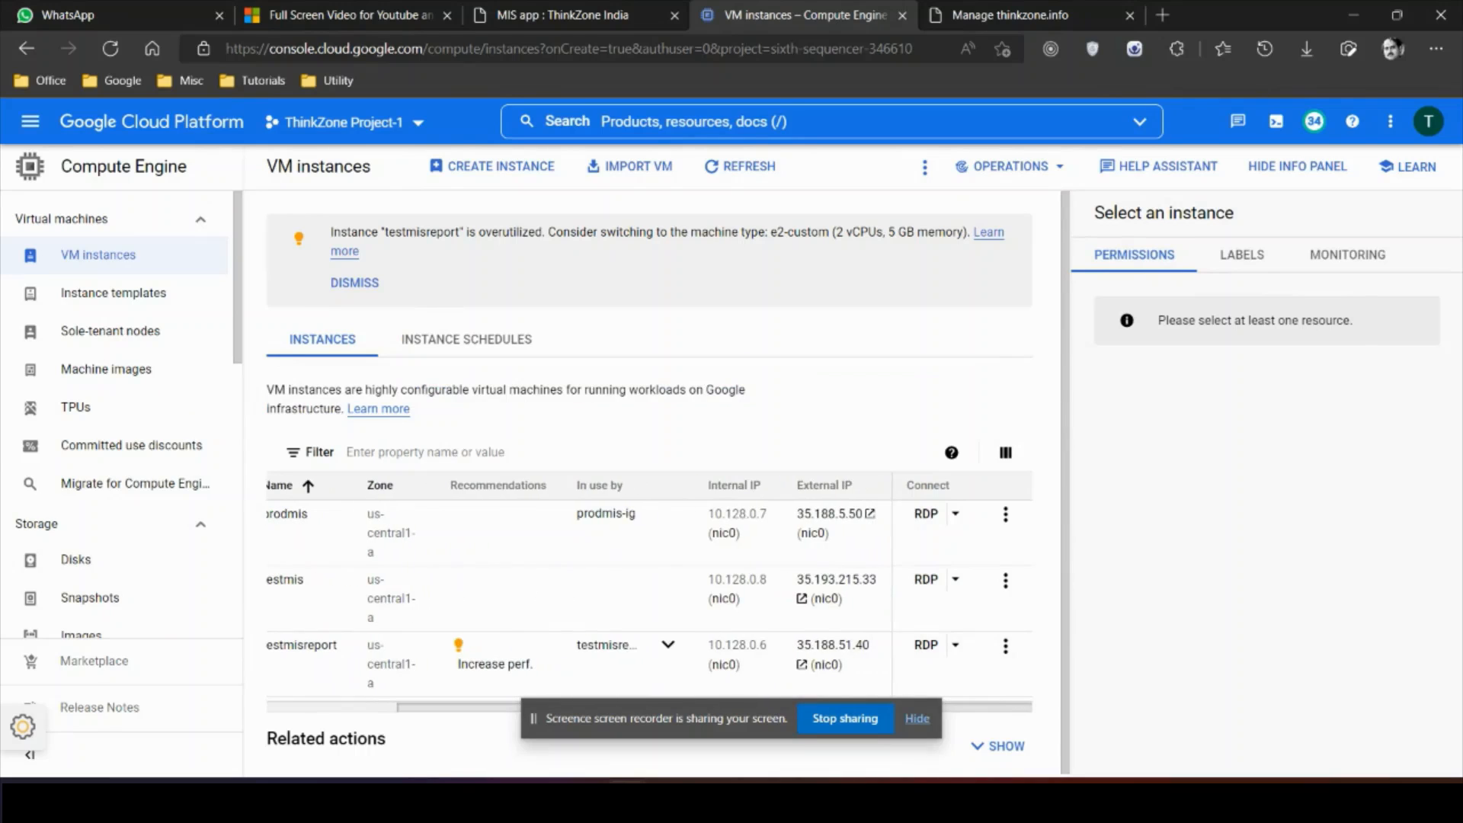
Step: Open the external IP link 35.193.215.33 to view the Welcome to nginx! page
{"action": "left_click", "coordinate": [837, 580]}
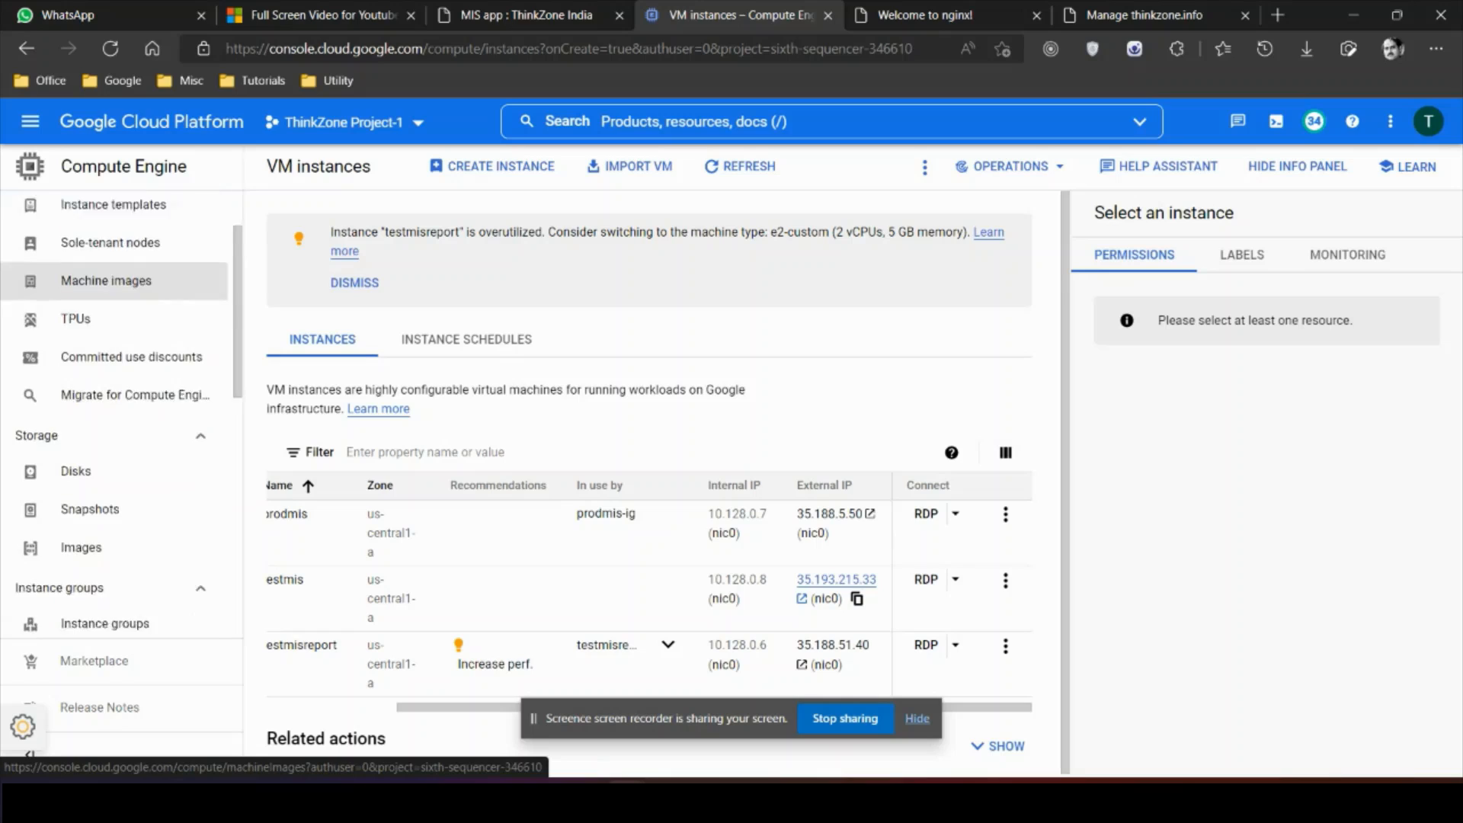
{"action": "scroll", "coordinate": [122, 396], "scroll_direction": "down", "scroll_amount": 1}
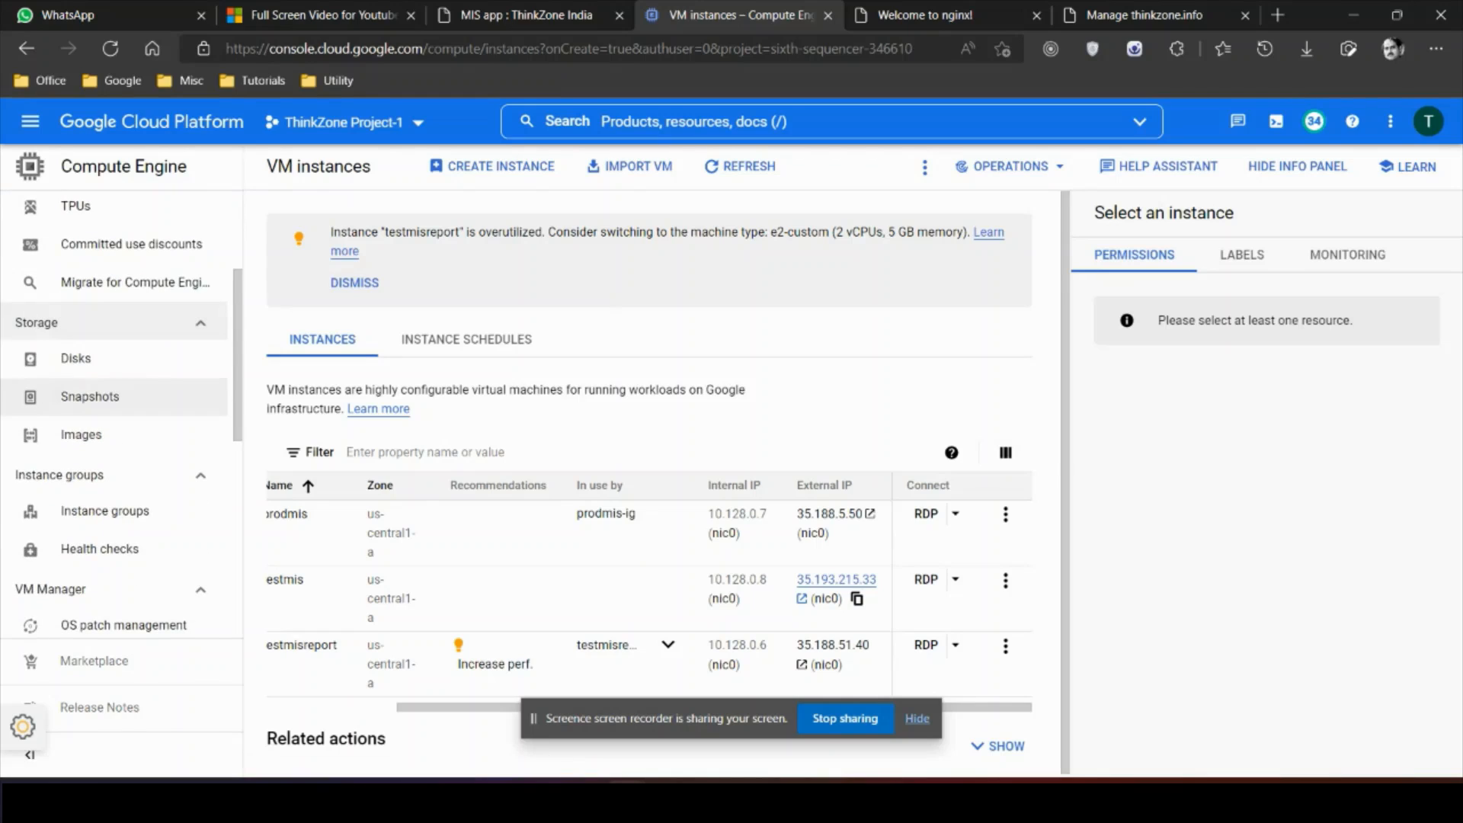
Step: Start a new unmanaged instance group named testmis-ig
{"action": "scroll", "coordinate": [122, 405], "scroll_direction": "down", "scroll_amount": 1}
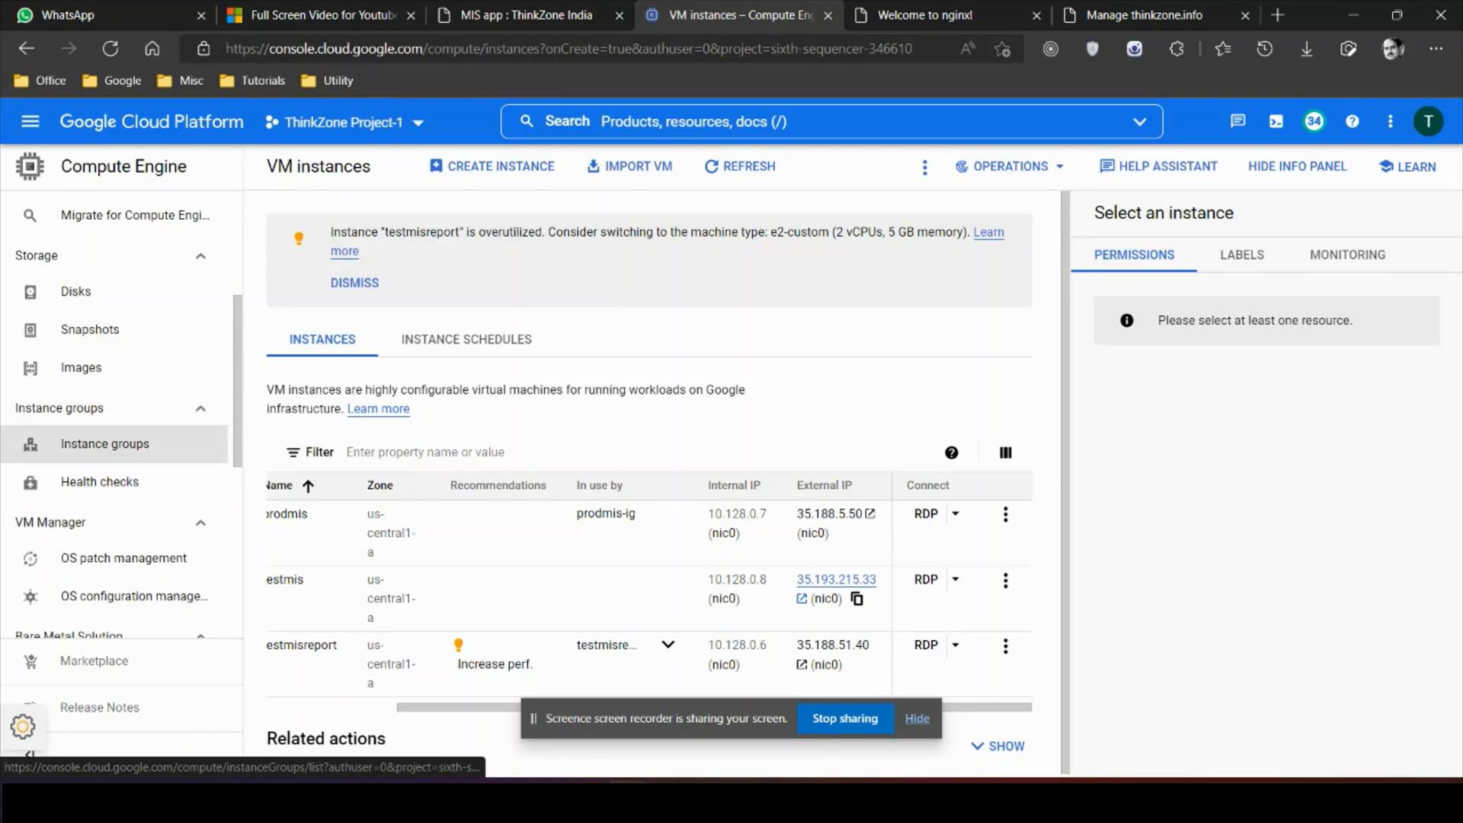
{"action": "left_click", "coordinate": [135, 448]}
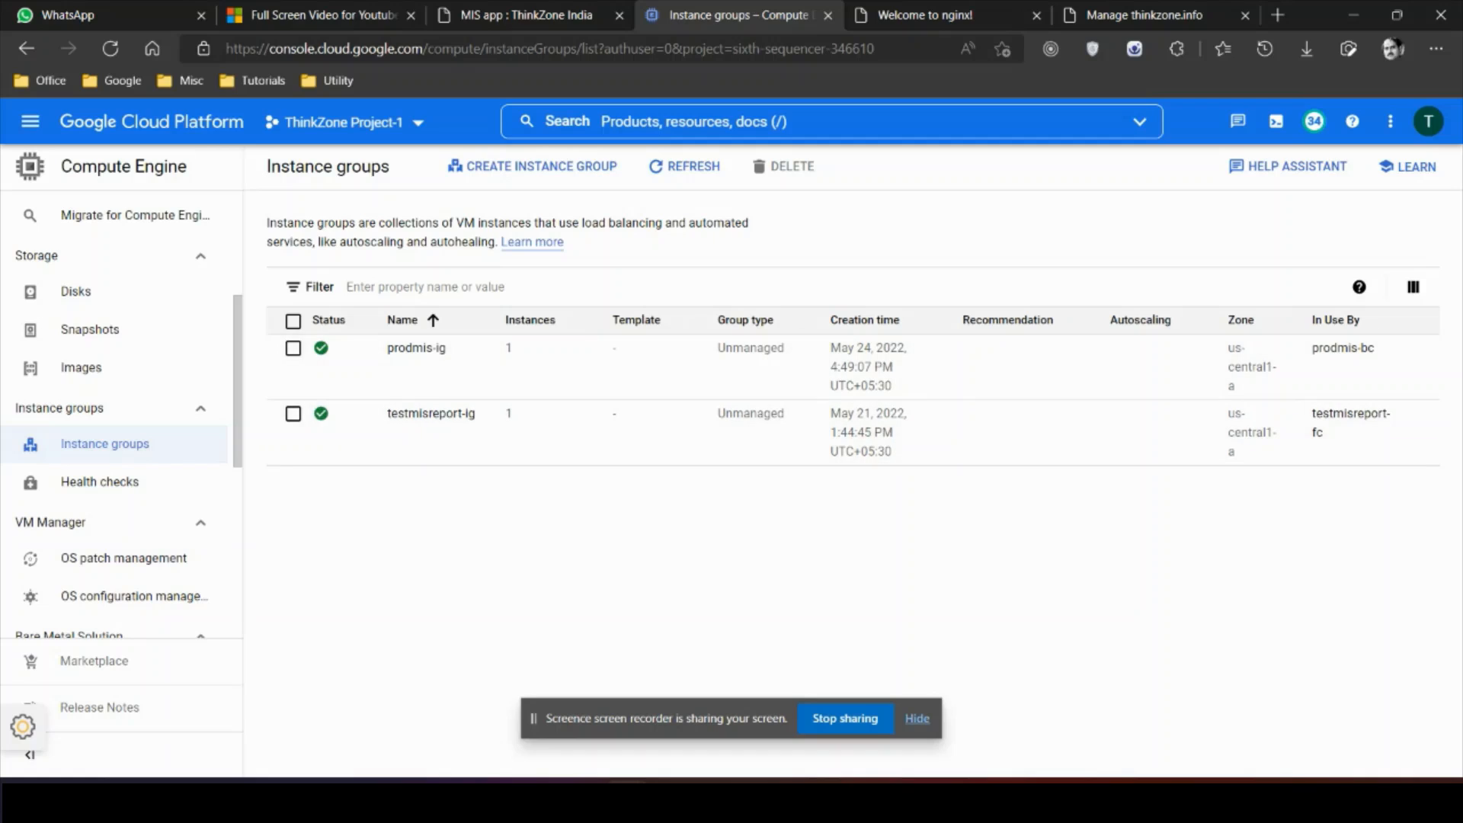
{"action": "left_click", "coordinate": [532, 166]}
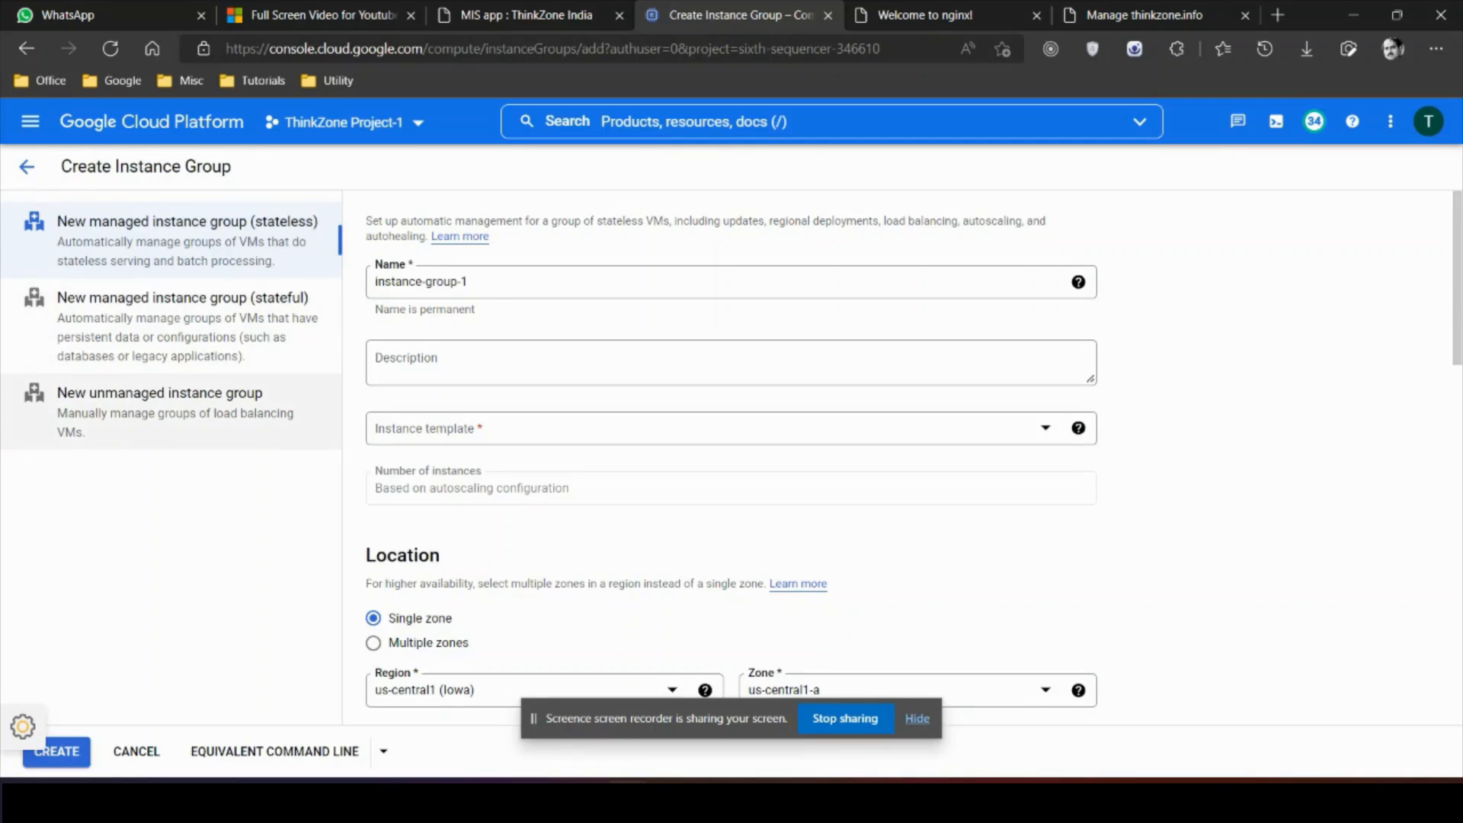
{"action": "left_click", "coordinate": [160, 412]}
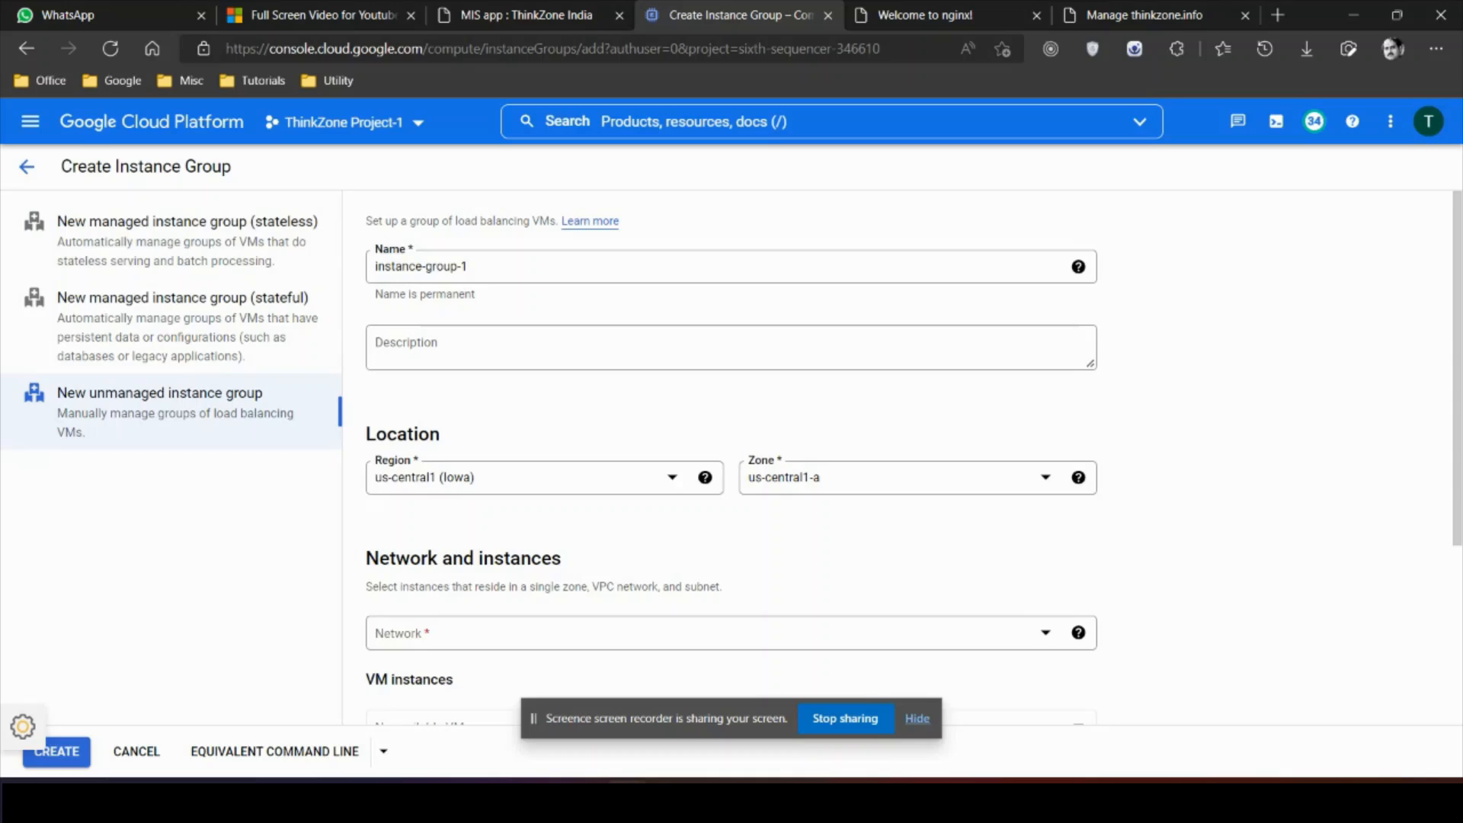
{"action": "left_click_drag", "start_coordinate": [473, 266], "coordinate": [372, 267]}
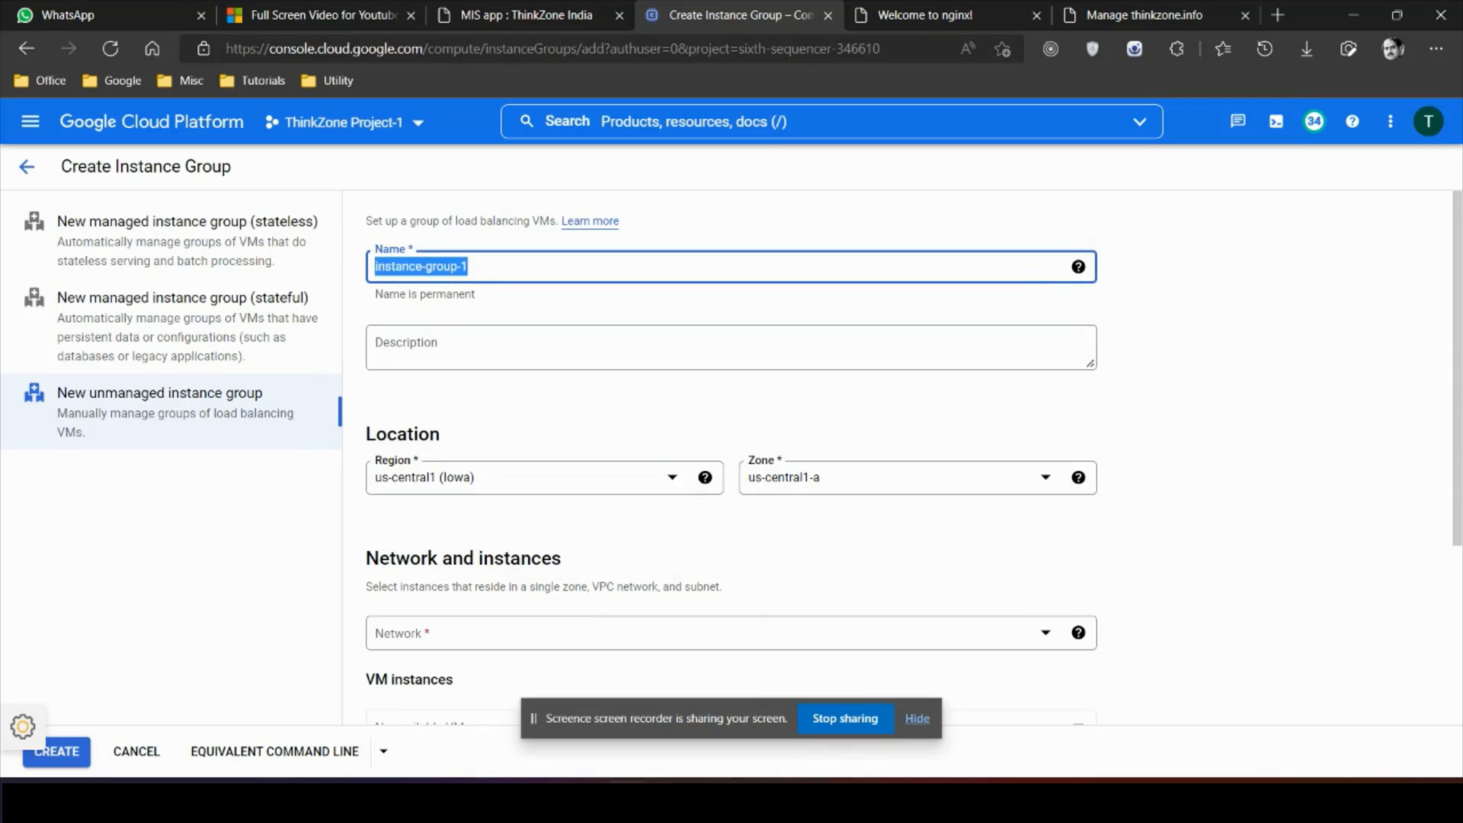
{"action": "type", "text": "testmis"}
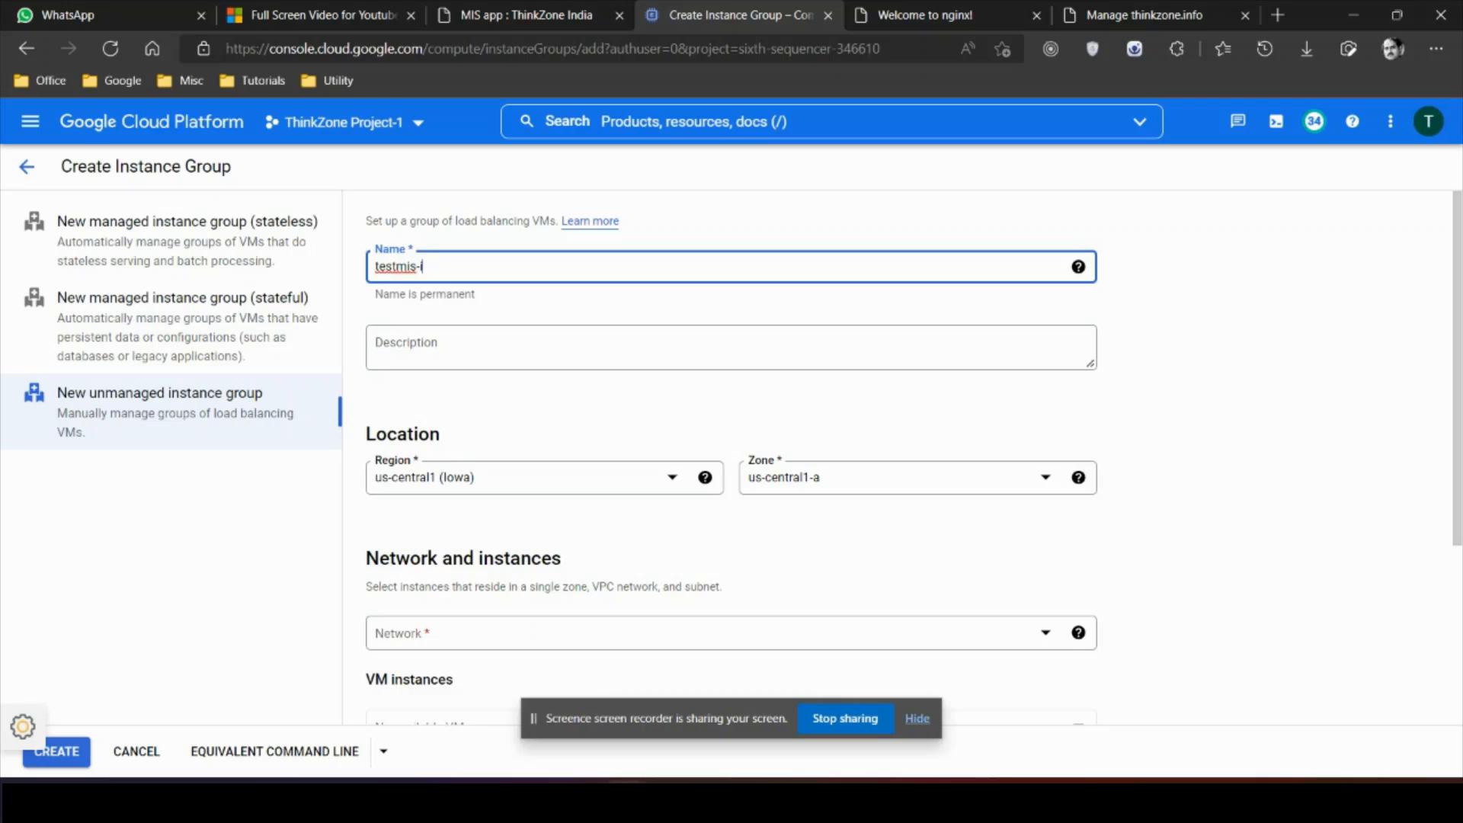
{"action": "type", "text": "-ig"}
Step: Put testmis-ig on the default network with the testmis VM, then create it
{"action": "scroll", "coordinate": [731, 457], "scroll_direction": "down", "scroll_amount": 3}
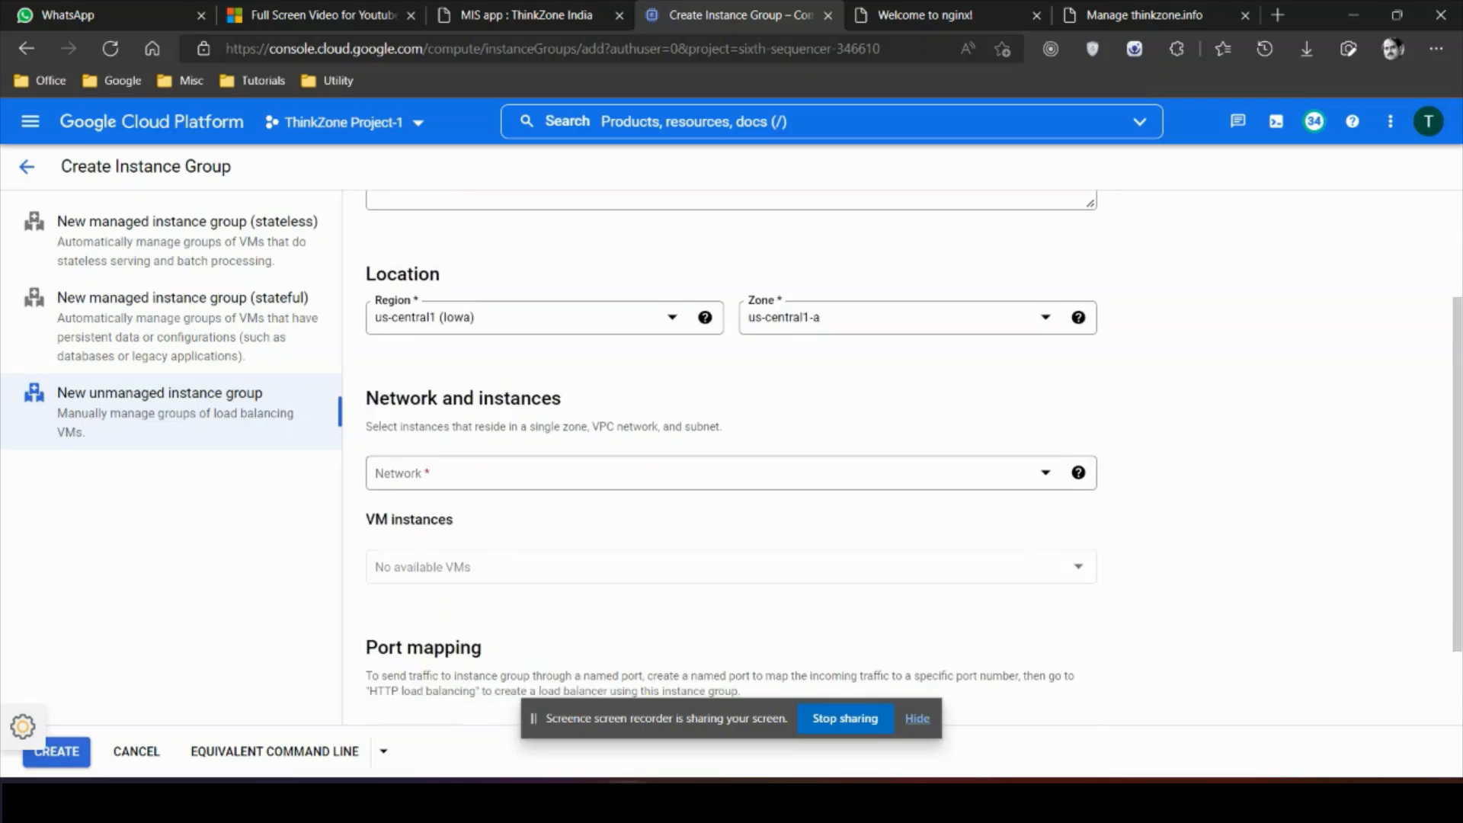
{"action": "left_click", "coordinate": [709, 393]}
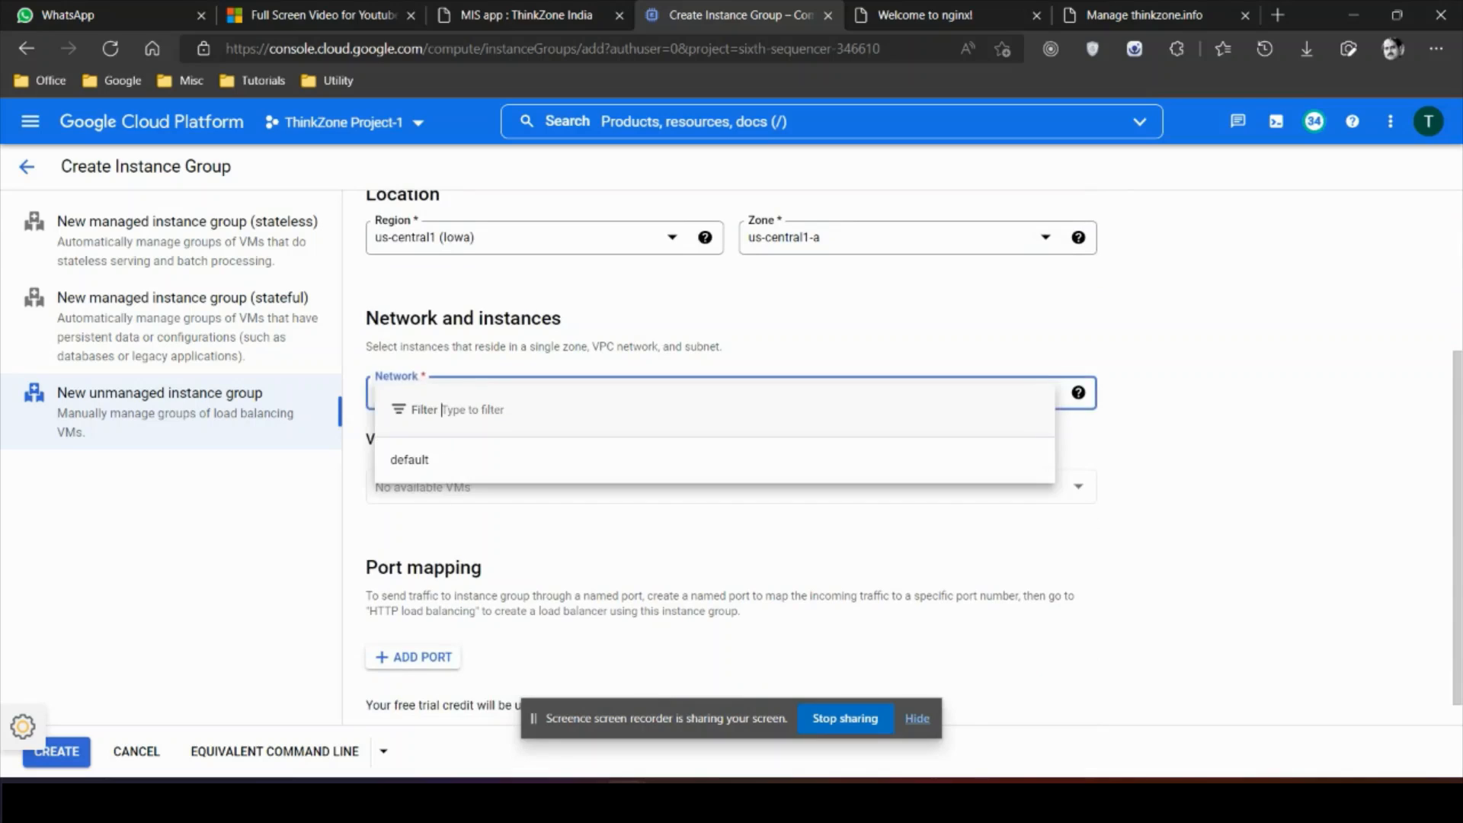
{"action": "left_click", "coordinate": [709, 461]}
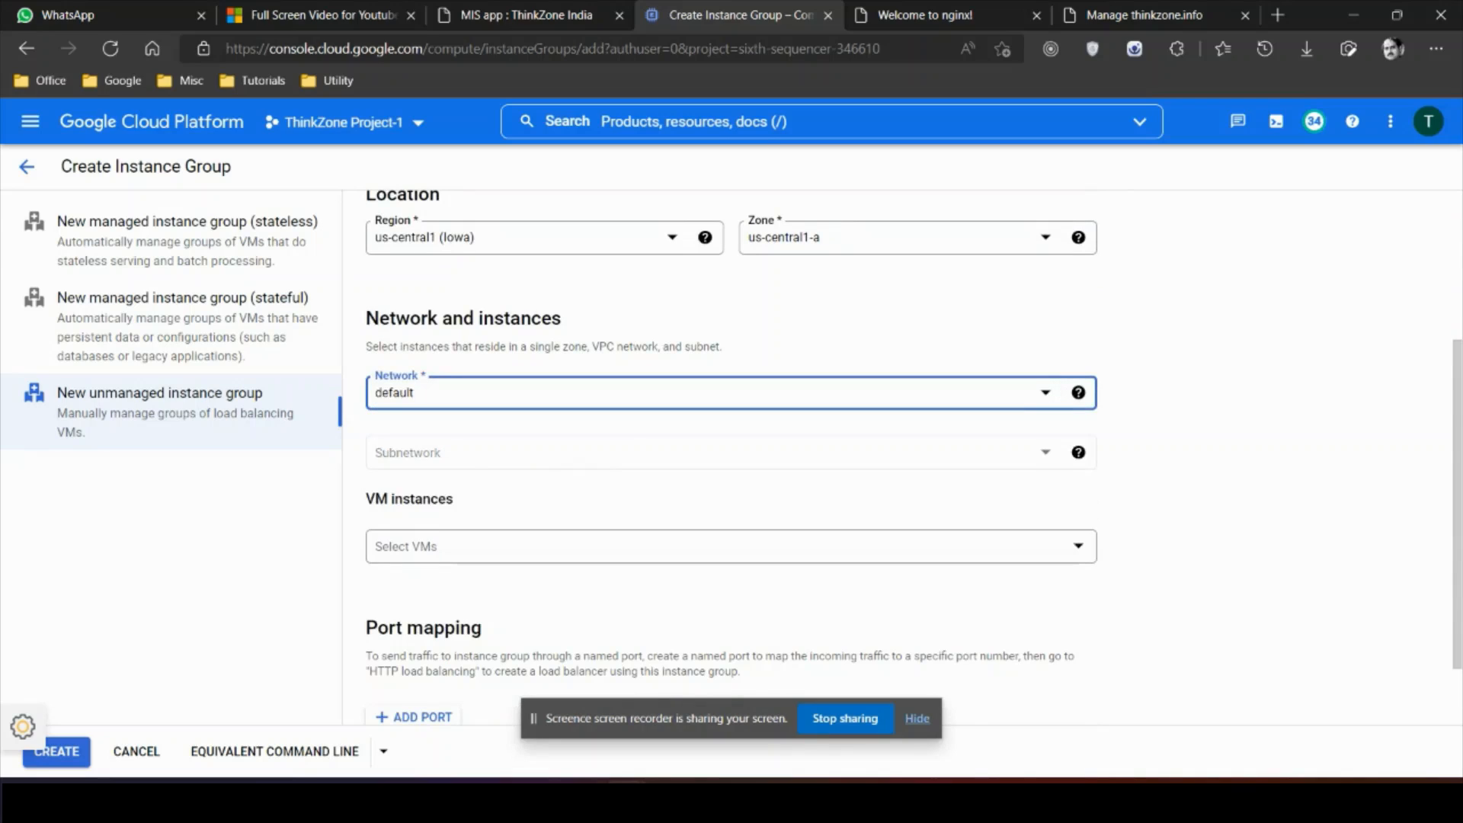
{"action": "left_click", "coordinate": [732, 547]}
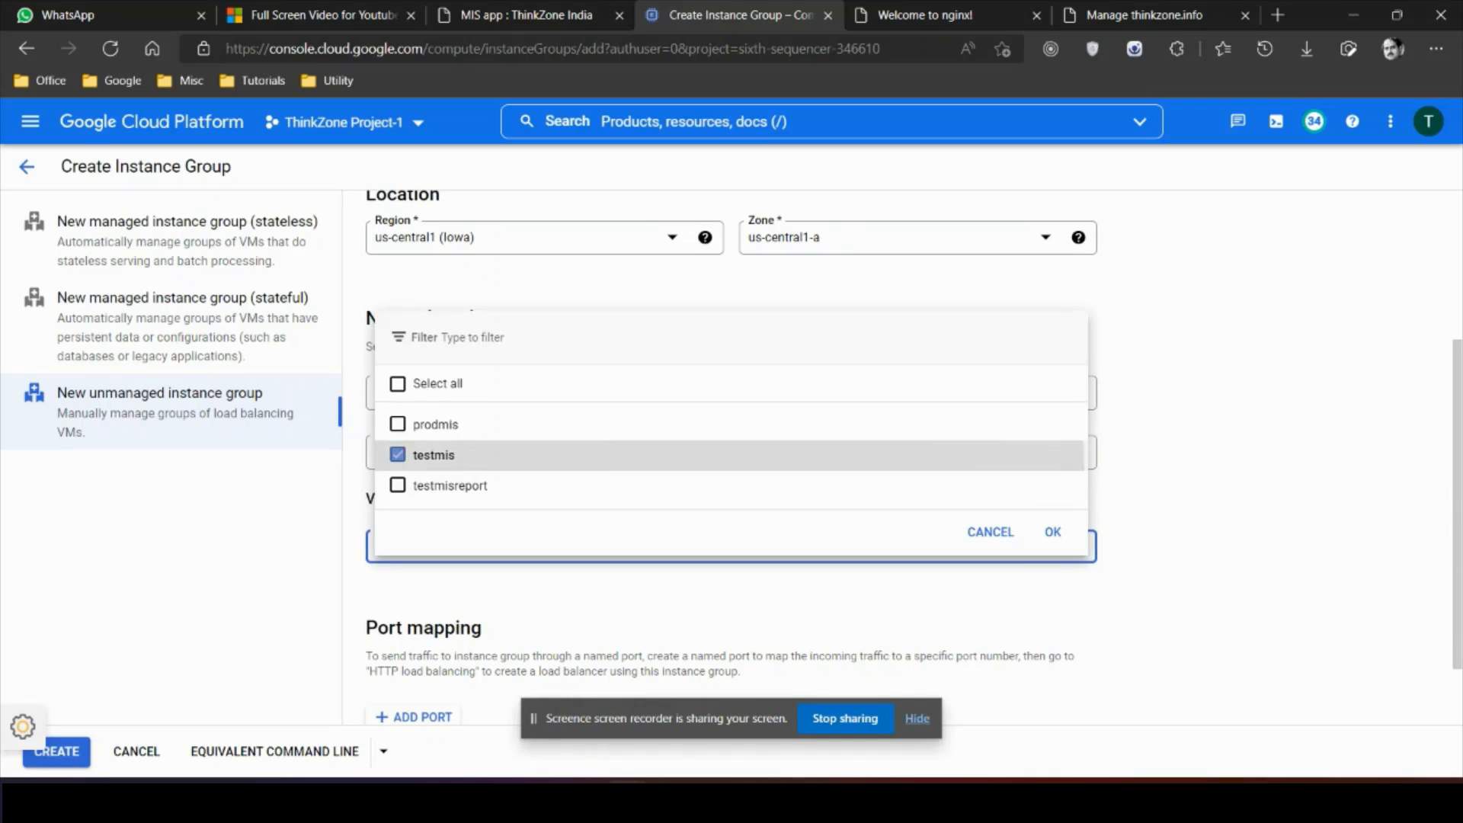
{"action": "left_click", "coordinate": [433, 455]}
{"action": "left_click", "coordinate": [1053, 532]}
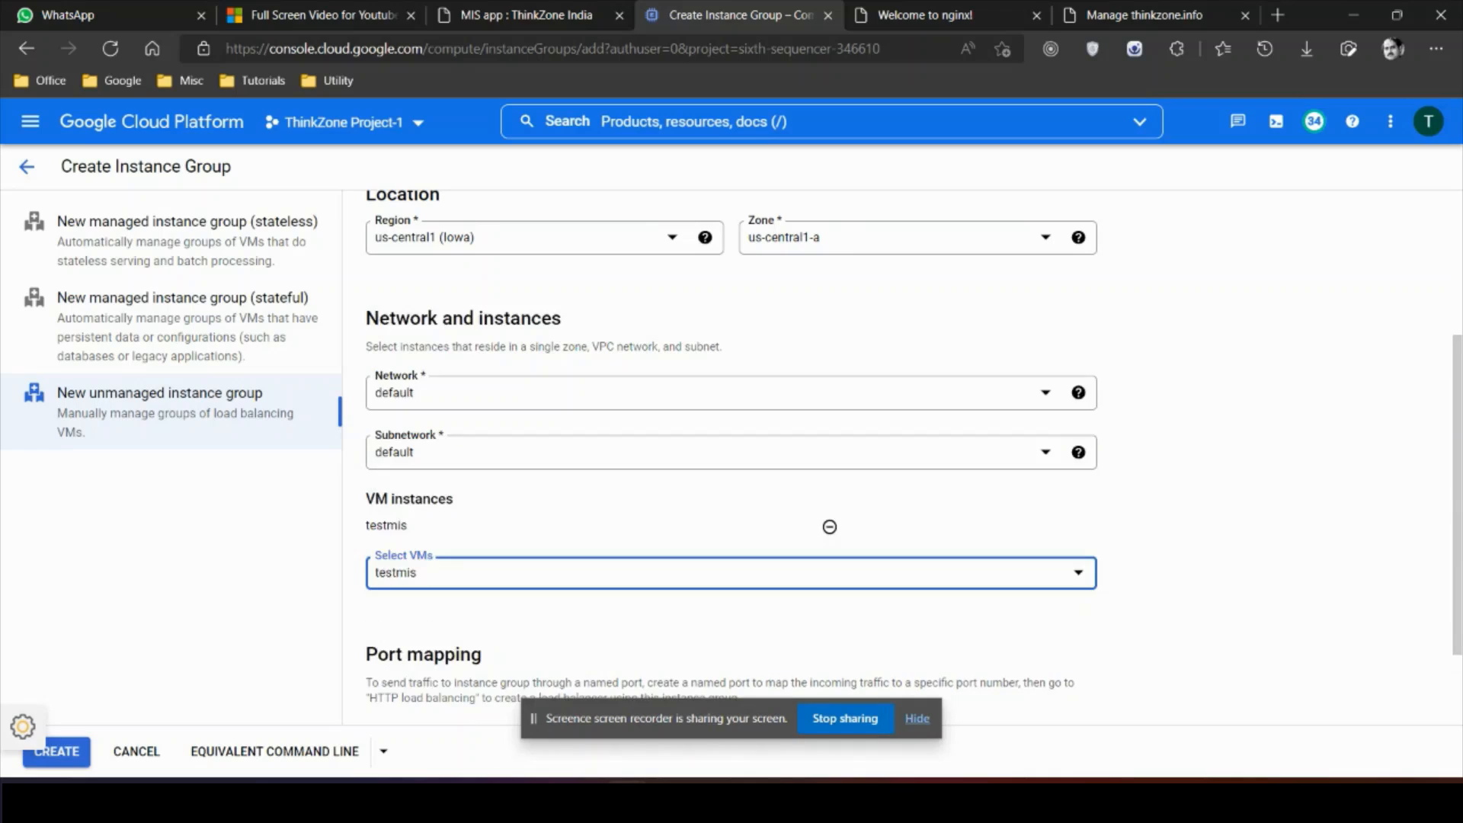
{"action": "scroll", "coordinate": [732, 457], "scroll_direction": "down", "scroll_amount": 2}
{"action": "left_click", "coordinate": [57, 752]}
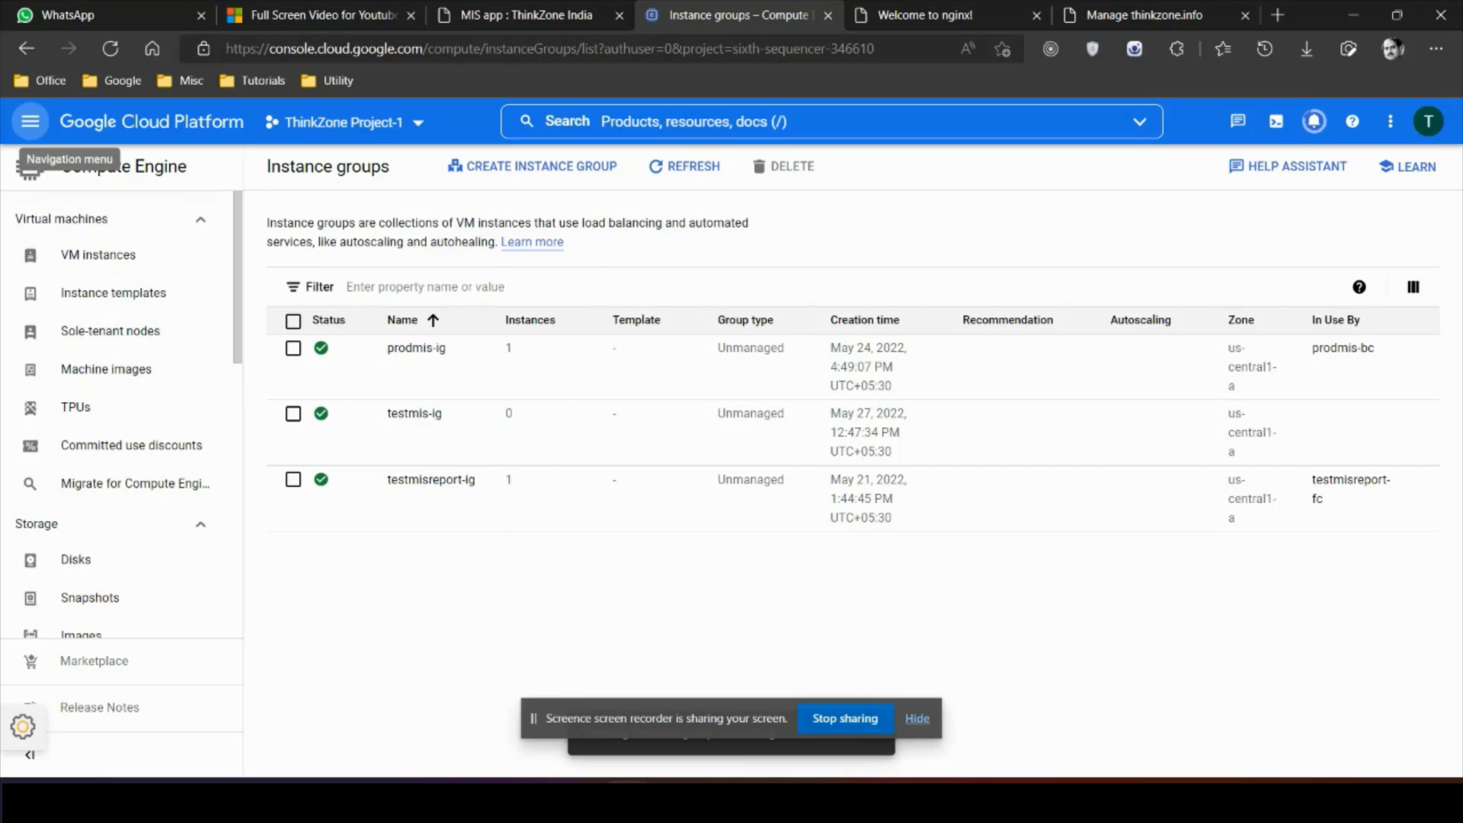
Step: Open Network services load balancing in a new tab and start a new load balancer
{"action": "left_click", "coordinate": [29, 121]}
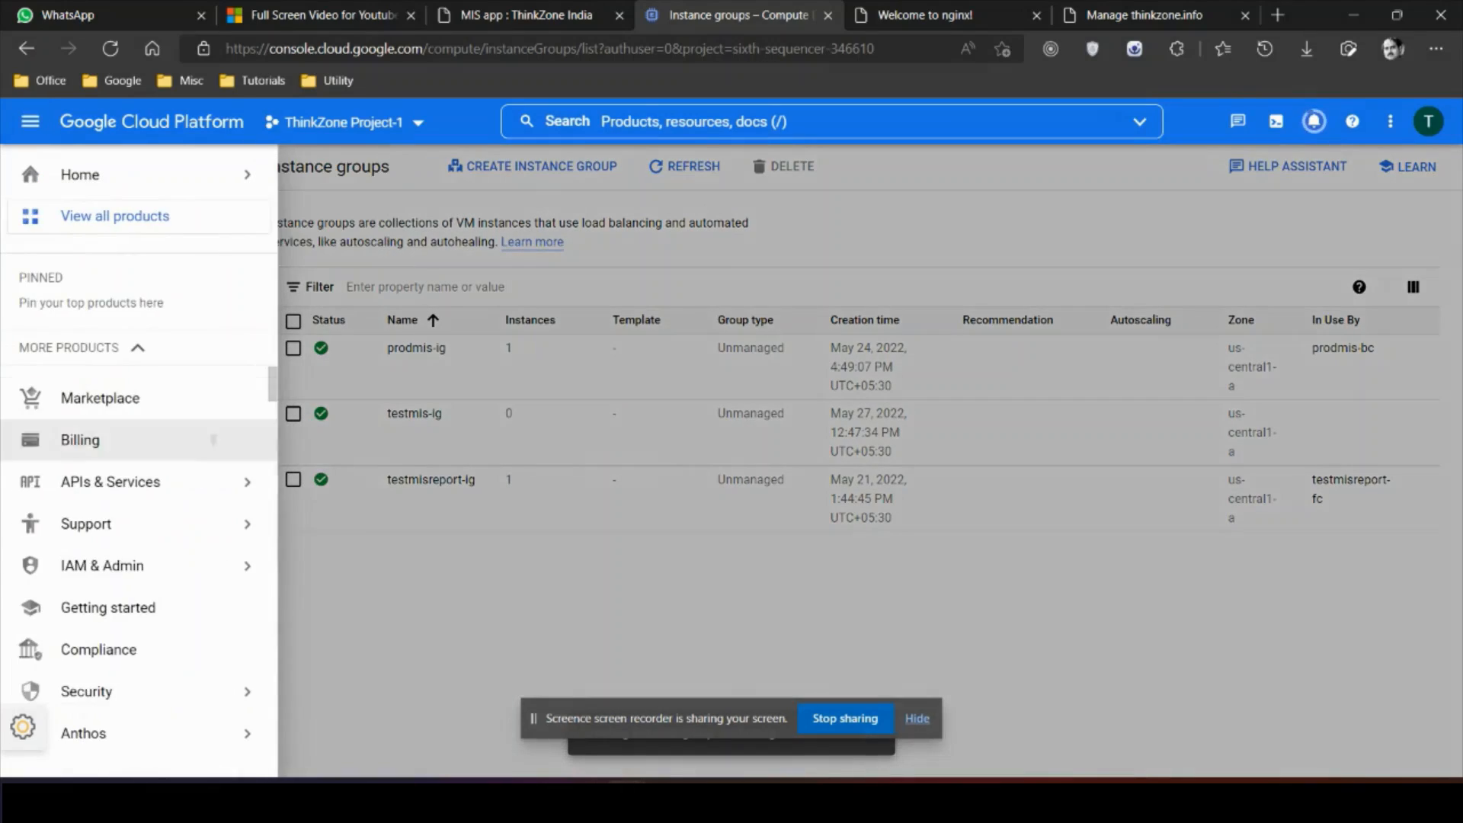
{"action": "scroll", "coordinate": [213, 474], "scroll_direction": "down", "scroll_amount": 10}
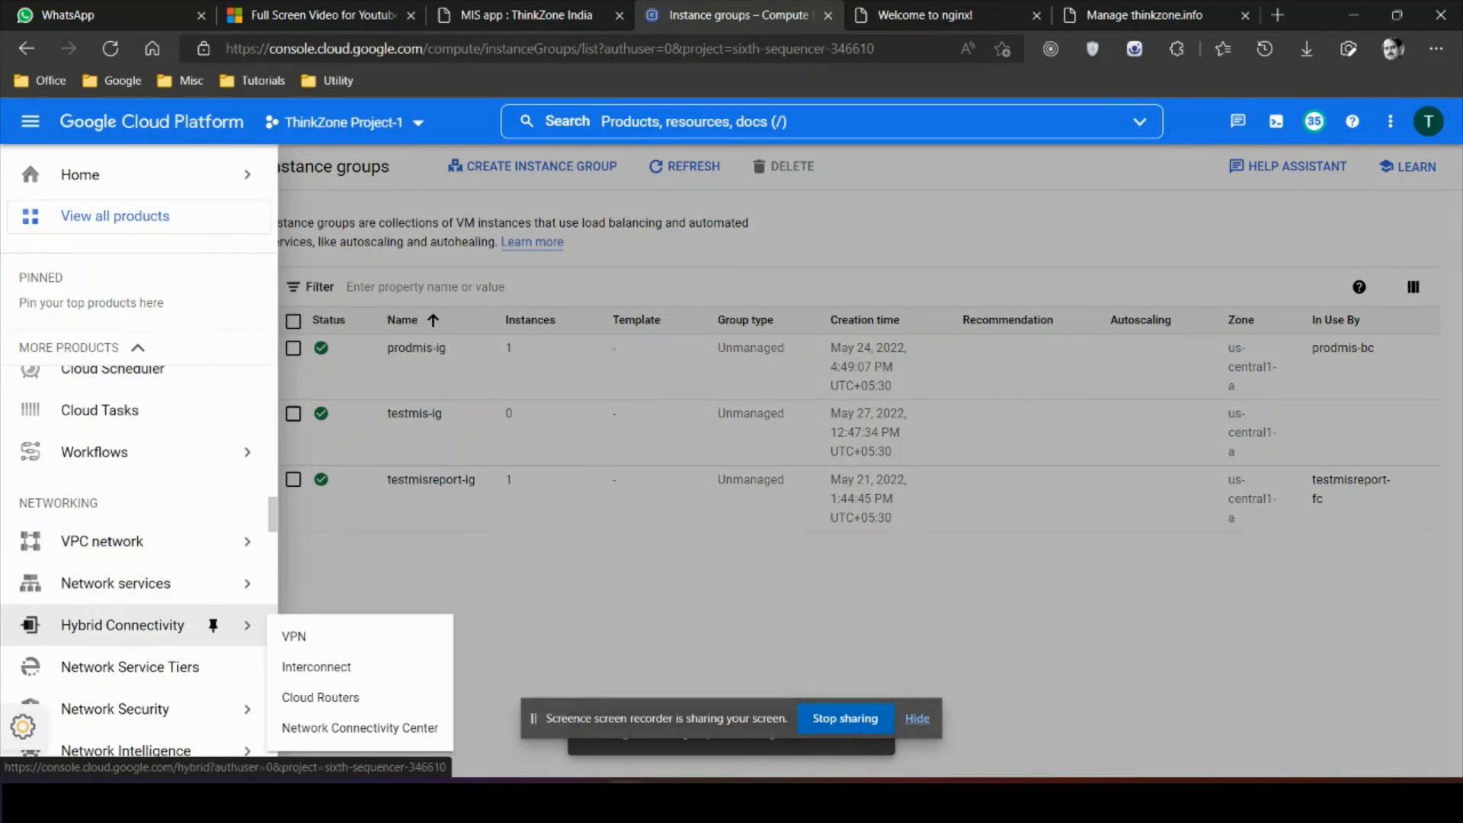
{"action": "right_click", "coordinate": [213, 584]}
{"action": "left_click", "coordinate": [227, 136]}
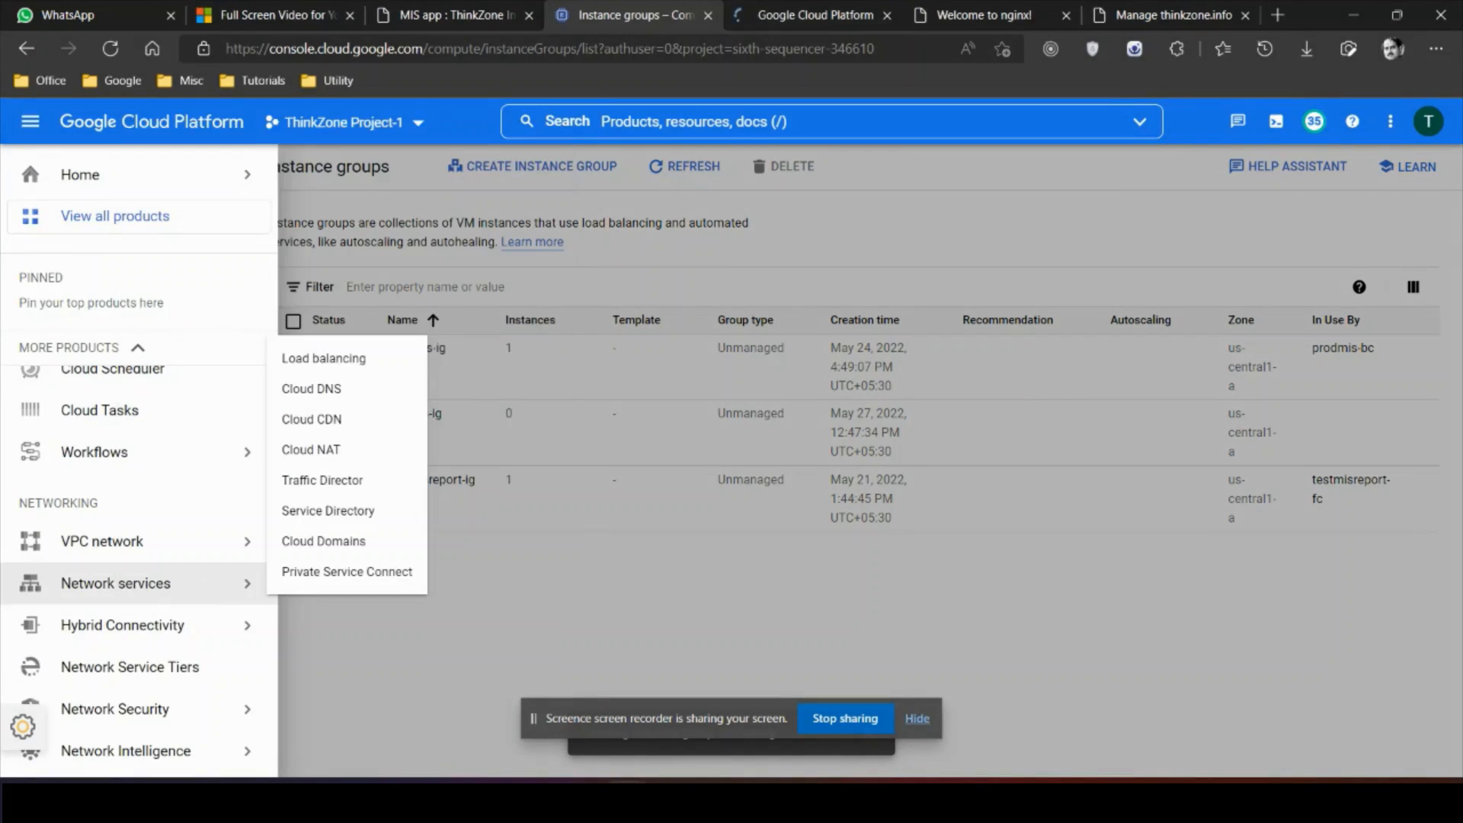
{"action": "key", "text": "ctrl+Tab"}
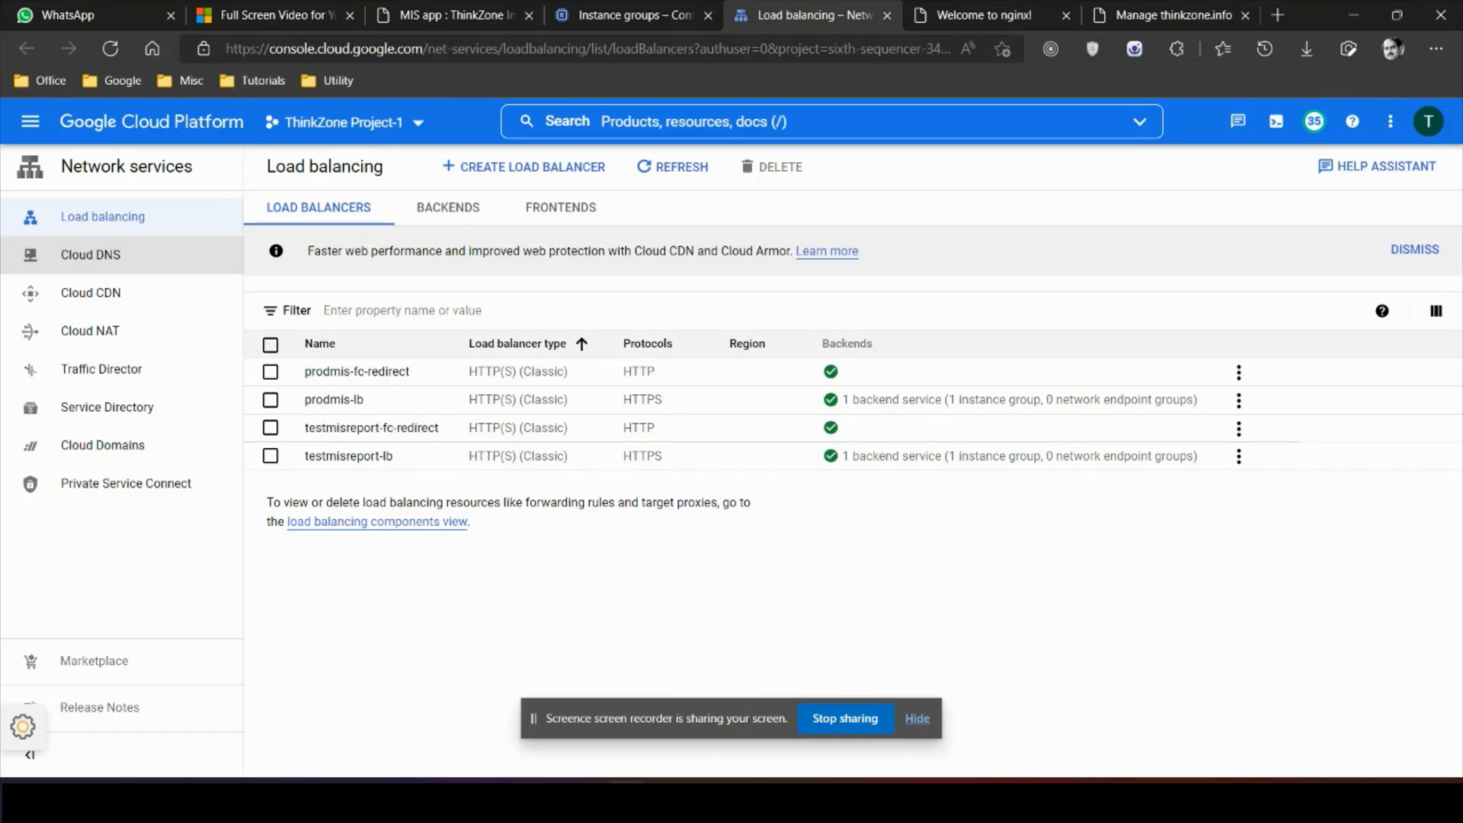
{"action": "left_click", "coordinate": [523, 166]}
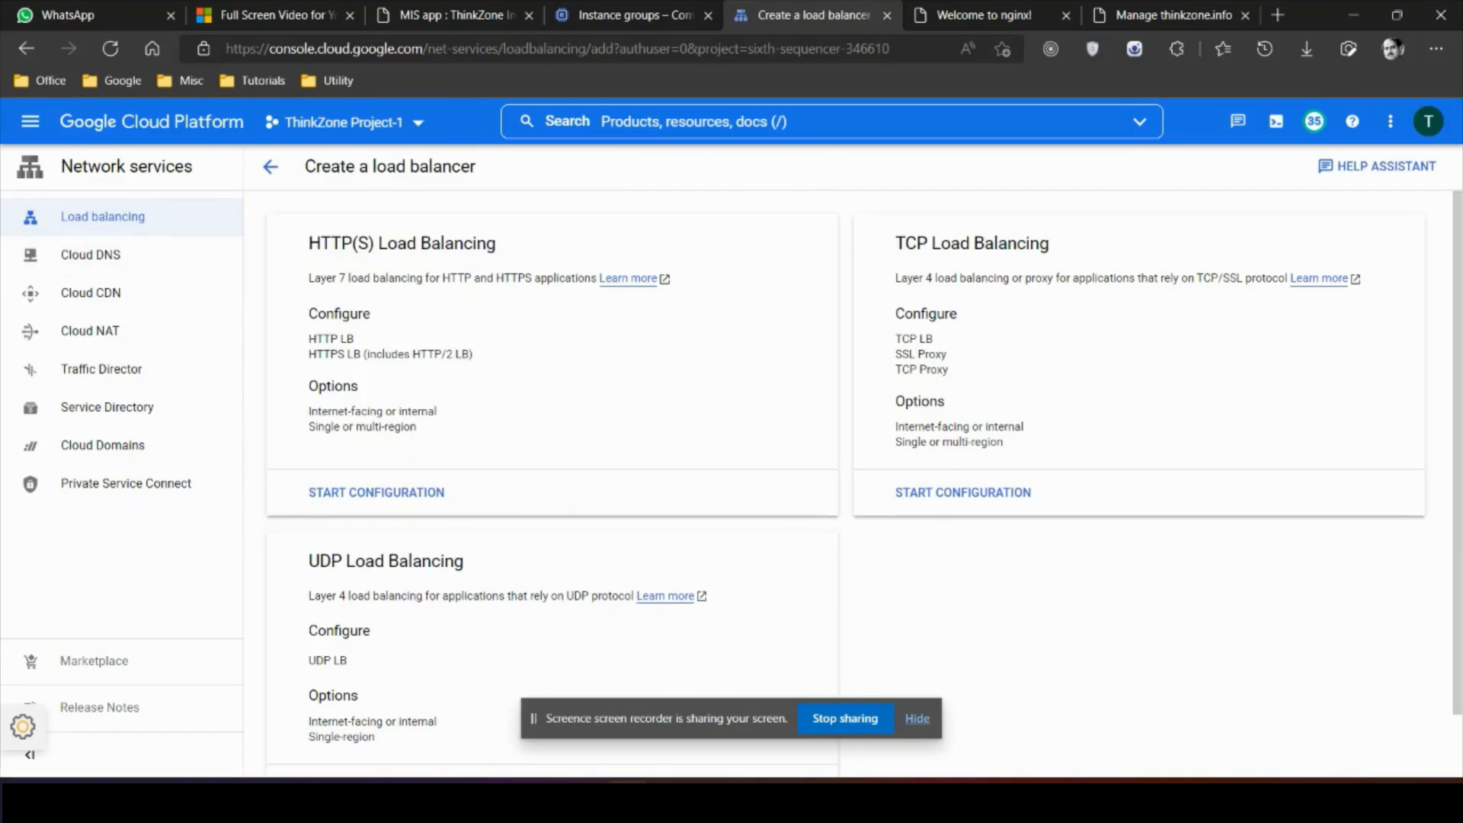
Step: Start a Global HTTP(S) Load Balancer (classic) named testmis-lb and begin a new backend service
{"action": "left_click", "coordinate": [377, 492]}
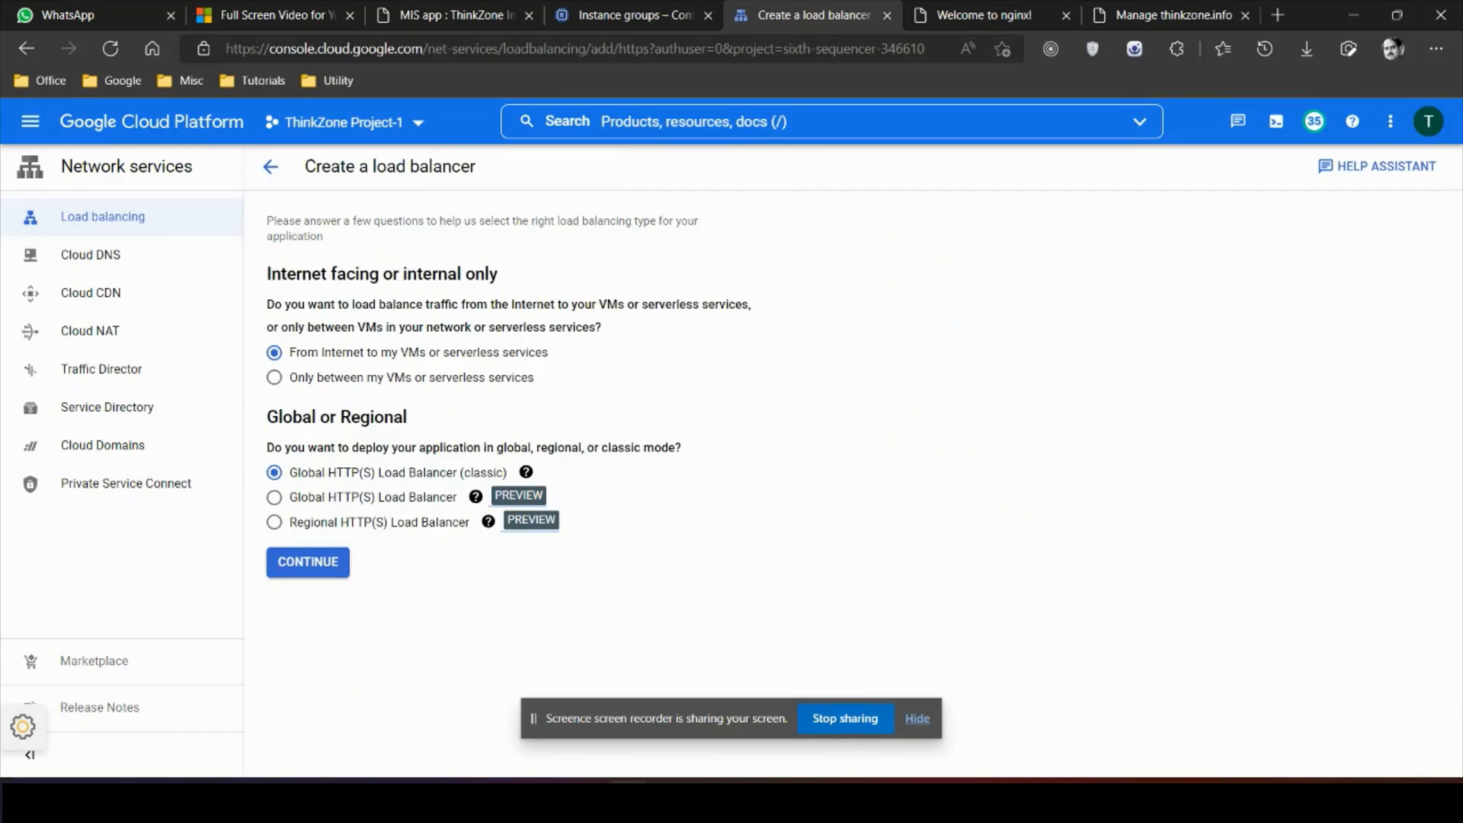
{"action": "left_click", "coordinate": [308, 562]}
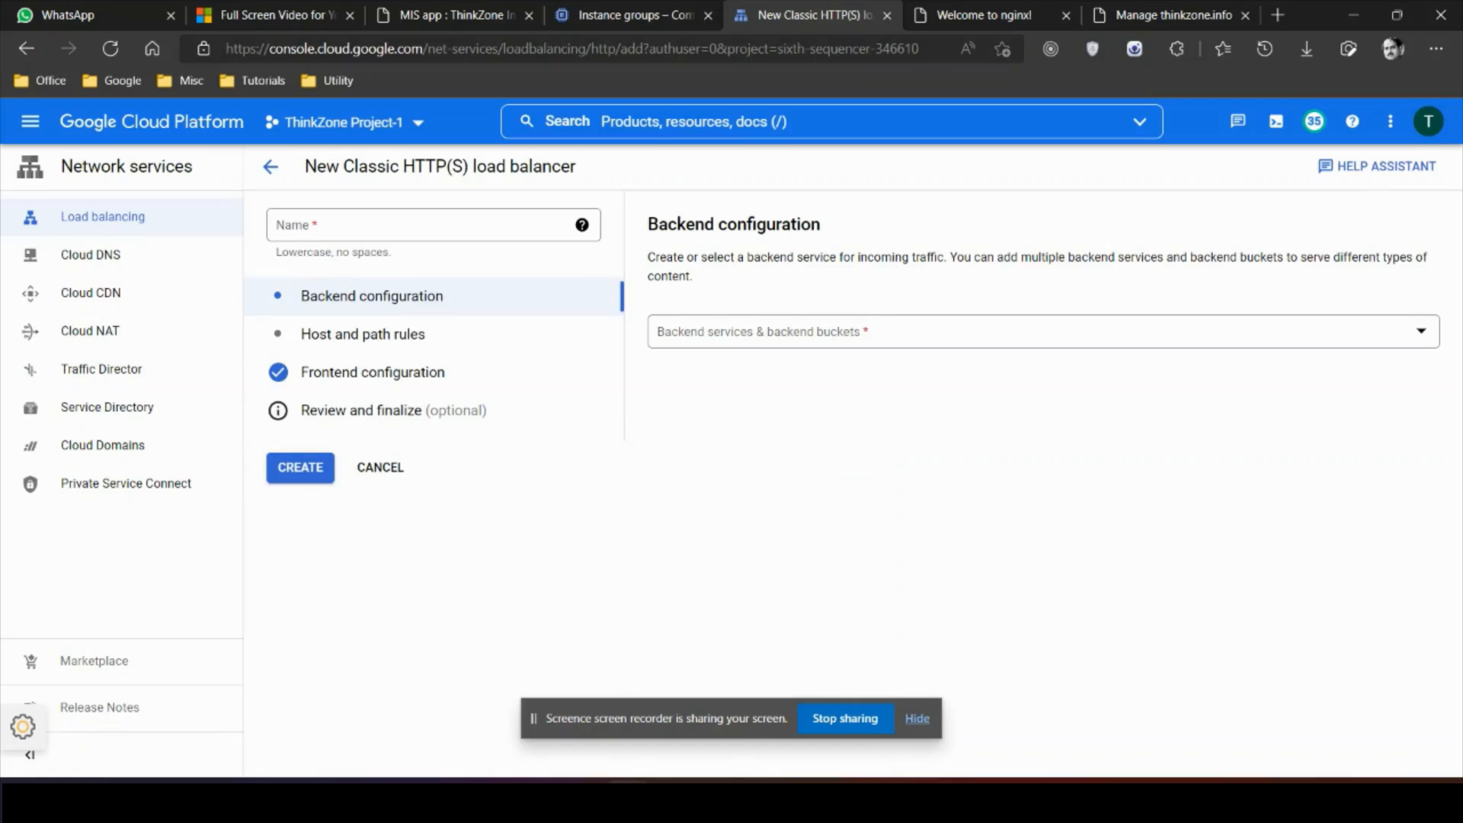
{"action": "left_click", "coordinate": [420, 225]}
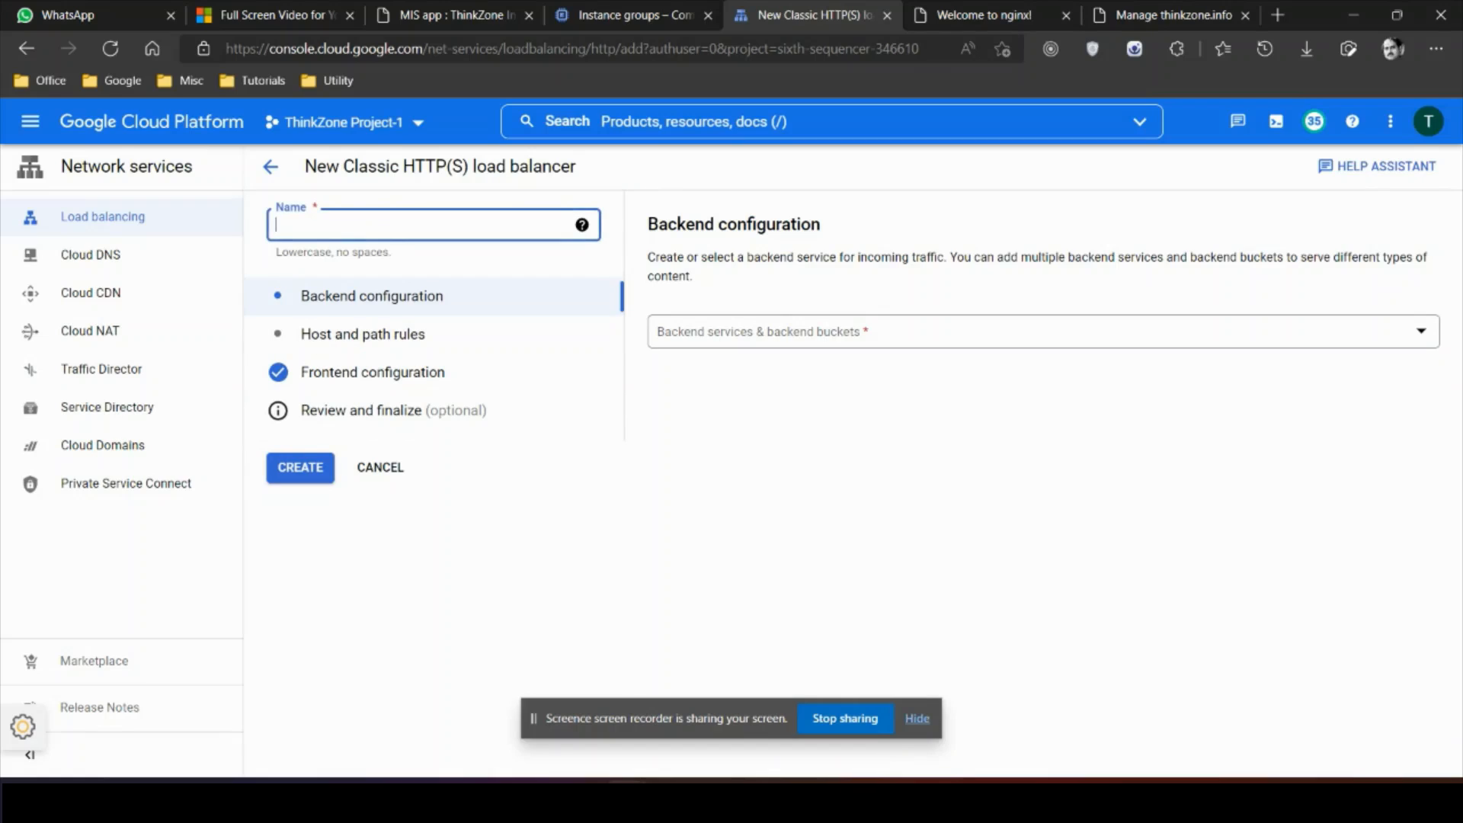
{"action": "type", "text": "testmis-lb"}
{"action": "left_click", "coordinate": [808, 332]}
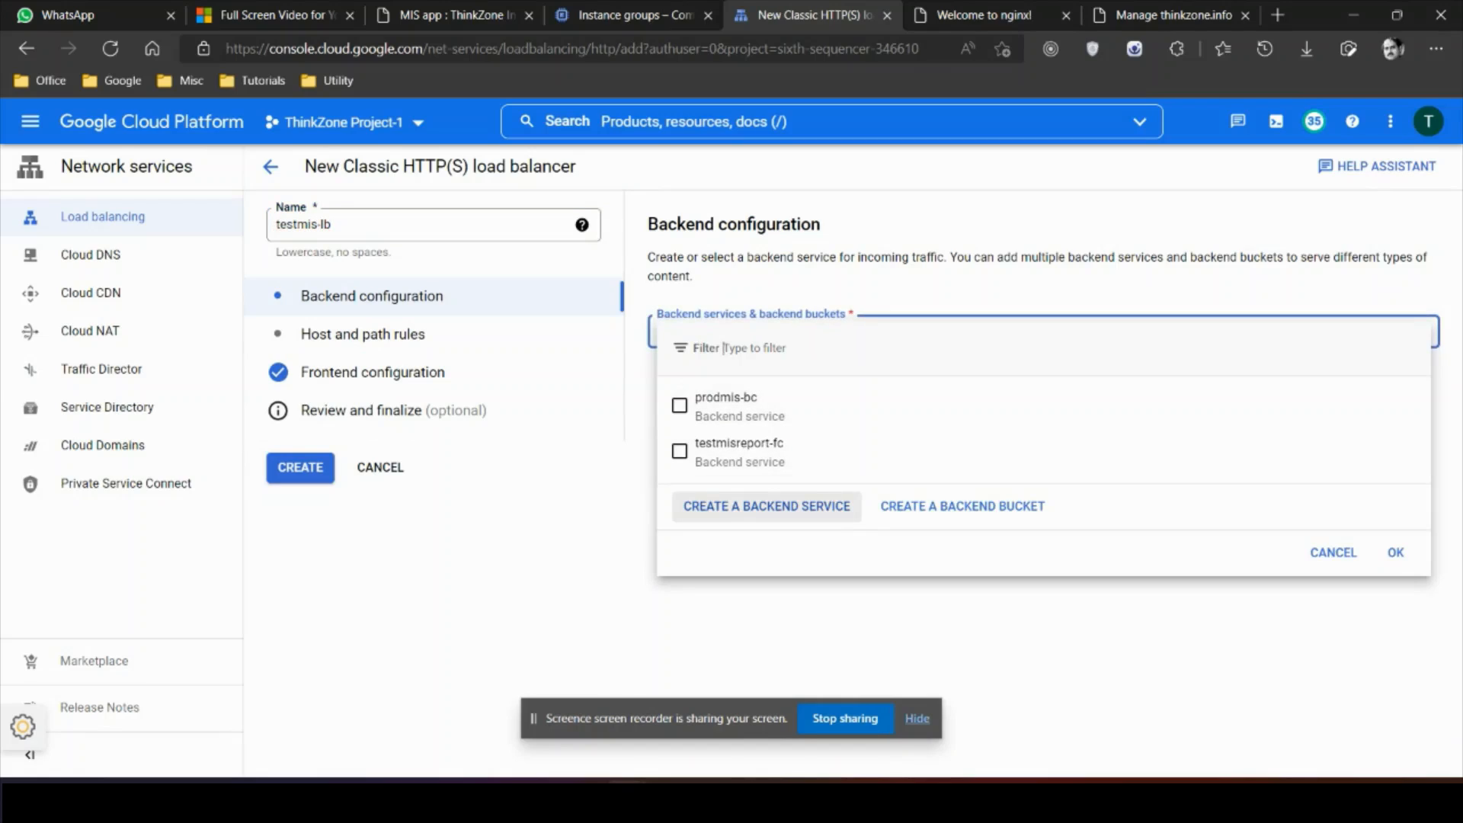
{"action": "left_click", "coordinate": [767, 506]}
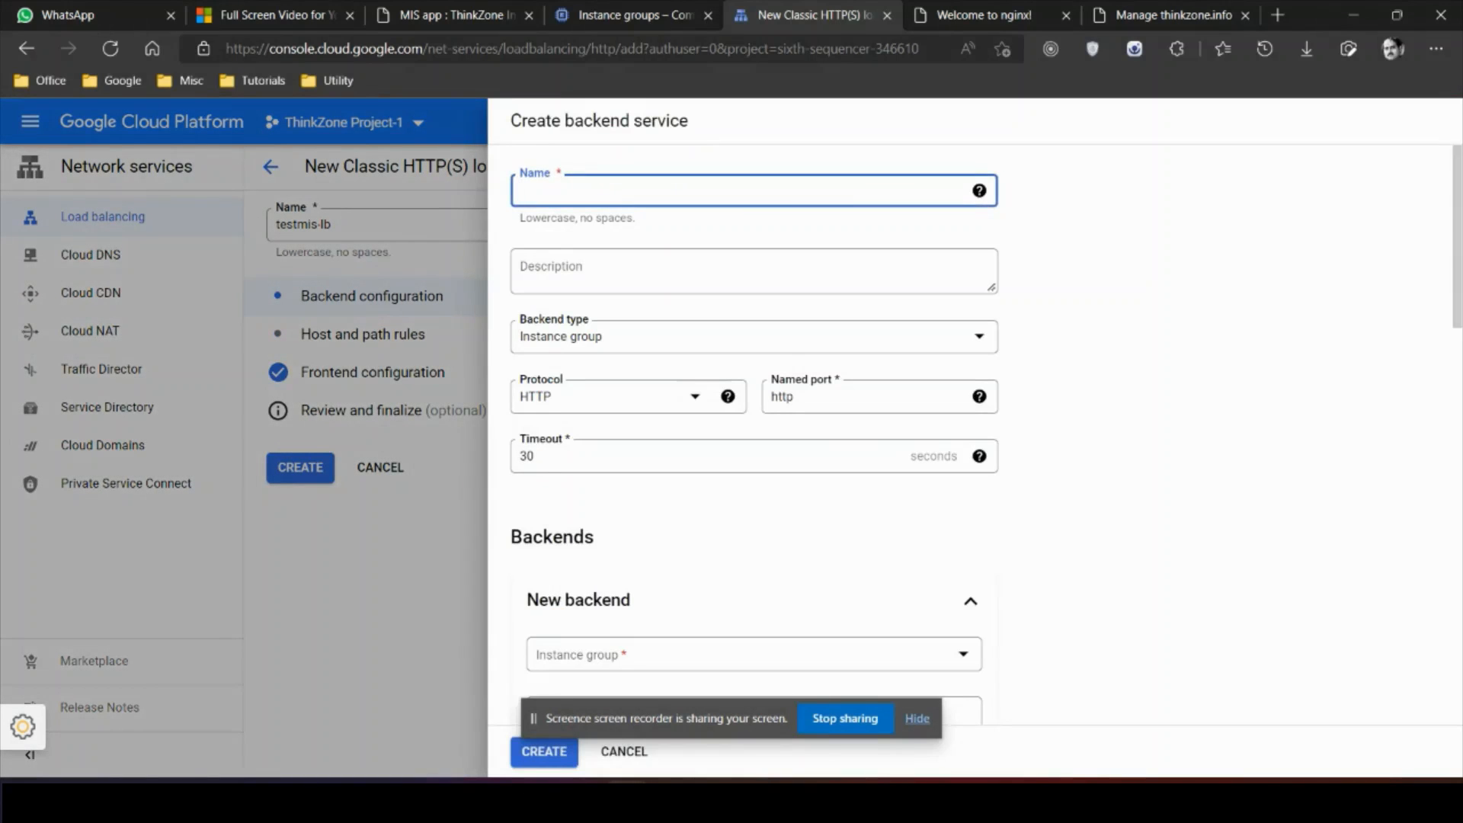
Step: Name the backend service testmis-bc, using instance group testmis-ig on port 80
{"action": "type", "text": "testmis-bc"}
{"action": "scroll", "coordinate": [754, 426], "scroll_direction": "down", "scroll_amount": 4}
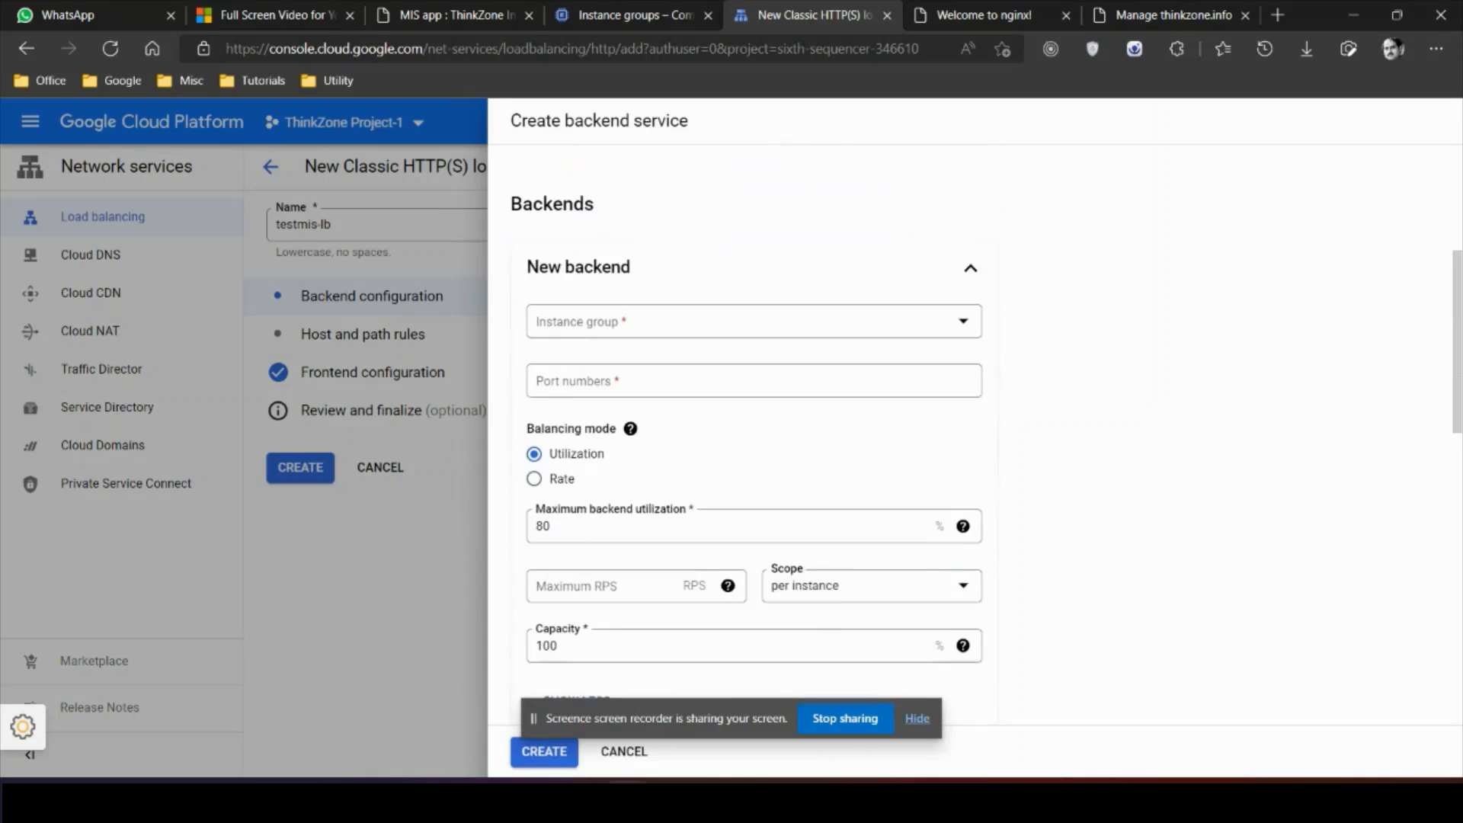
{"action": "left_click", "coordinate": [755, 307]}
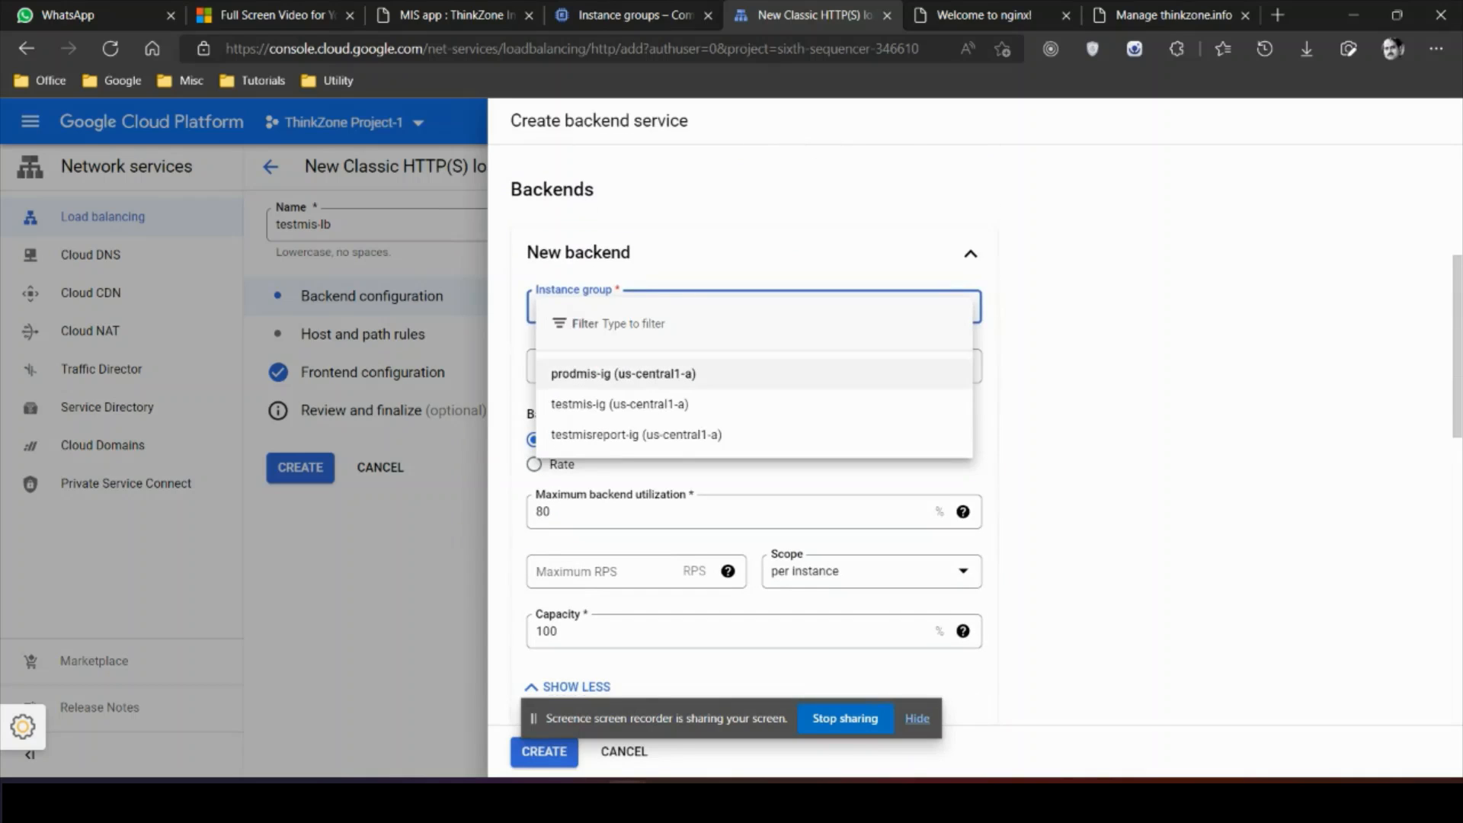
{"action": "left_click", "coordinate": [621, 404]}
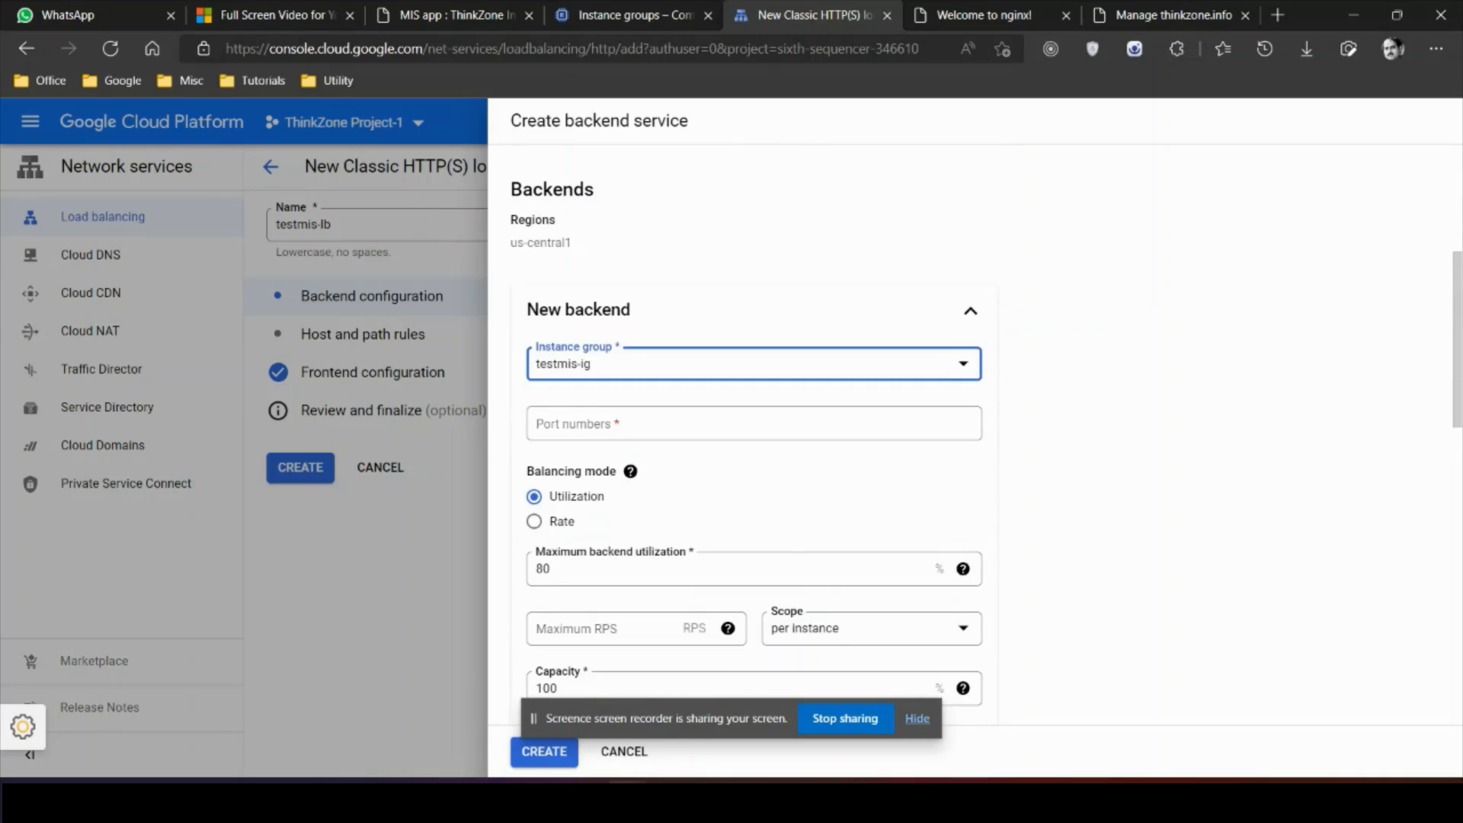
{"action": "left_click", "coordinate": [655, 424]}
{"action": "type", "text": "80"}
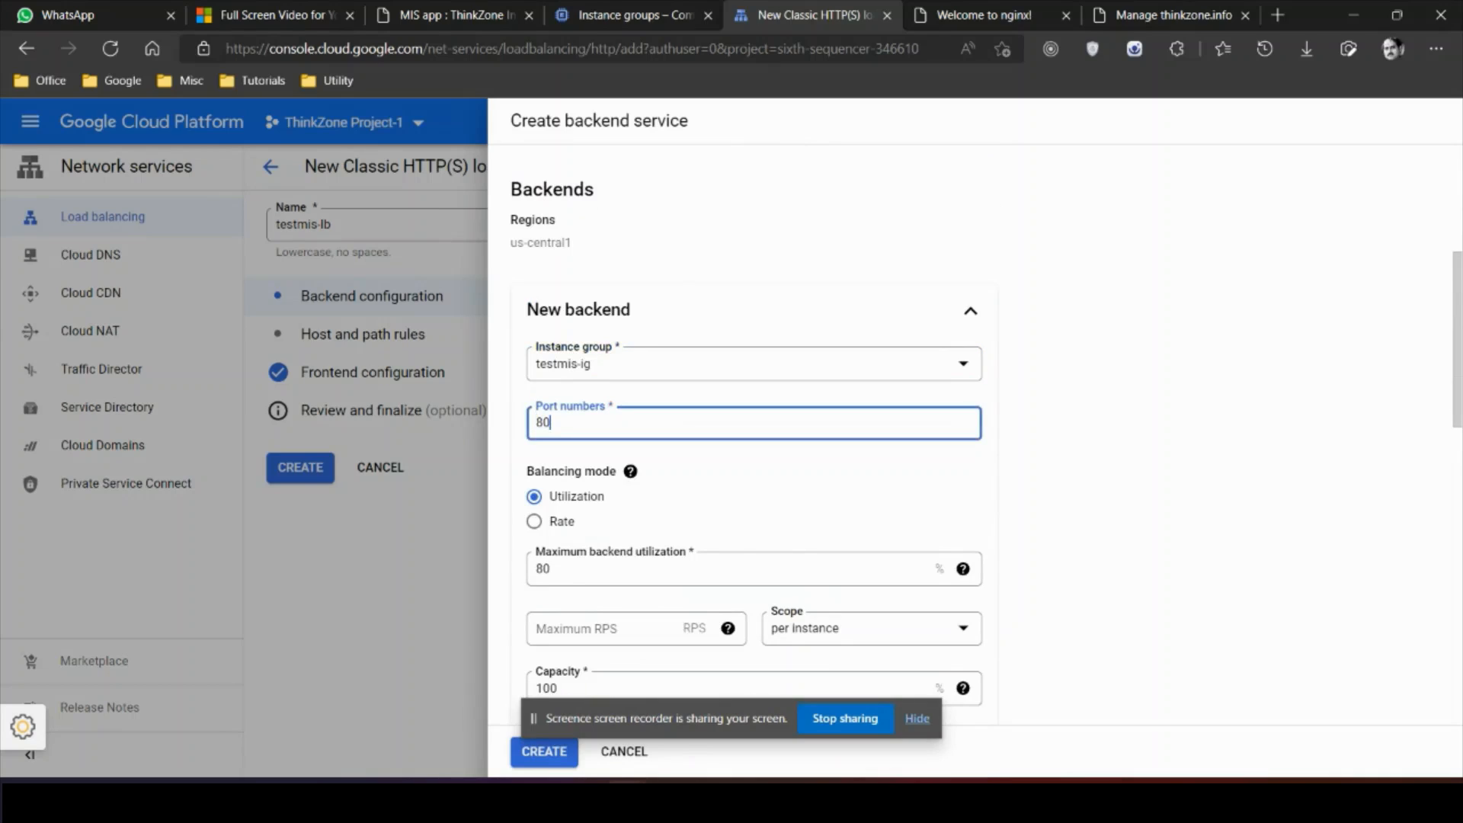
{"action": "key", "text": "Return"}
Step: Select the tzweb-hc health check and create the backend service
{"action": "scroll", "coordinate": [754, 457], "scroll_direction": "down", "scroll_amount": 5}
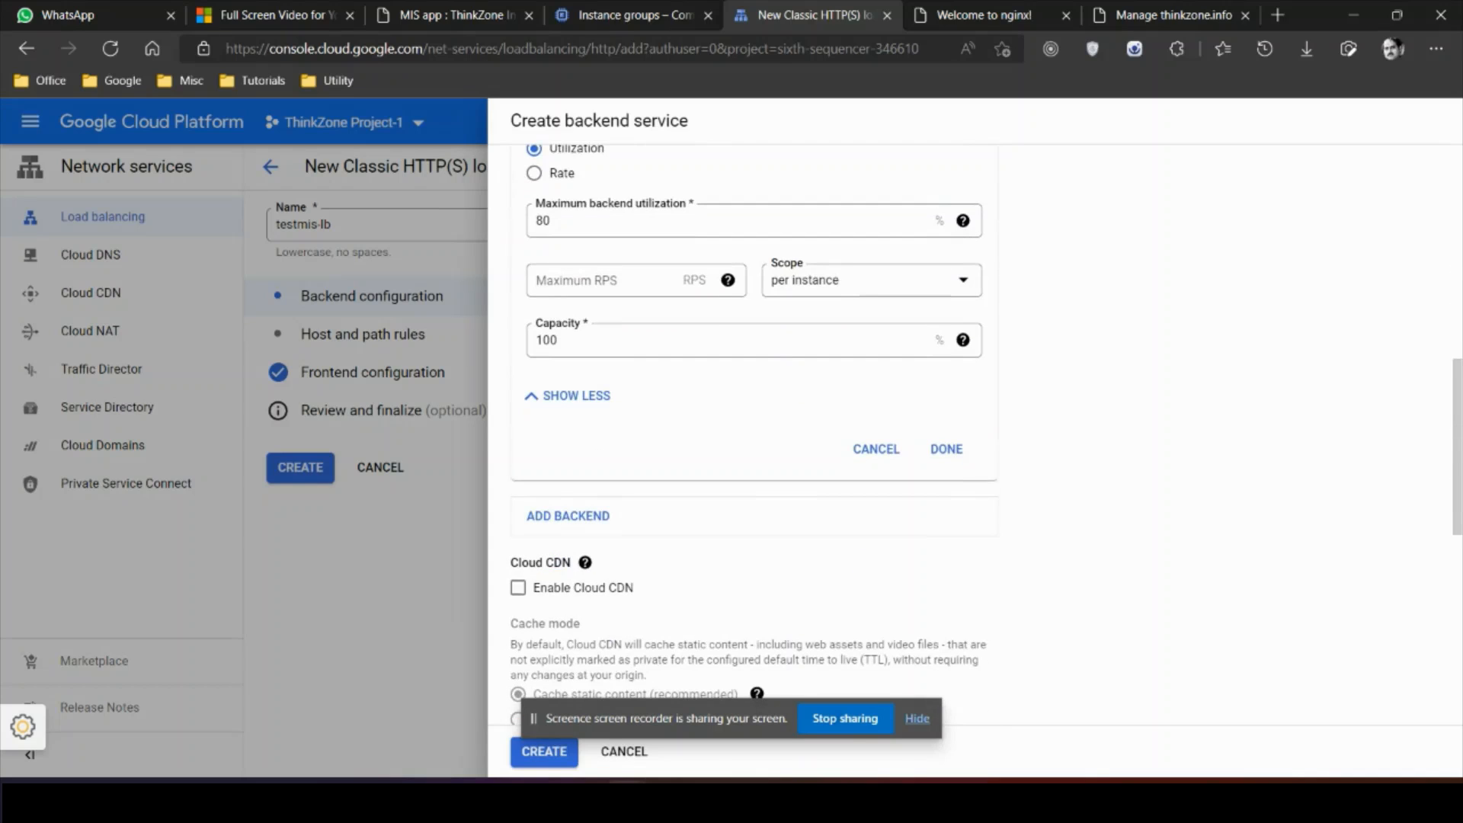
{"action": "scroll", "coordinate": [755, 457], "scroll_direction": "down", "scroll_amount": 3}
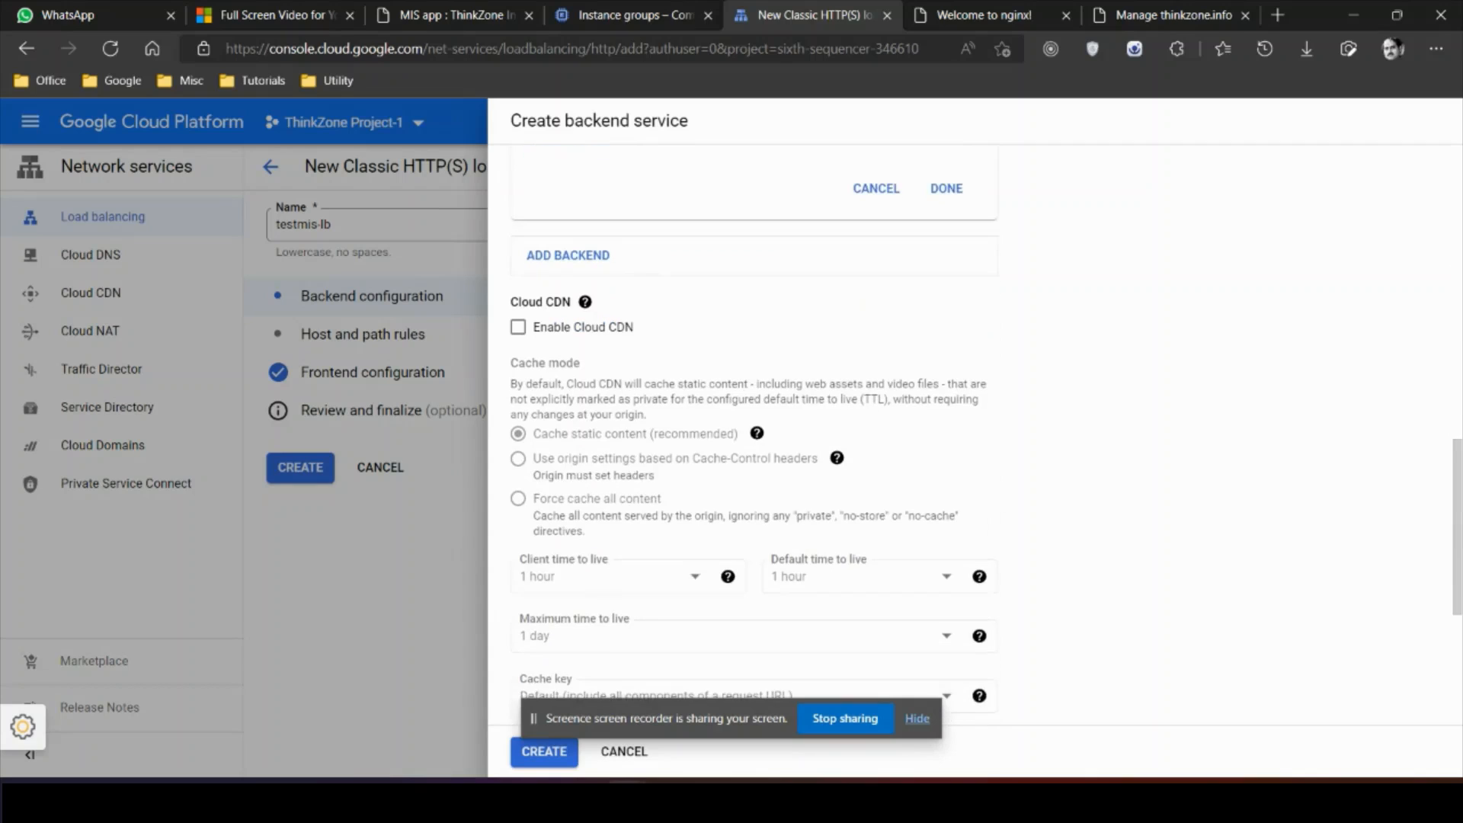
{"action": "scroll", "coordinate": [755, 457], "scroll_direction": "down", "scroll_amount": 3}
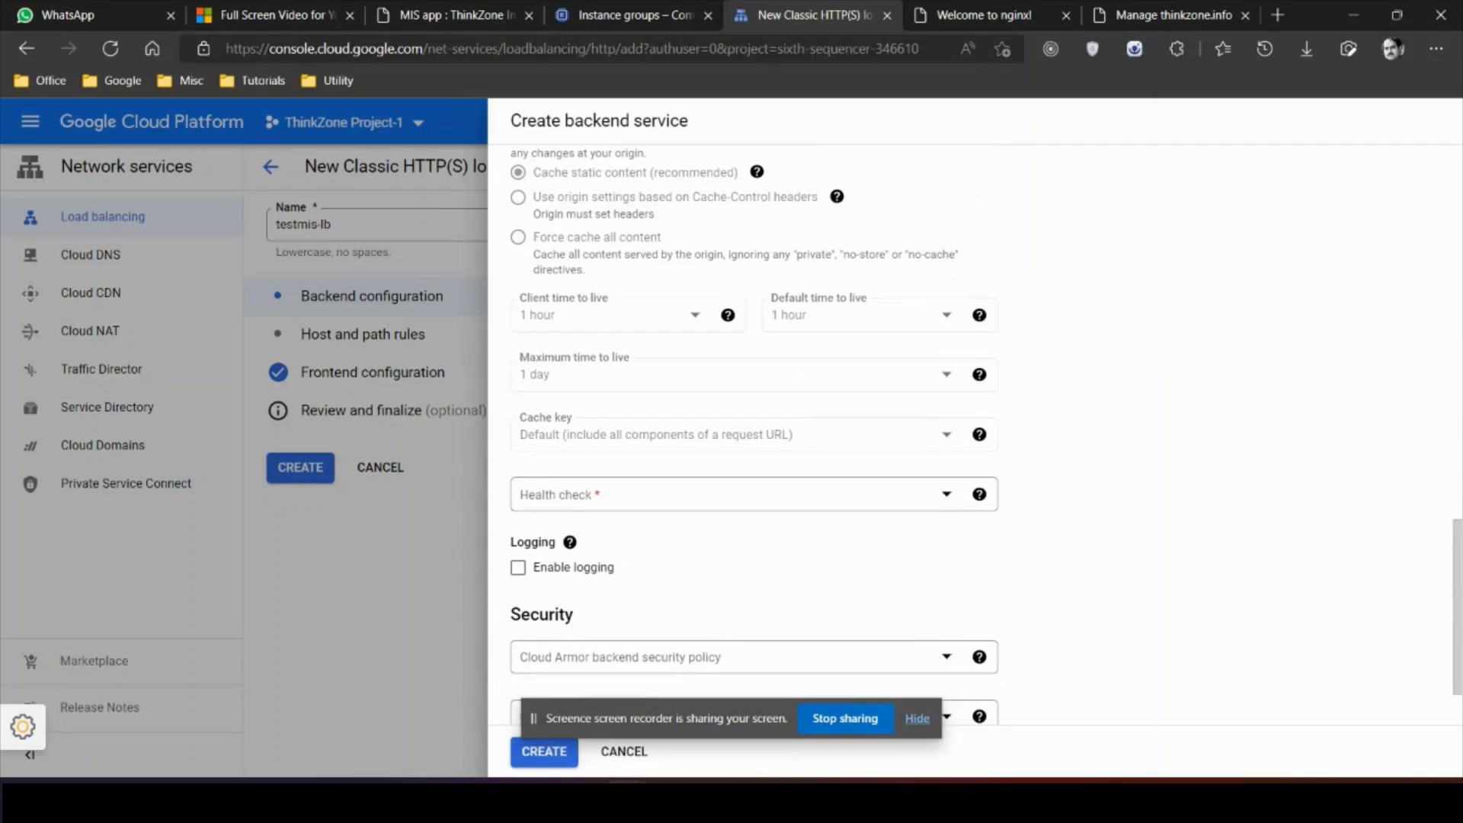
{"action": "left_click", "coordinate": [586, 494]}
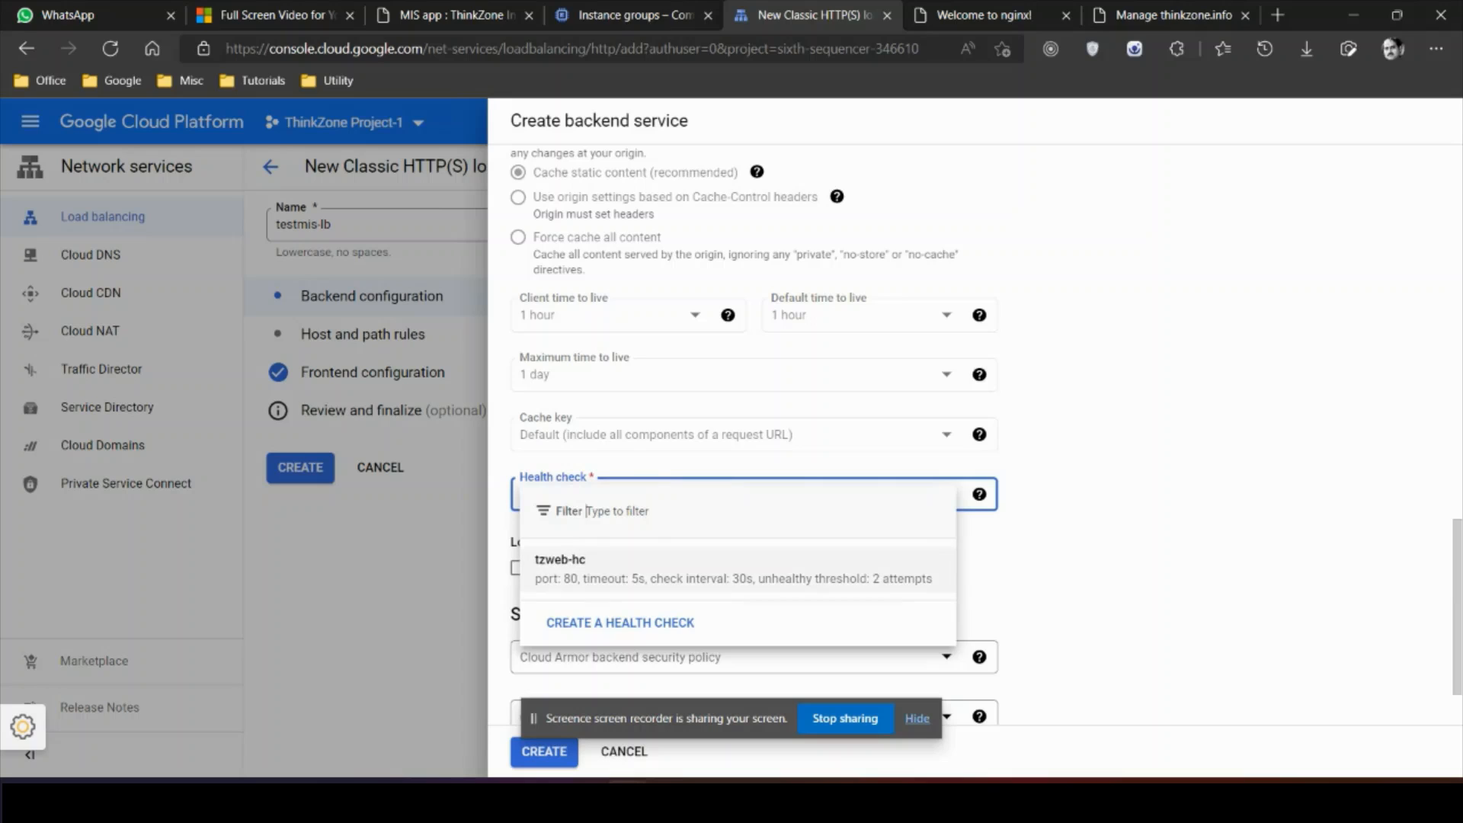
{"action": "left_click", "coordinate": [602, 570]}
{"action": "scroll", "coordinate": [983, 435], "scroll_direction": "down", "scroll_amount": 2}
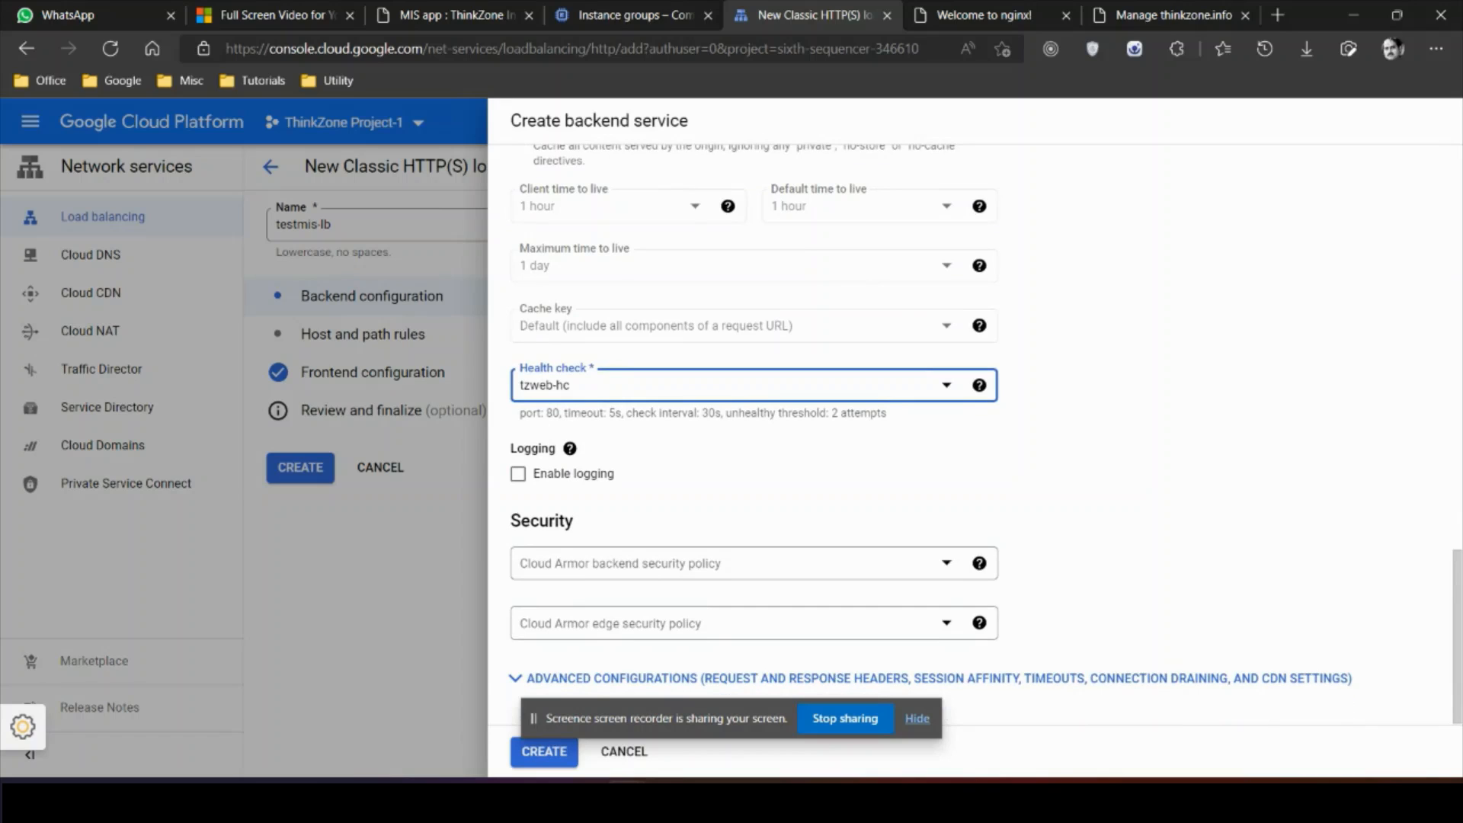
{"action": "left_click", "coordinate": [544, 751]}
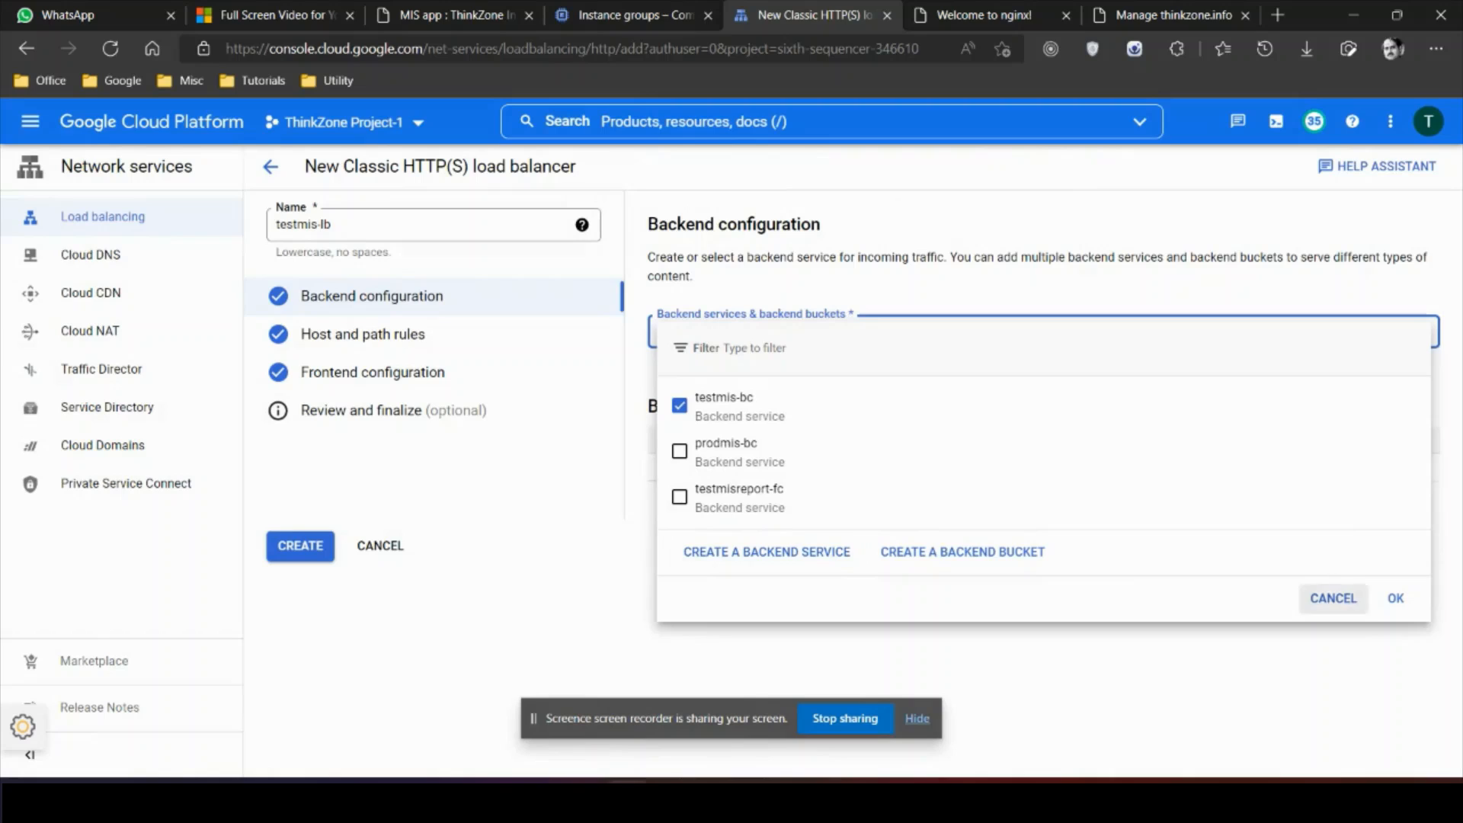
Step: Confirm testmis-bc as the load balancer's backend and move on past host and path rules
{"action": "left_click", "coordinate": [1395, 598]}
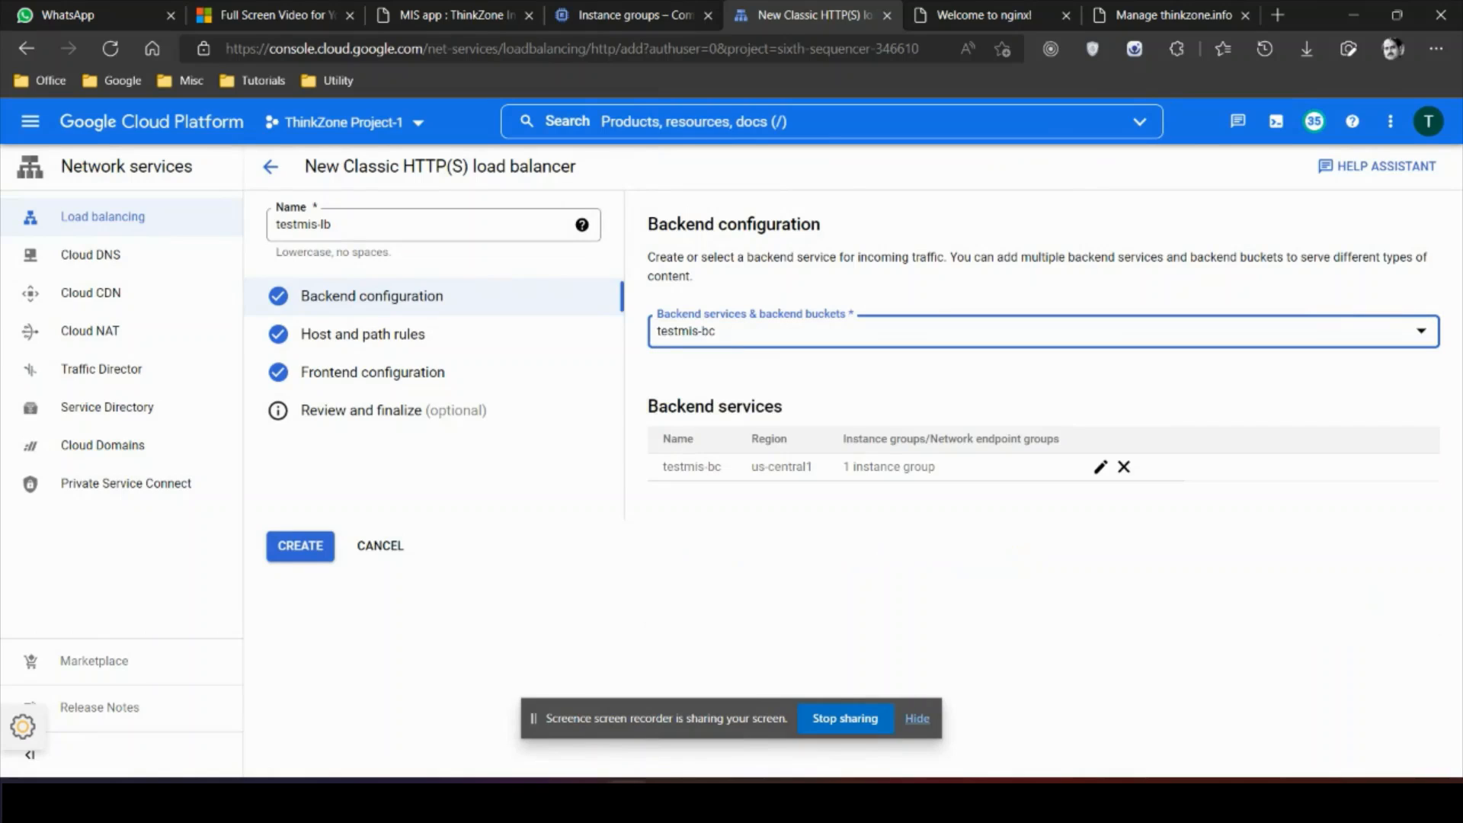
{"action": "left_click", "coordinate": [363, 334]}
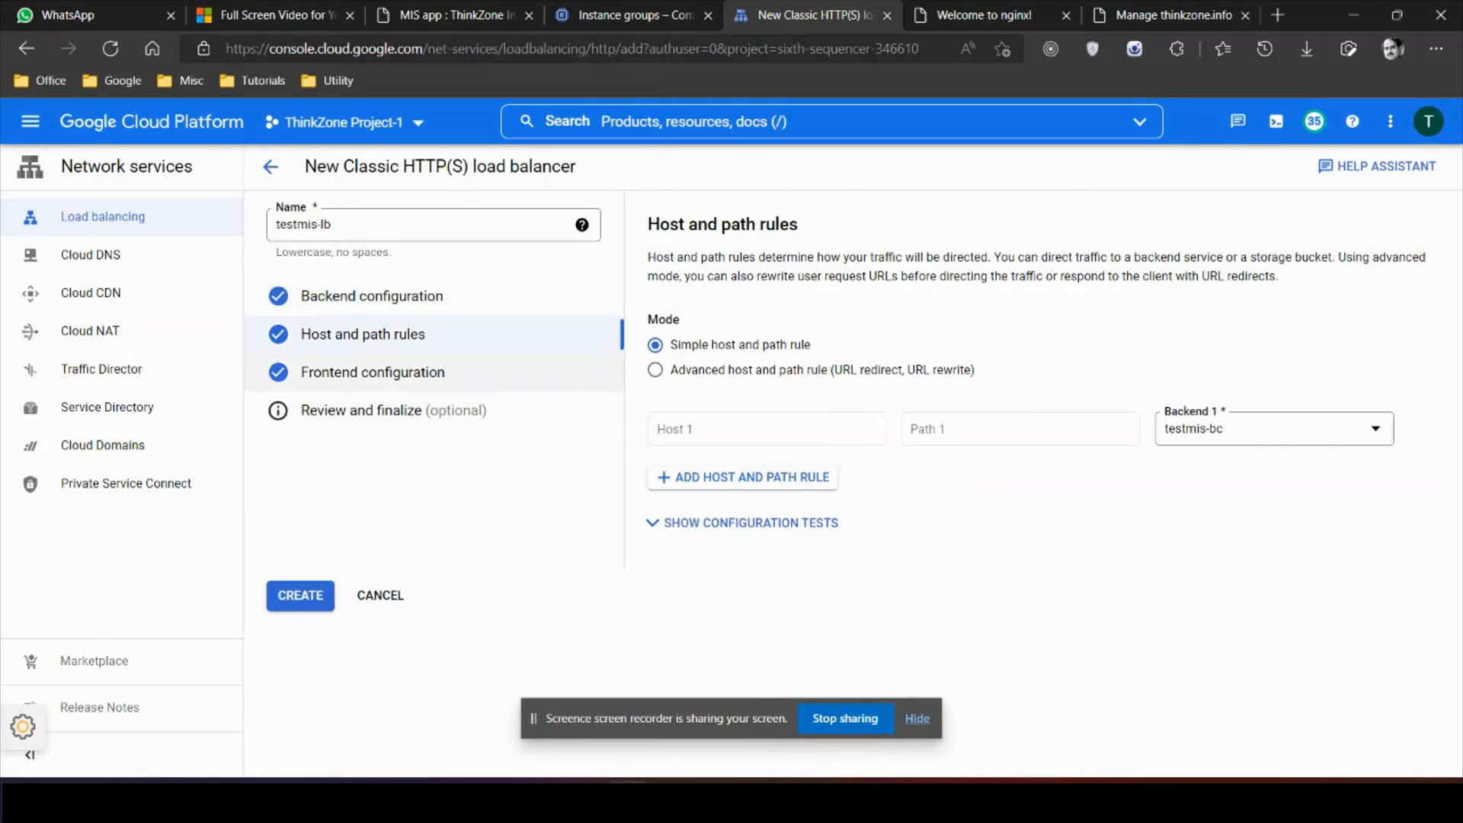
{"action": "left_click", "coordinate": [373, 373]}
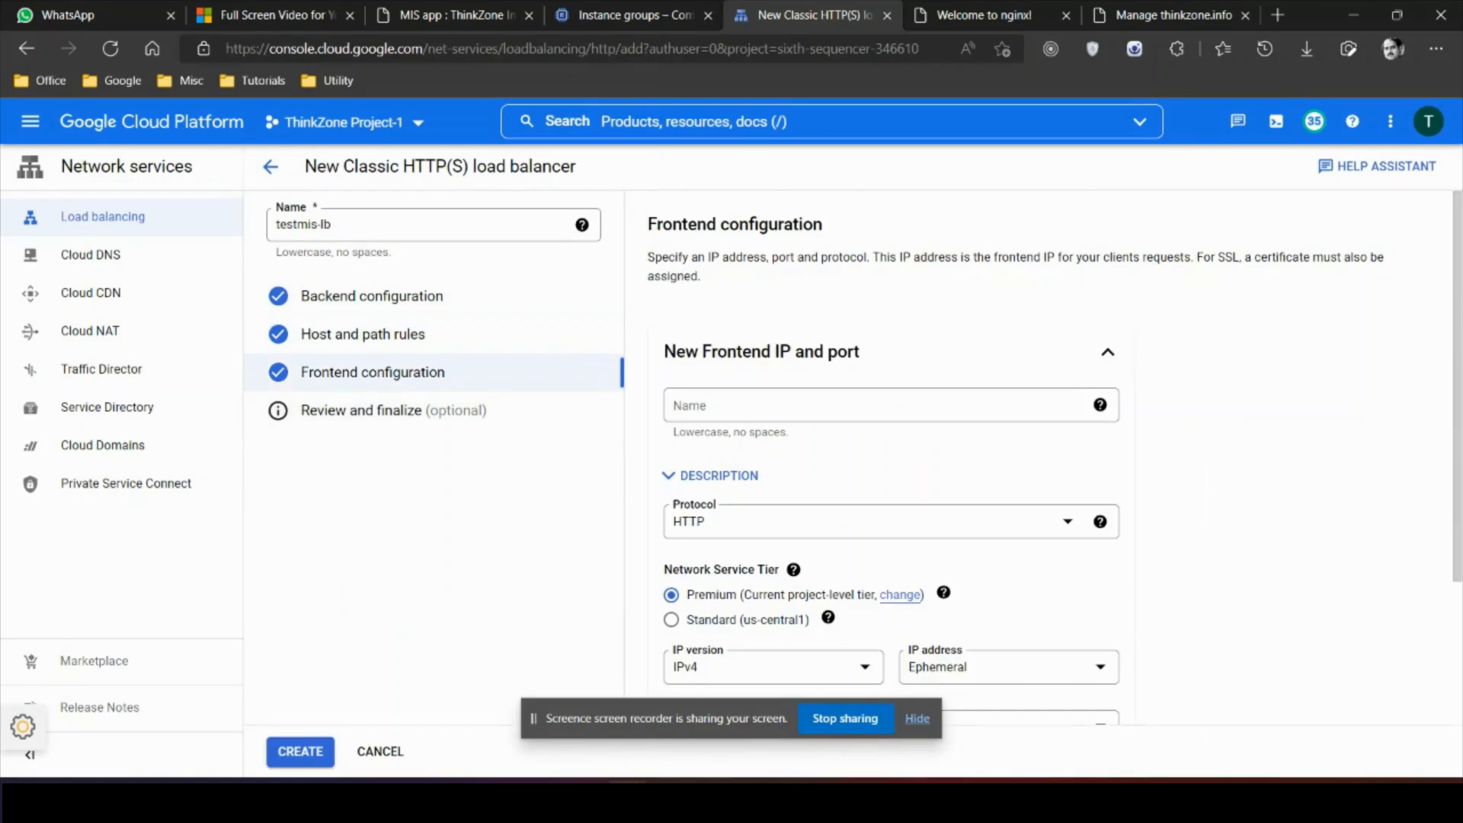
Step: Name the frontend testmis-fc and set its protocol to HTTPS on port 443
{"action": "left_click", "coordinate": [846, 405]}
{"action": "type", "text": "test"}
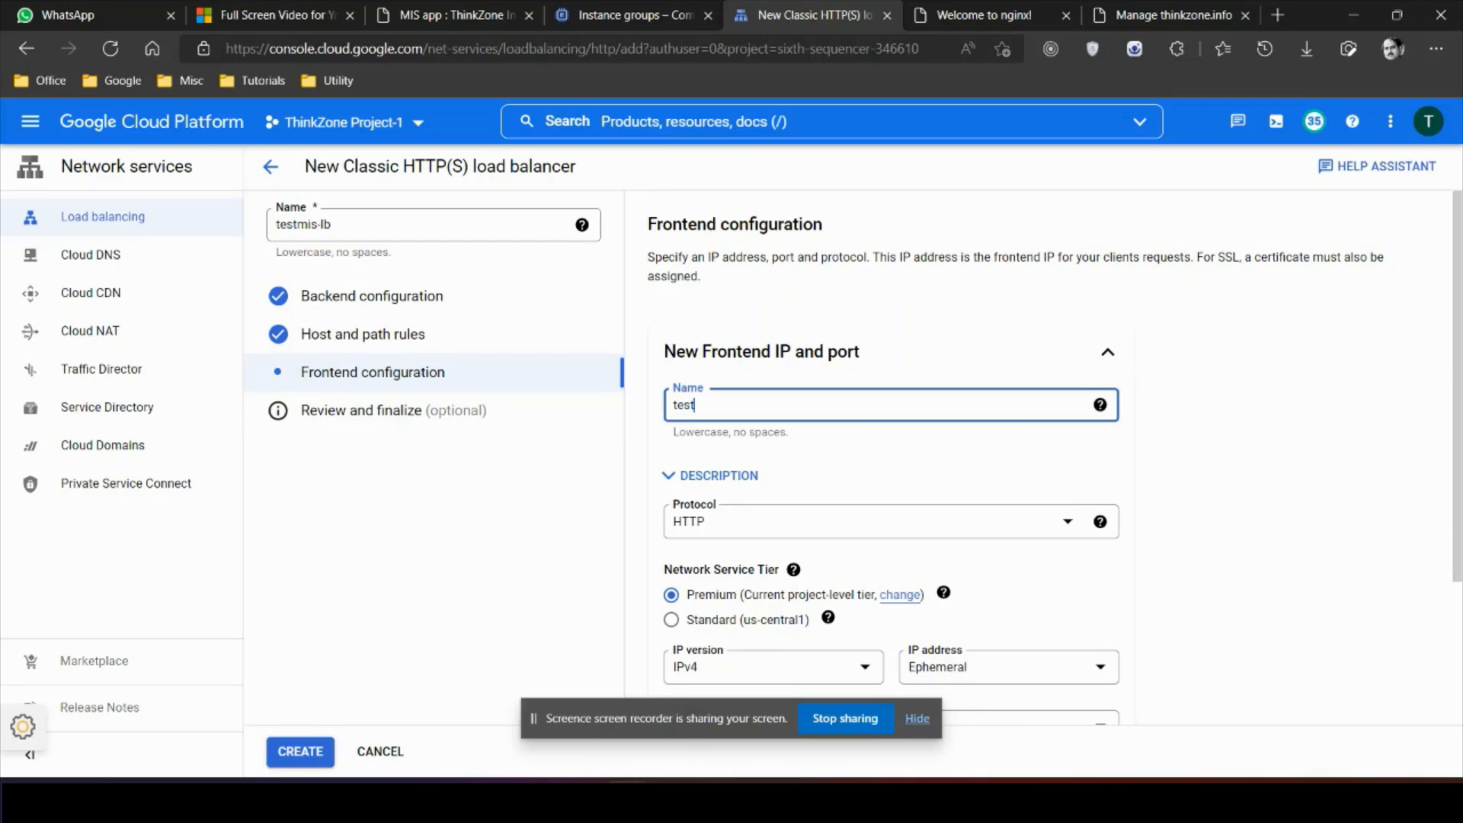
{"action": "type", "text": "mis-fc"}
{"action": "key", "text": "Tab"}
{"action": "left_click", "coordinate": [869, 522]}
{"action": "left_click", "coordinate": [793, 565]}
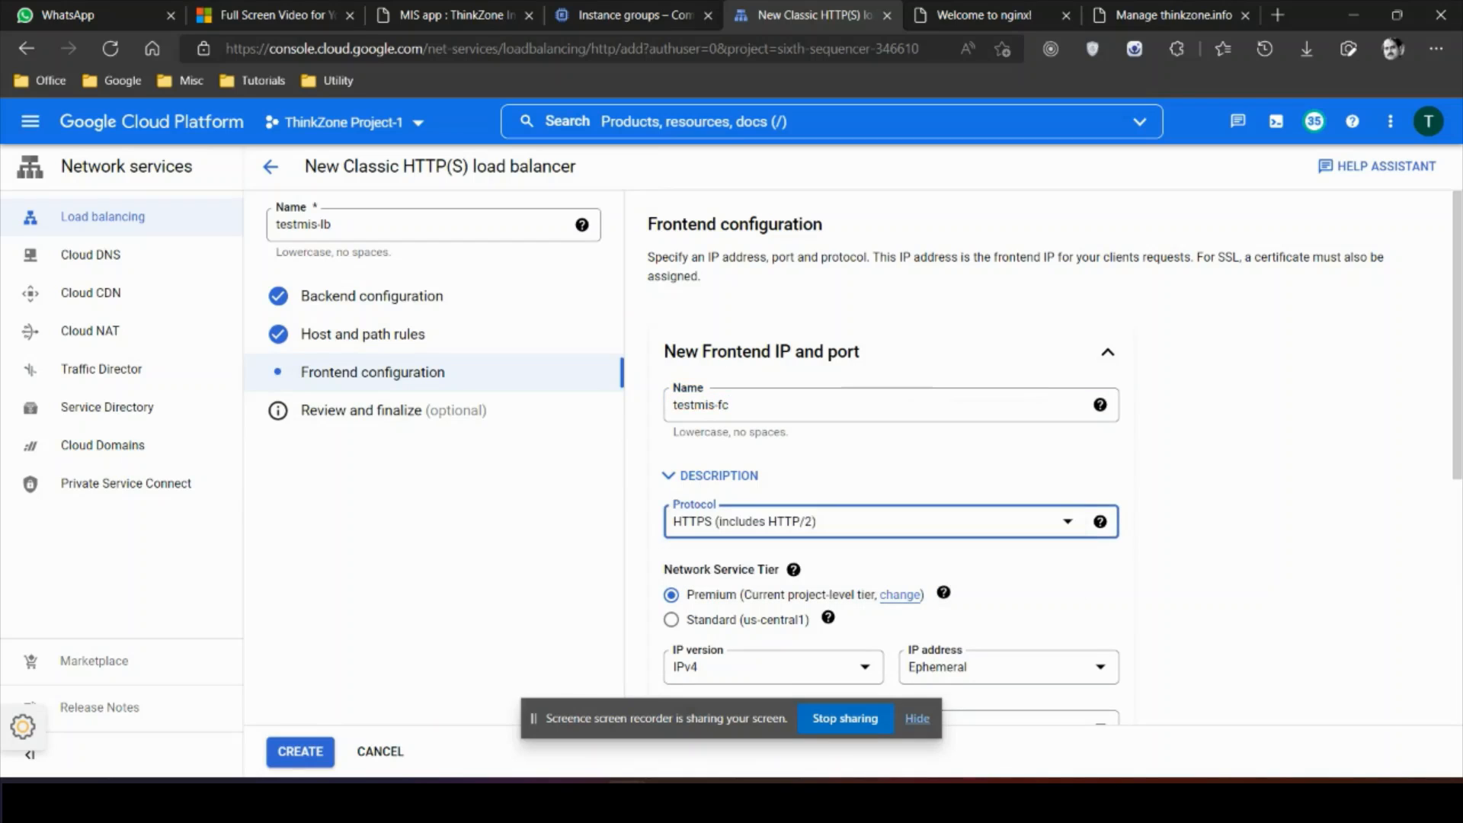
{"action": "left_click", "coordinate": [1250, 526]}
{"action": "scroll", "coordinate": [1250, 526], "scroll_direction": "down", "scroll_amount": 2}
{"action": "scroll", "coordinate": [1251, 526], "scroll_direction": "down", "scroll_amount": 2}
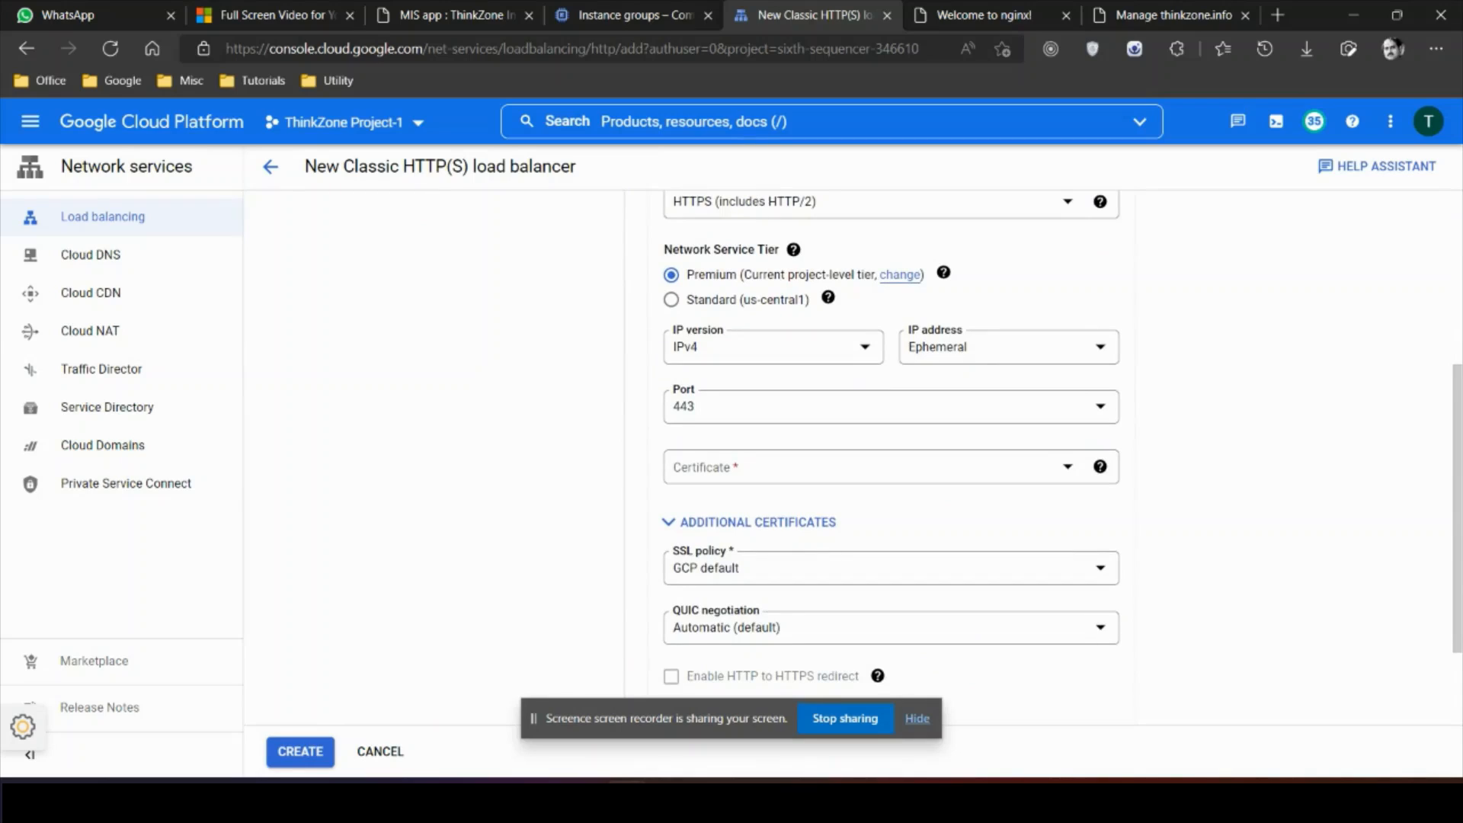
{"action": "left_click", "coordinate": [869, 466]}
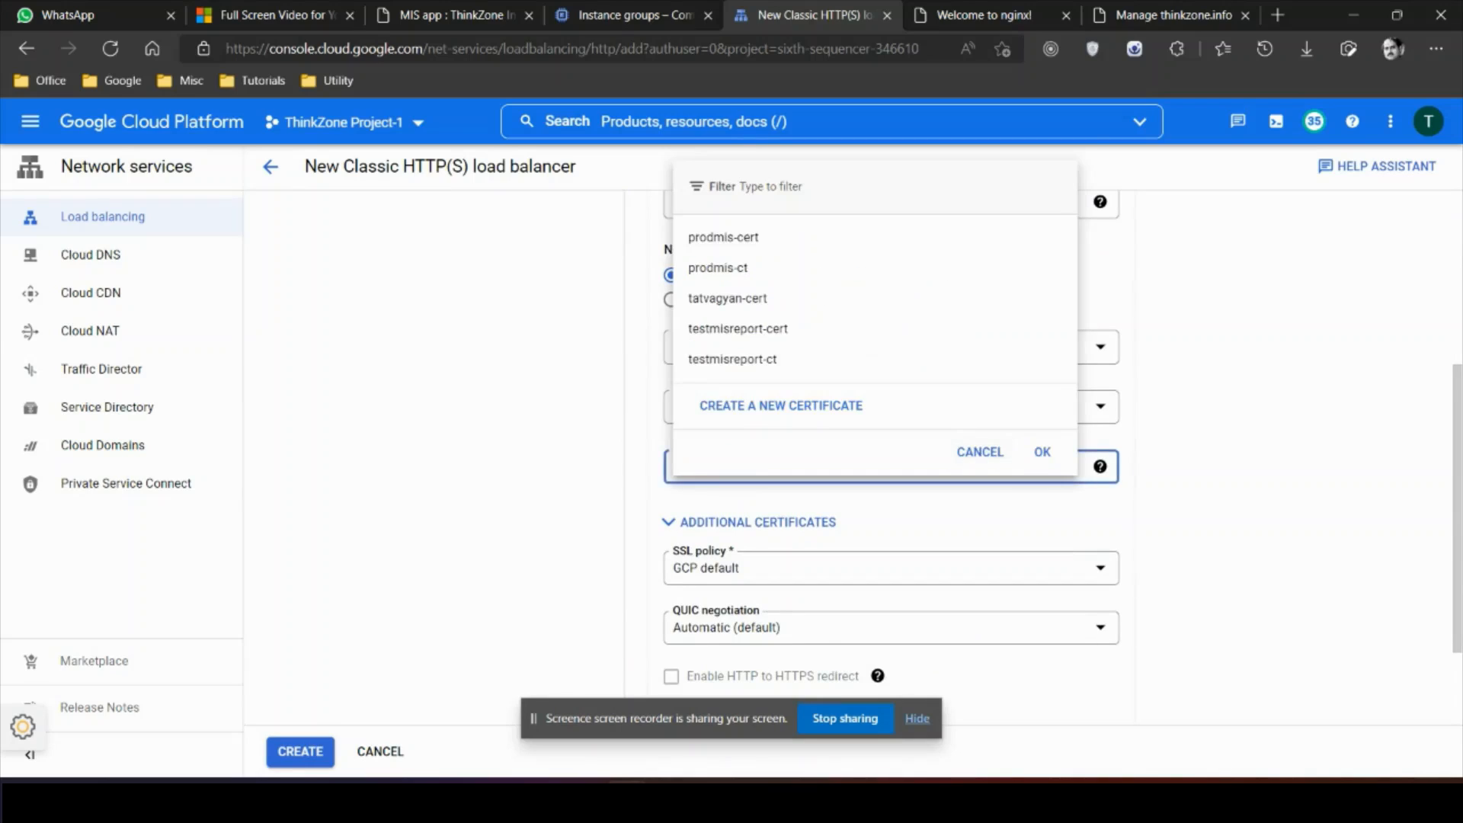
Step: Create Google-managed certificate testmis-cert for the domain thinkzone.info
{"action": "left_click", "coordinate": [781, 406]}
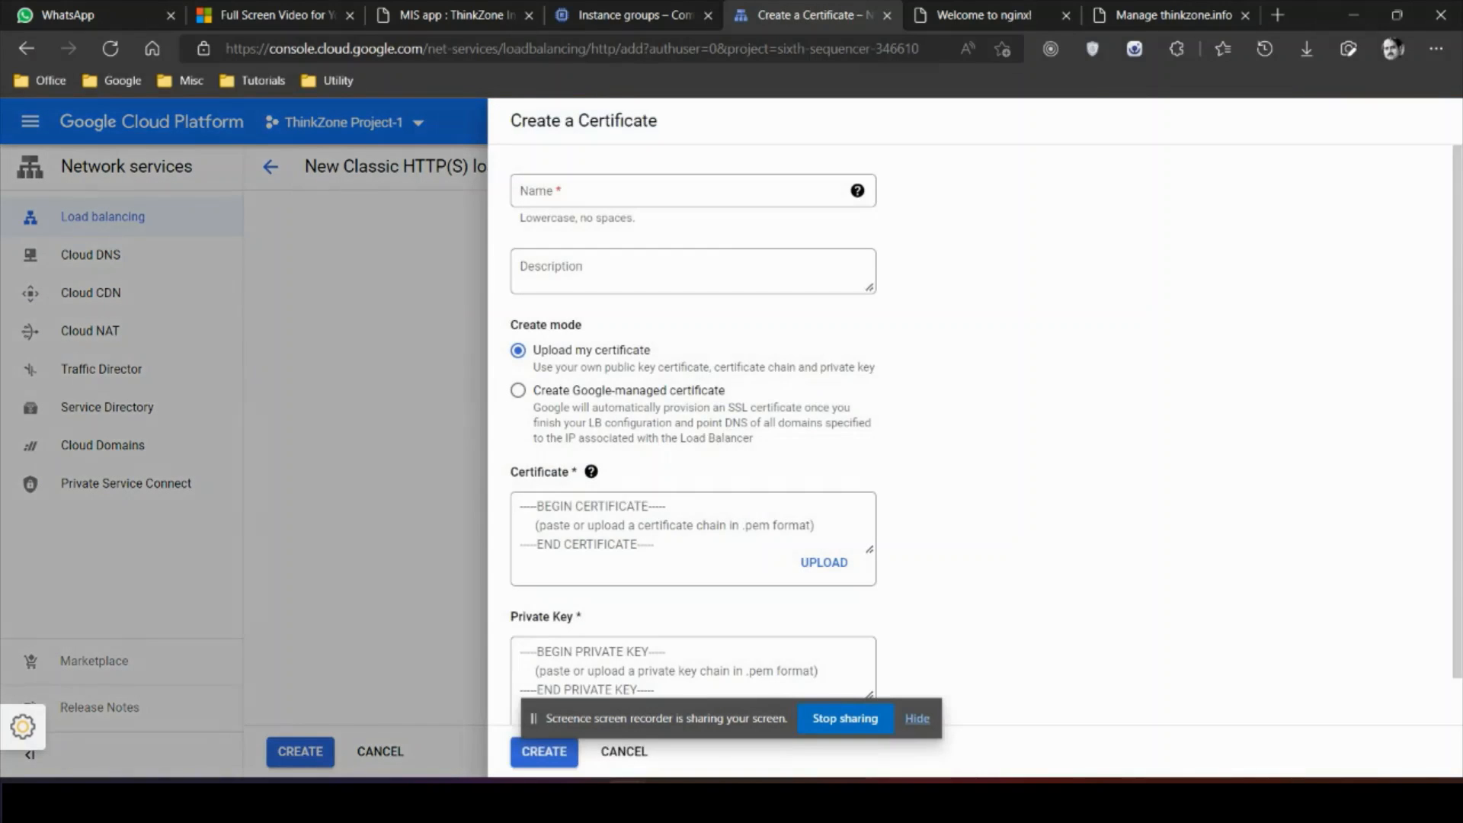
{"action": "left_click", "coordinate": [678, 192]}
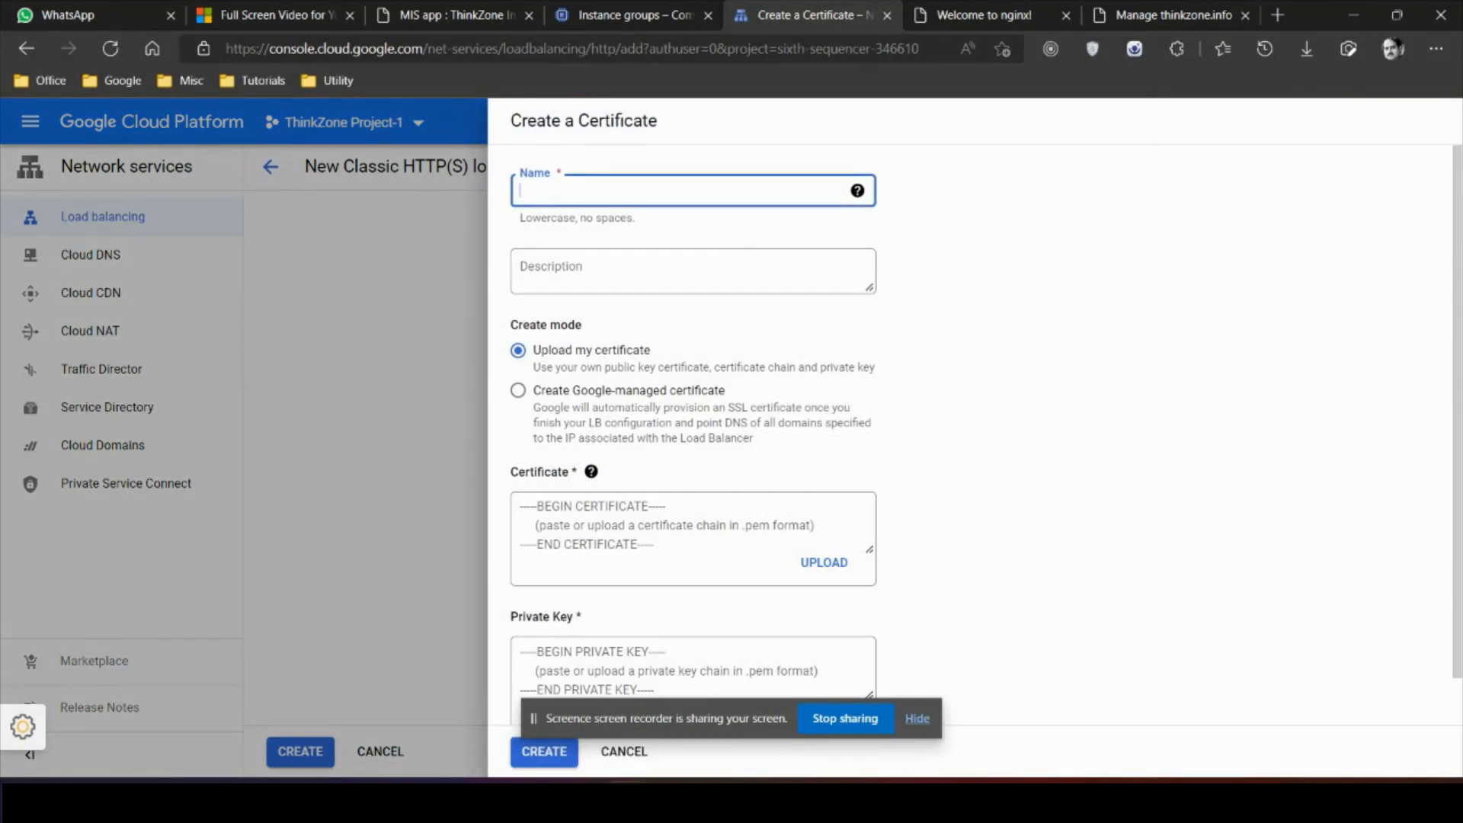
{"action": "type", "text": "testmis-cert"}
{"action": "left_click", "coordinate": [518, 390]}
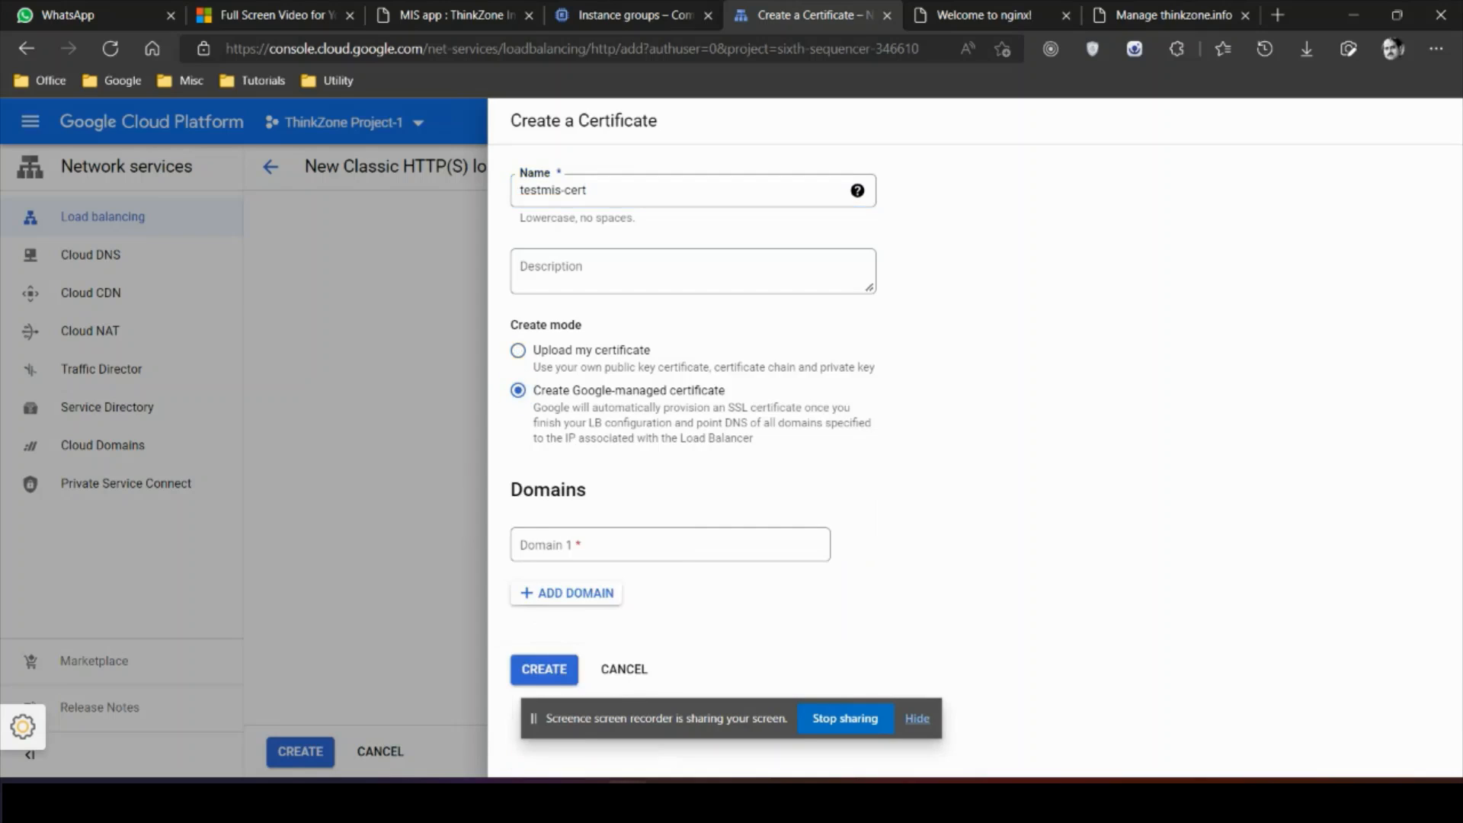
{"action": "left_click", "coordinate": [610, 545]}
{"action": "type", "text": "thi"}
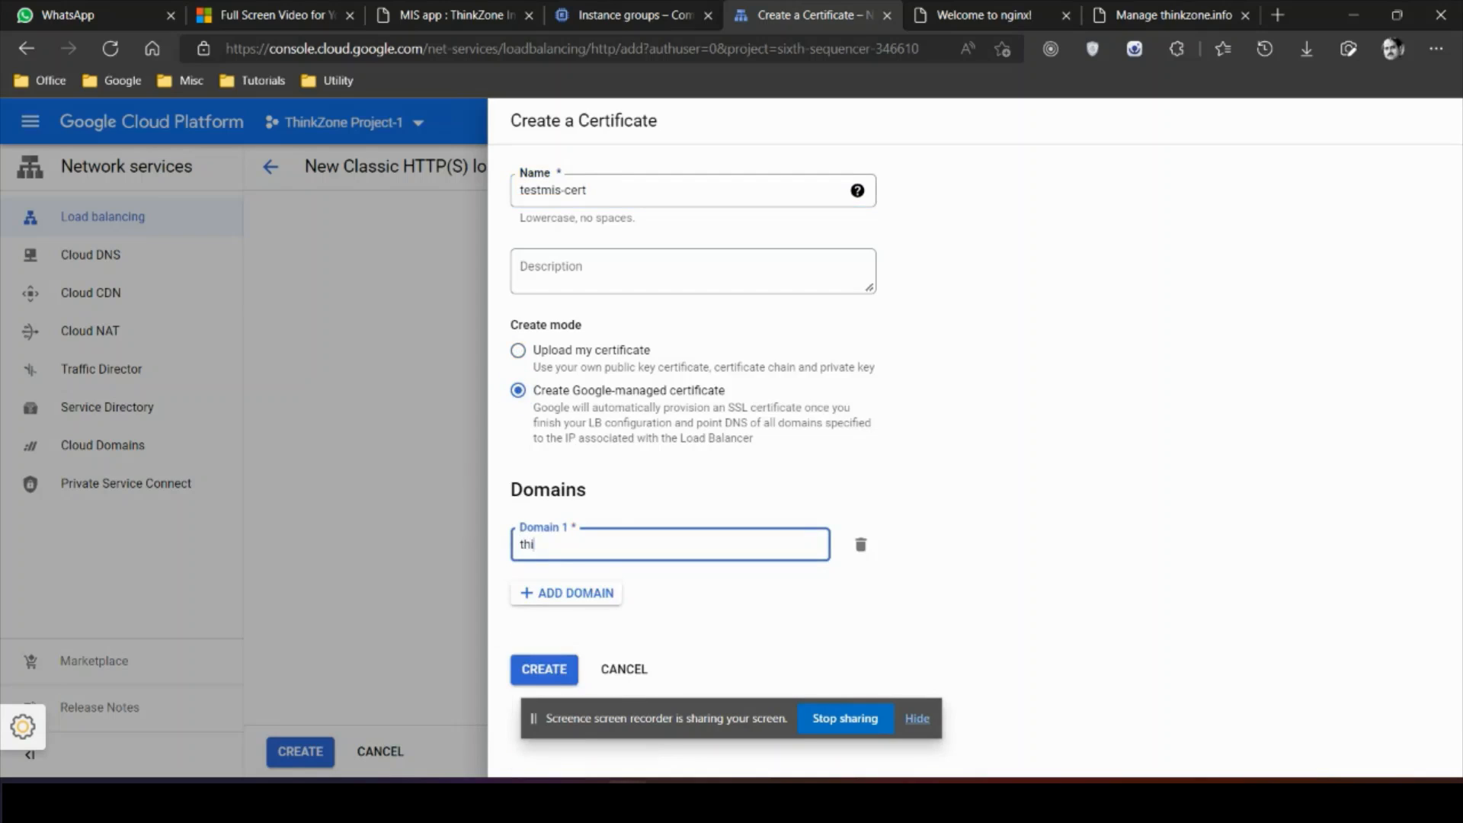
{"action": "type", "text": "nkzone.info"}
{"action": "key", "text": "Return"}
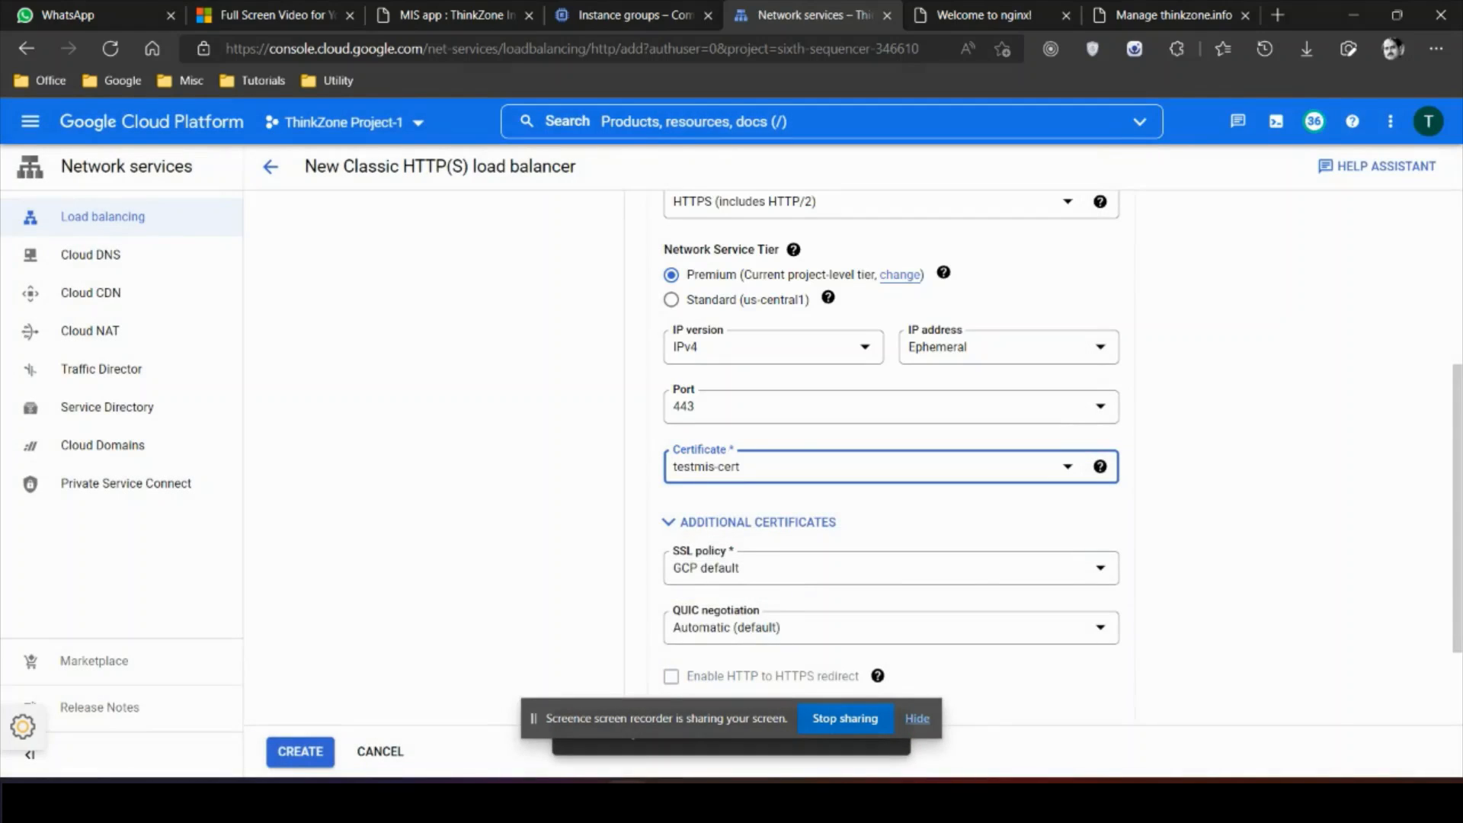
Step: Reserve a new static IP address named testmis-ip for the frontend
{"action": "scroll", "coordinate": [890, 427], "scroll_direction": "up", "scroll_amount": 1}
{"action": "left_click", "coordinate": [1009, 427]}
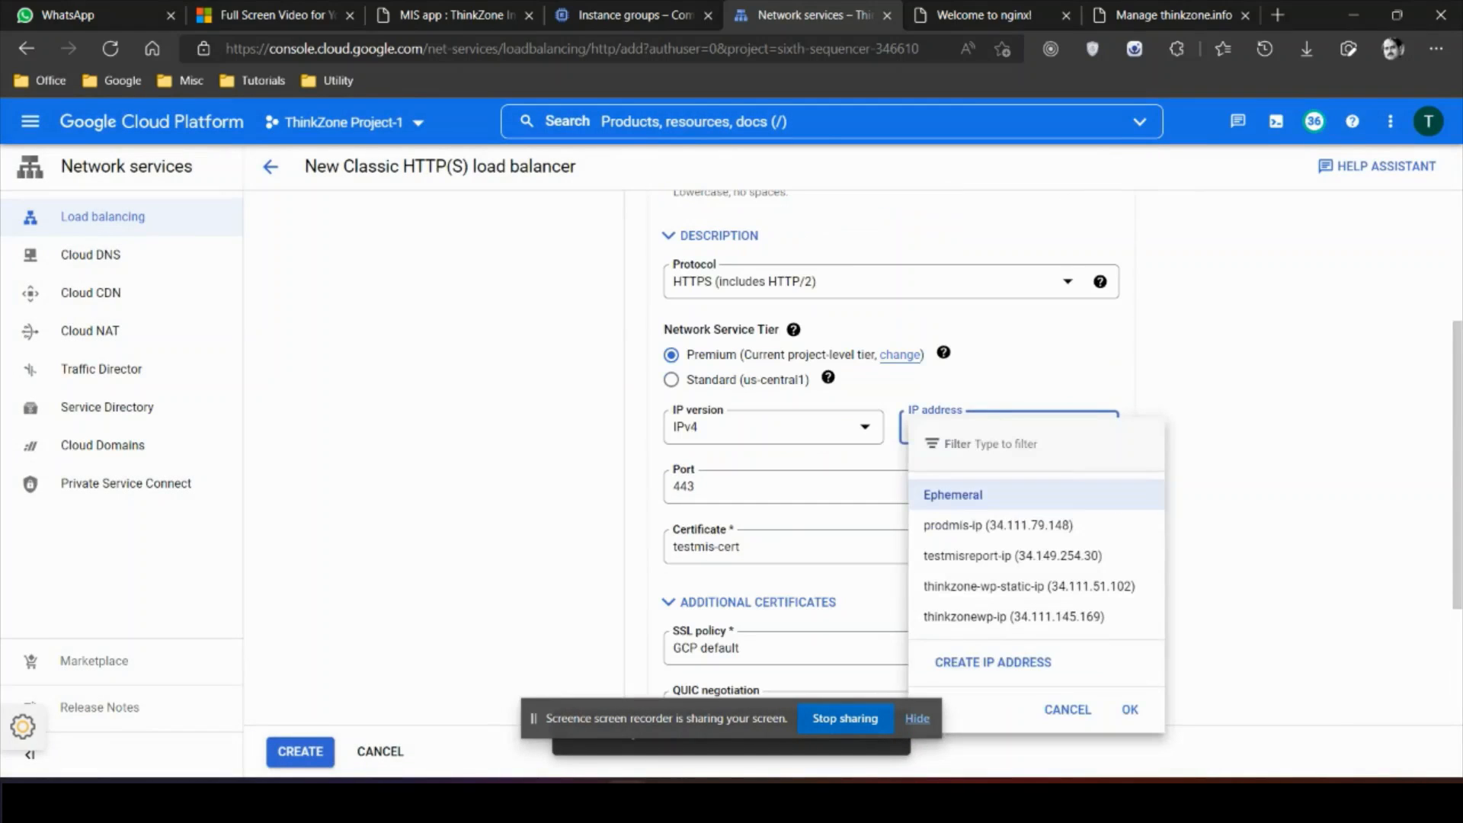
{"action": "left_click", "coordinate": [993, 662]}
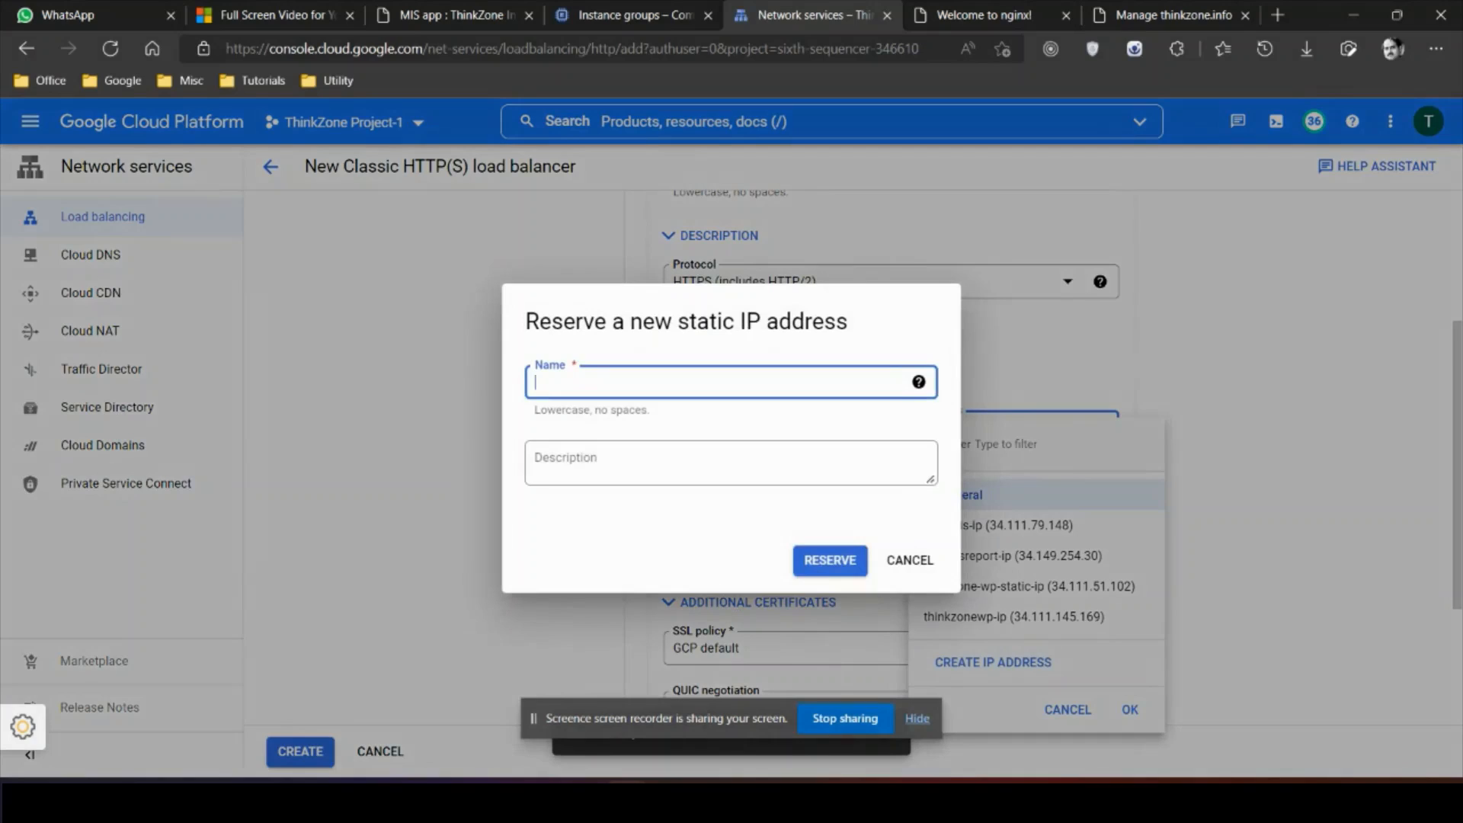
{"action": "type", "text": "testmis-ip"}
{"action": "key", "text": "Return"}
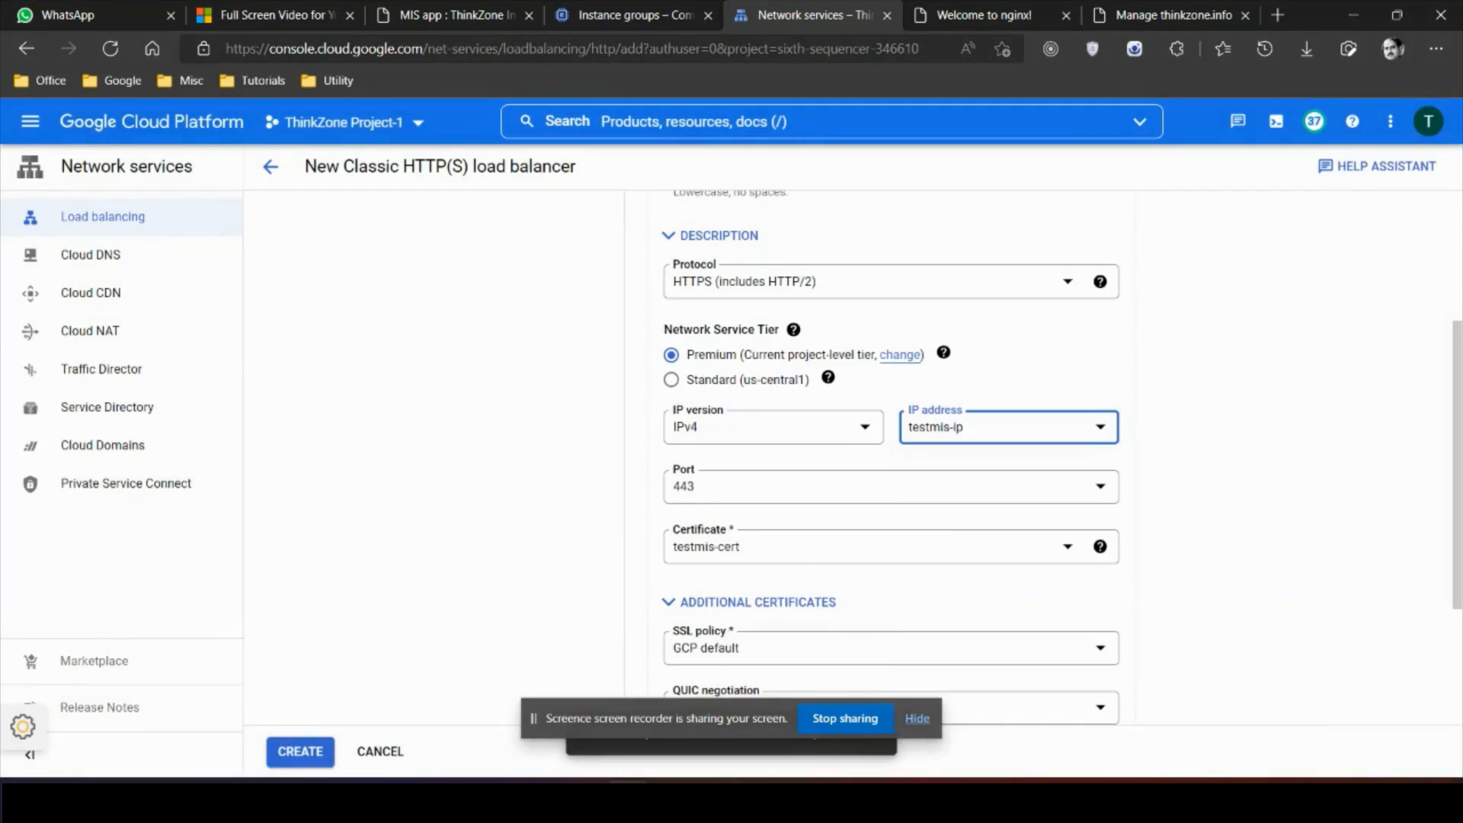
Step: Enable HTTP-to-HTTPS redirect and finish the frontend entry
{"action": "scroll", "coordinate": [890, 457], "scroll_direction": "down", "scroll_amount": 3}
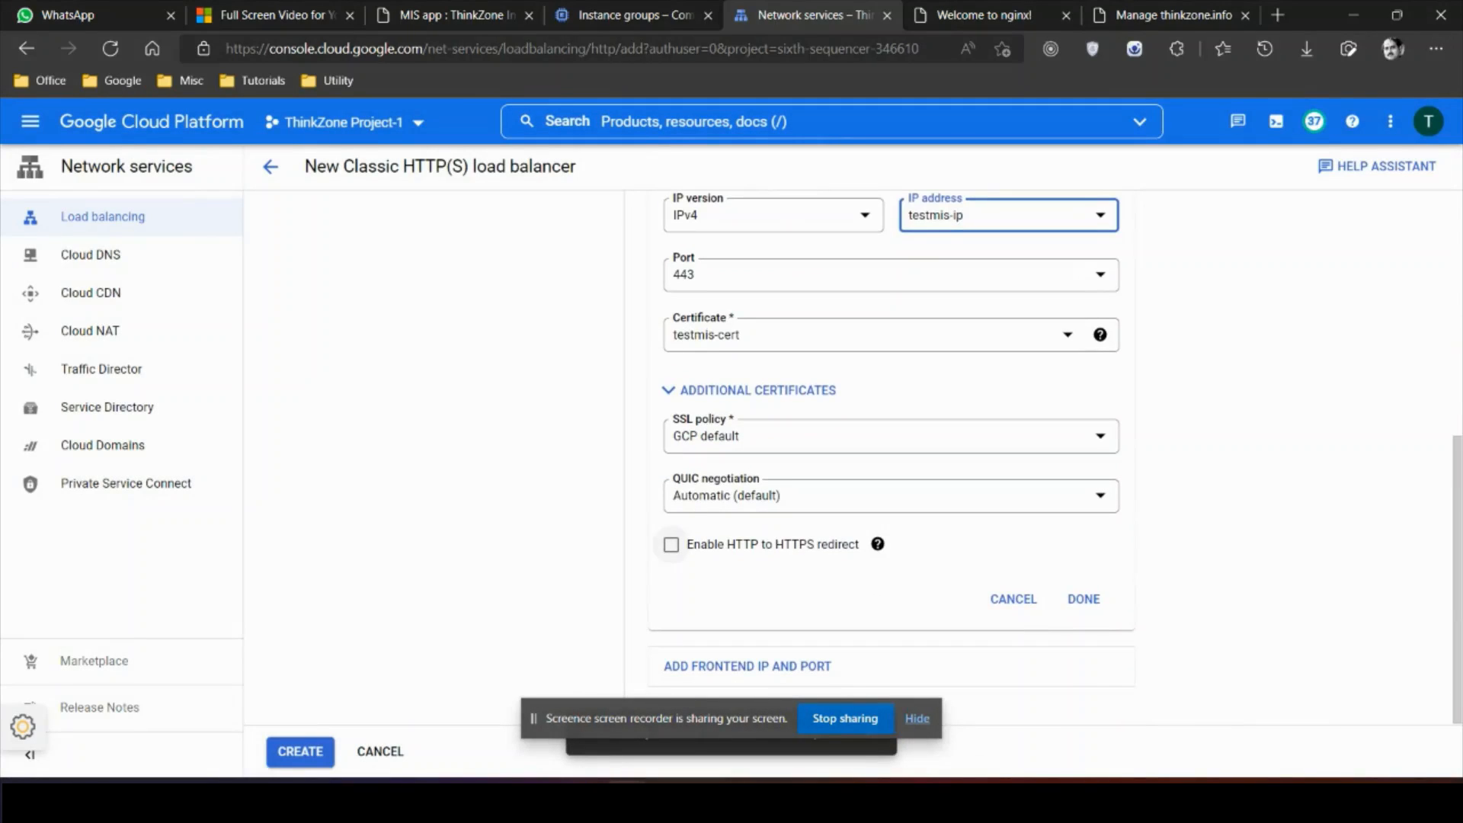
{"action": "left_click", "coordinate": [671, 544]}
{"action": "left_click", "coordinate": [1083, 599]}
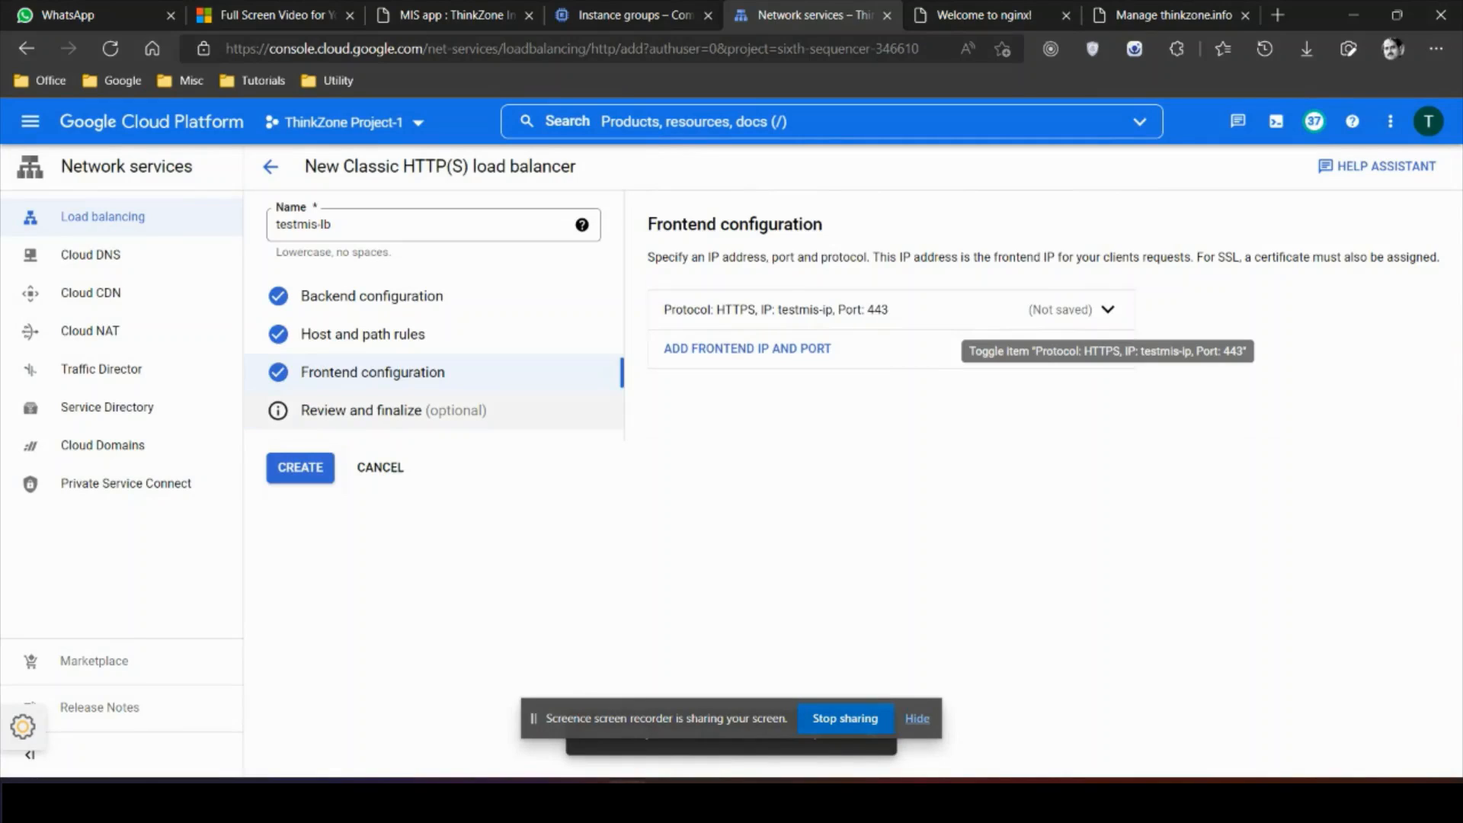
Step: Review the testmis-lb summary and create the load balancer
{"action": "left_click", "coordinate": [366, 410]}
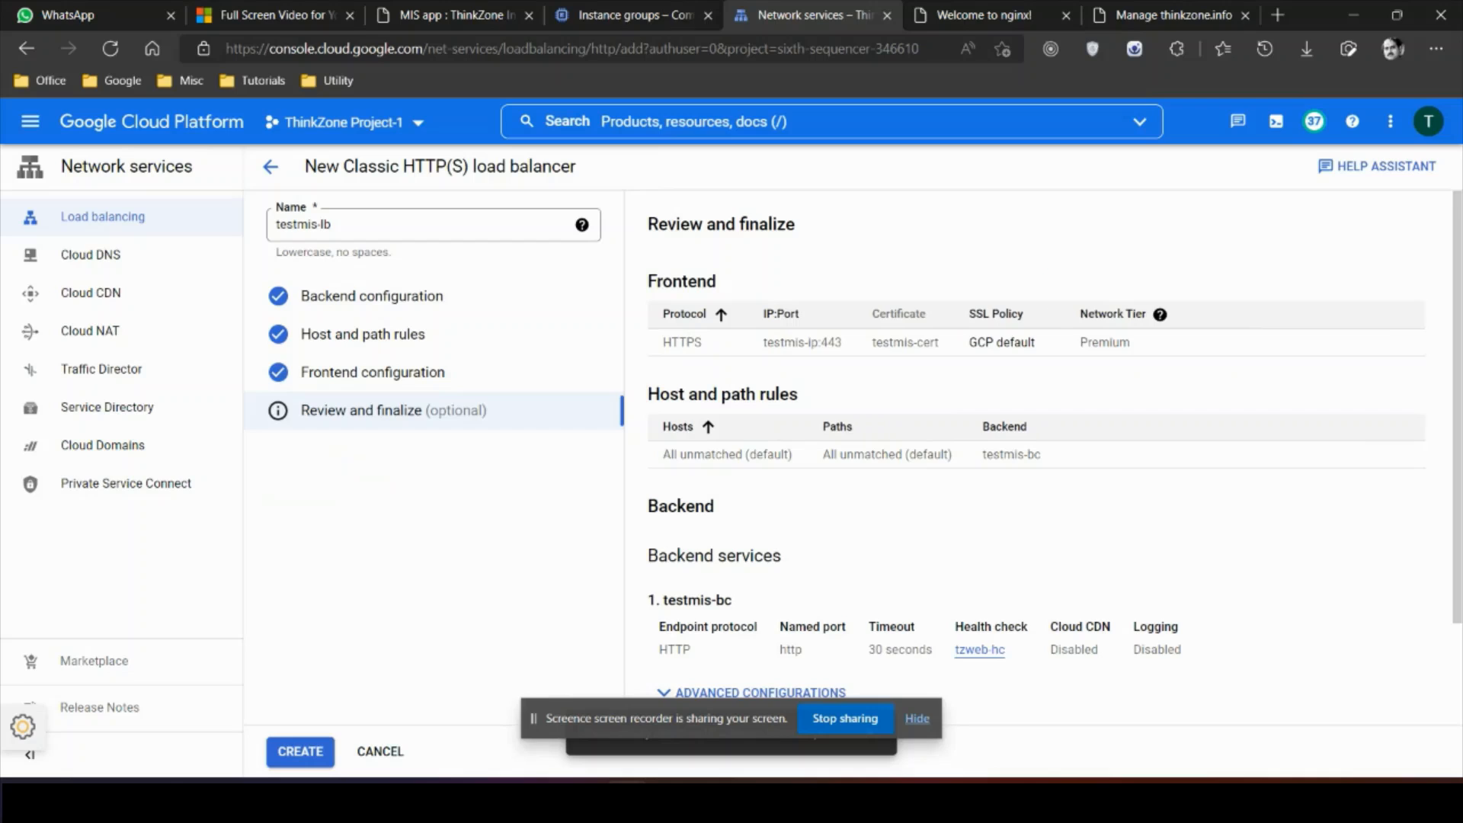
{"action": "scroll", "coordinate": [839, 457], "scroll_direction": "down", "scroll_amount": 2}
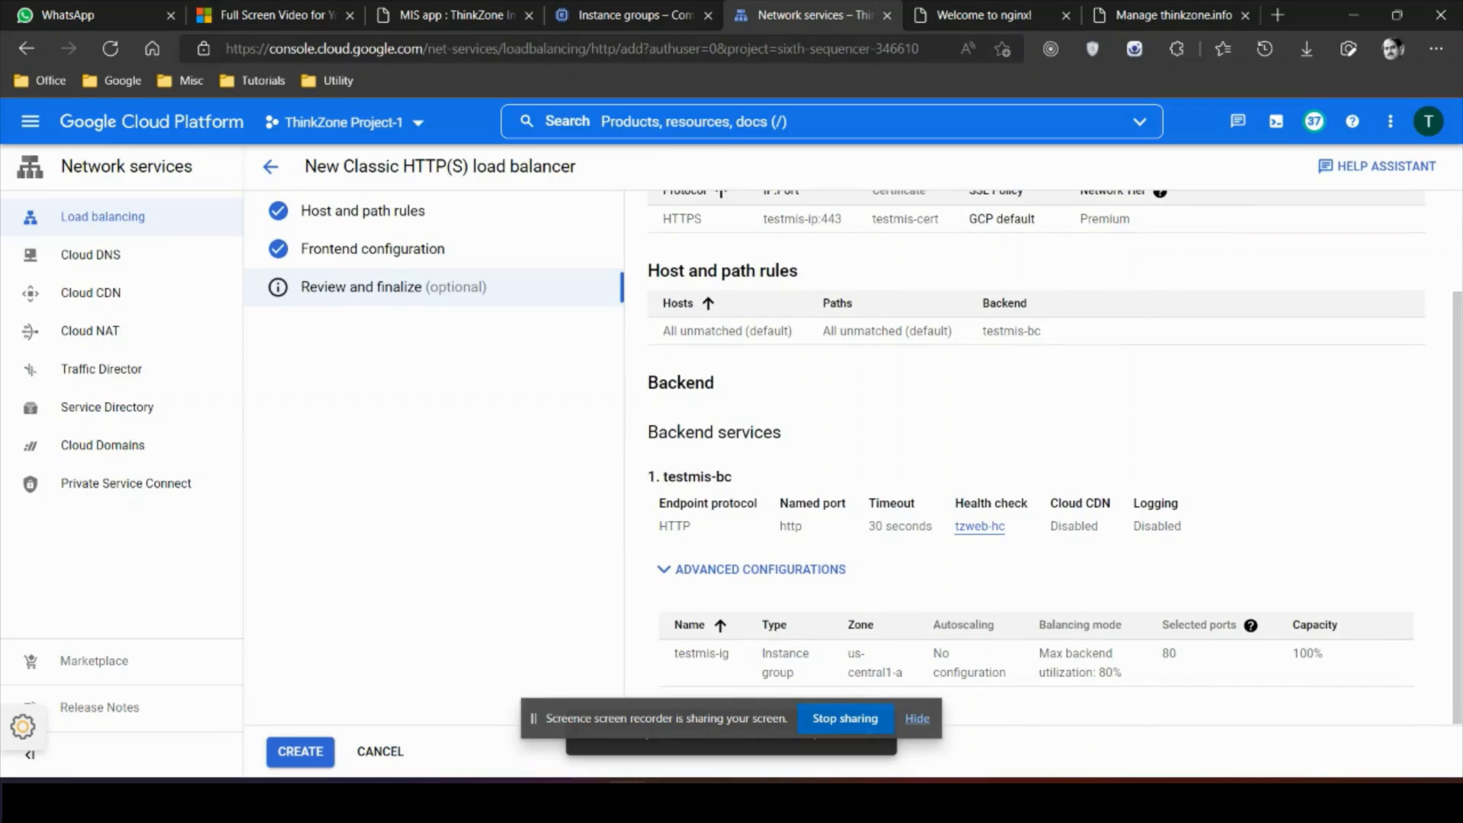
{"action": "left_click", "coordinate": [300, 752]}
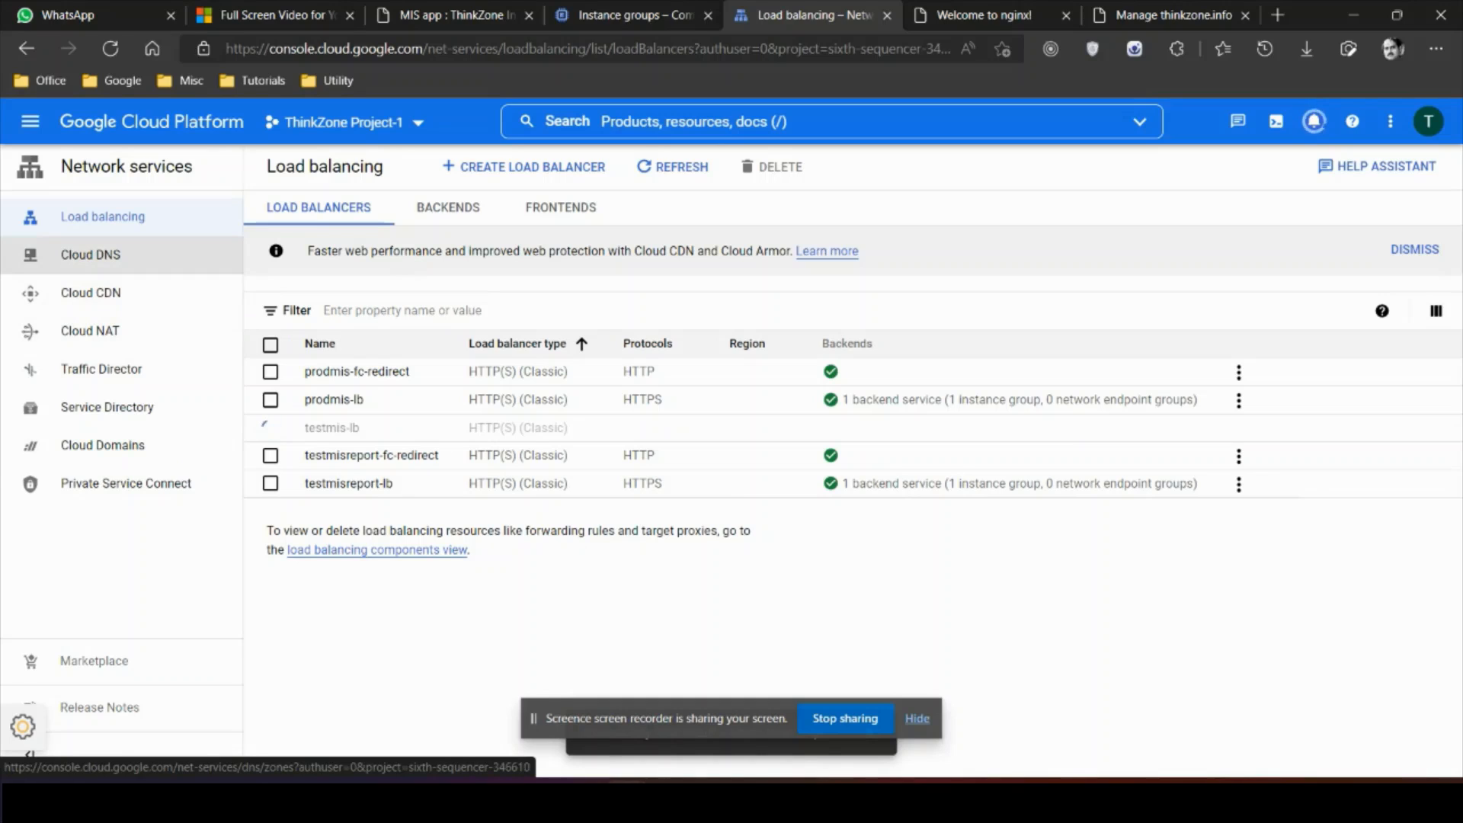
Step: Create public Cloud DNS zone testmis-zn for DNS name thinkzone.info
{"action": "left_click", "coordinate": [91, 254]}
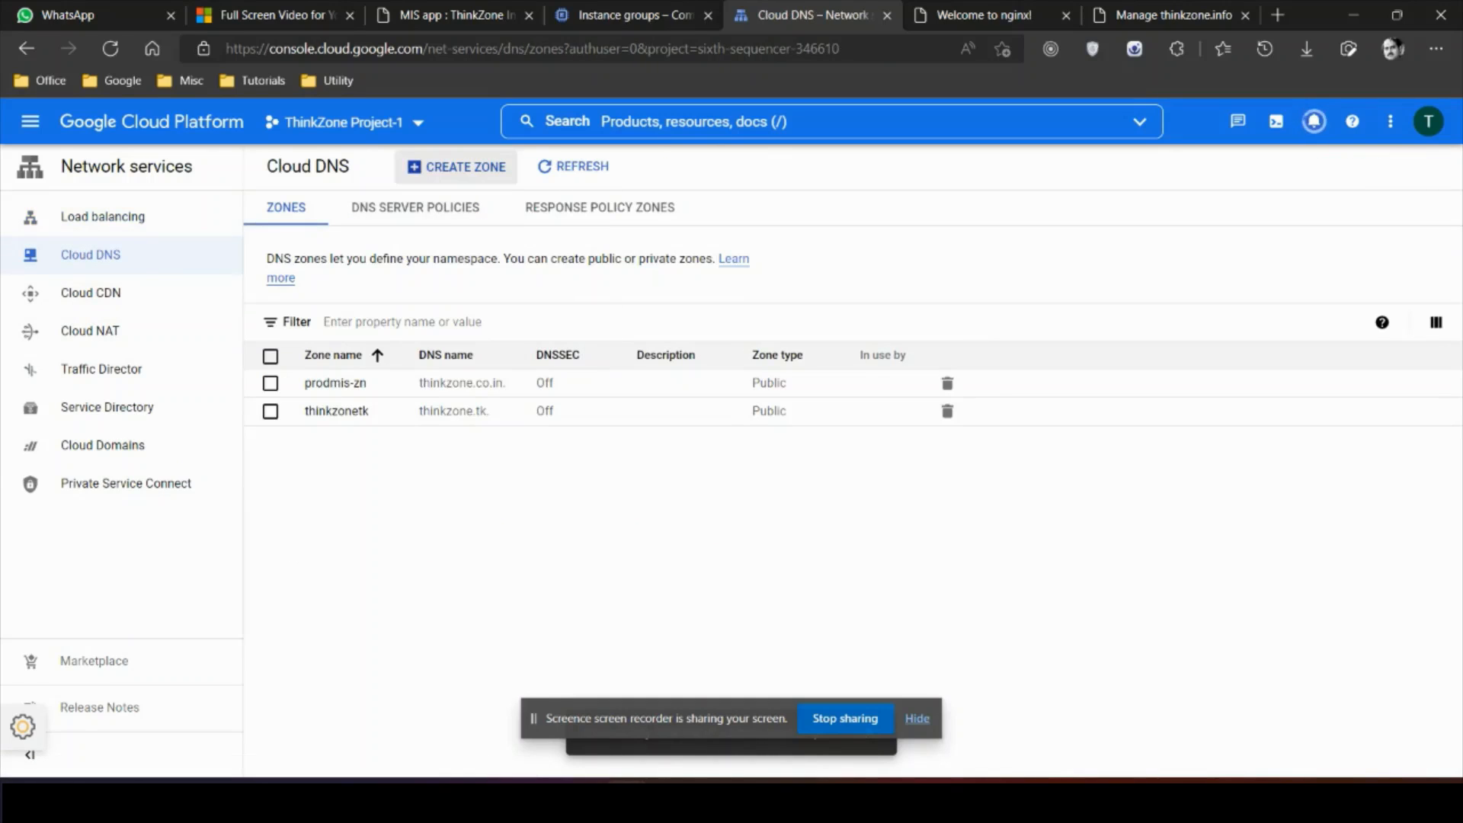
{"action": "left_click", "coordinate": [457, 166]}
{"action": "left_click", "coordinate": [457, 429]}
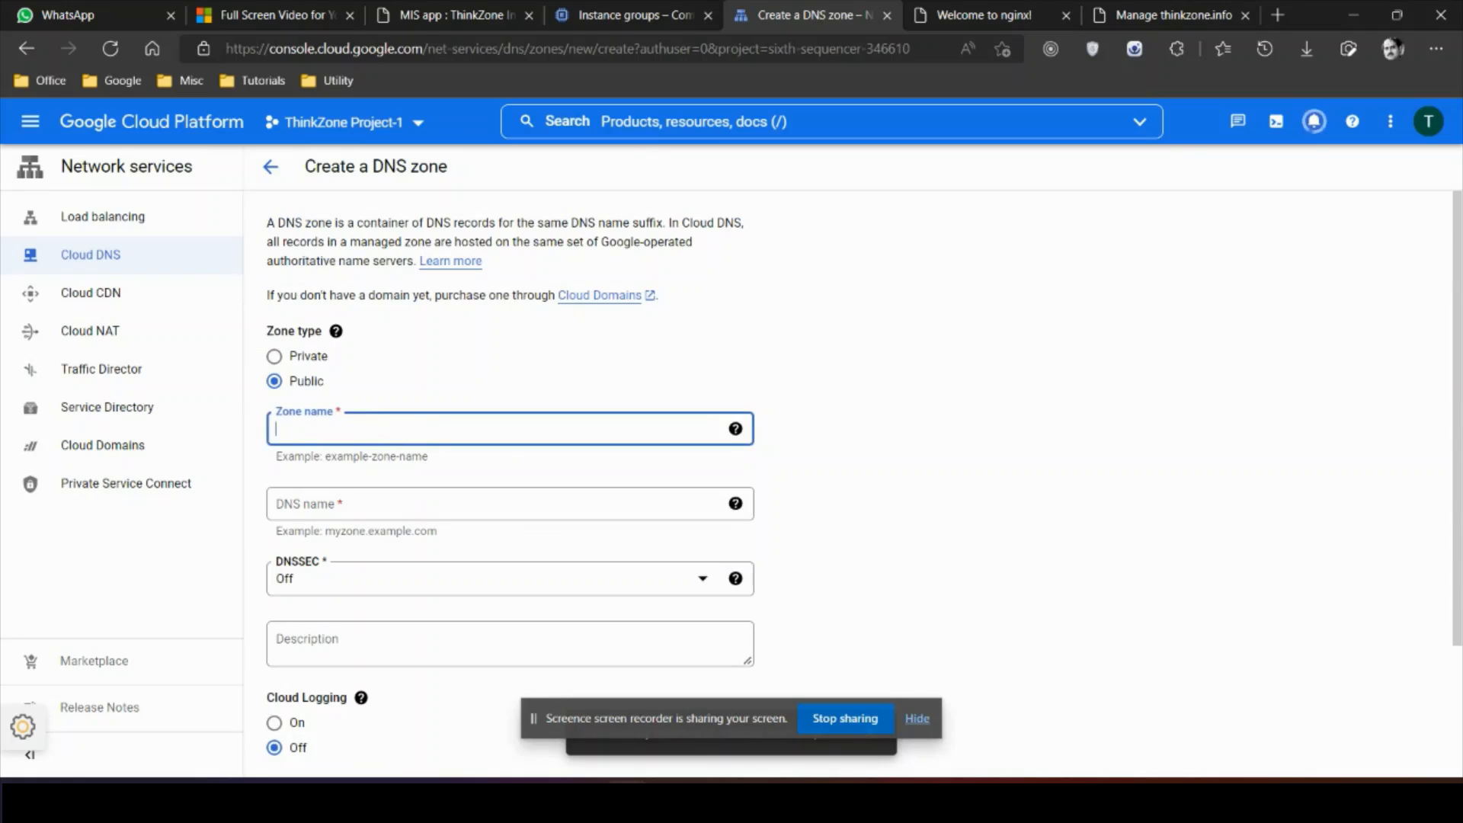
{"action": "type", "text": "testmis-zn"}
{"action": "left_click", "coordinate": [458, 503]}
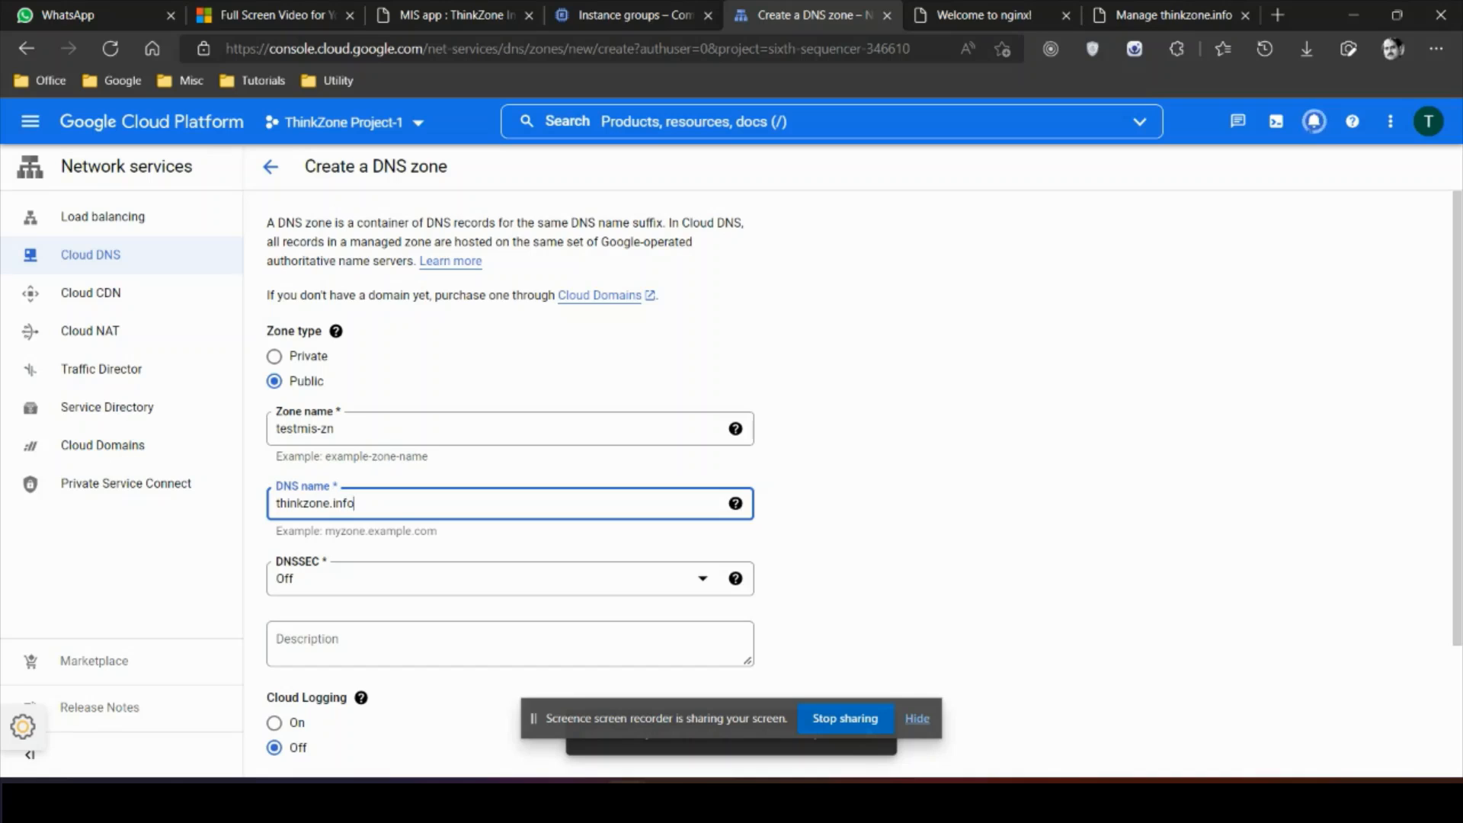
{"action": "scroll", "coordinate": [864, 483], "scroll_direction": "down", "scroll_amount": 2}
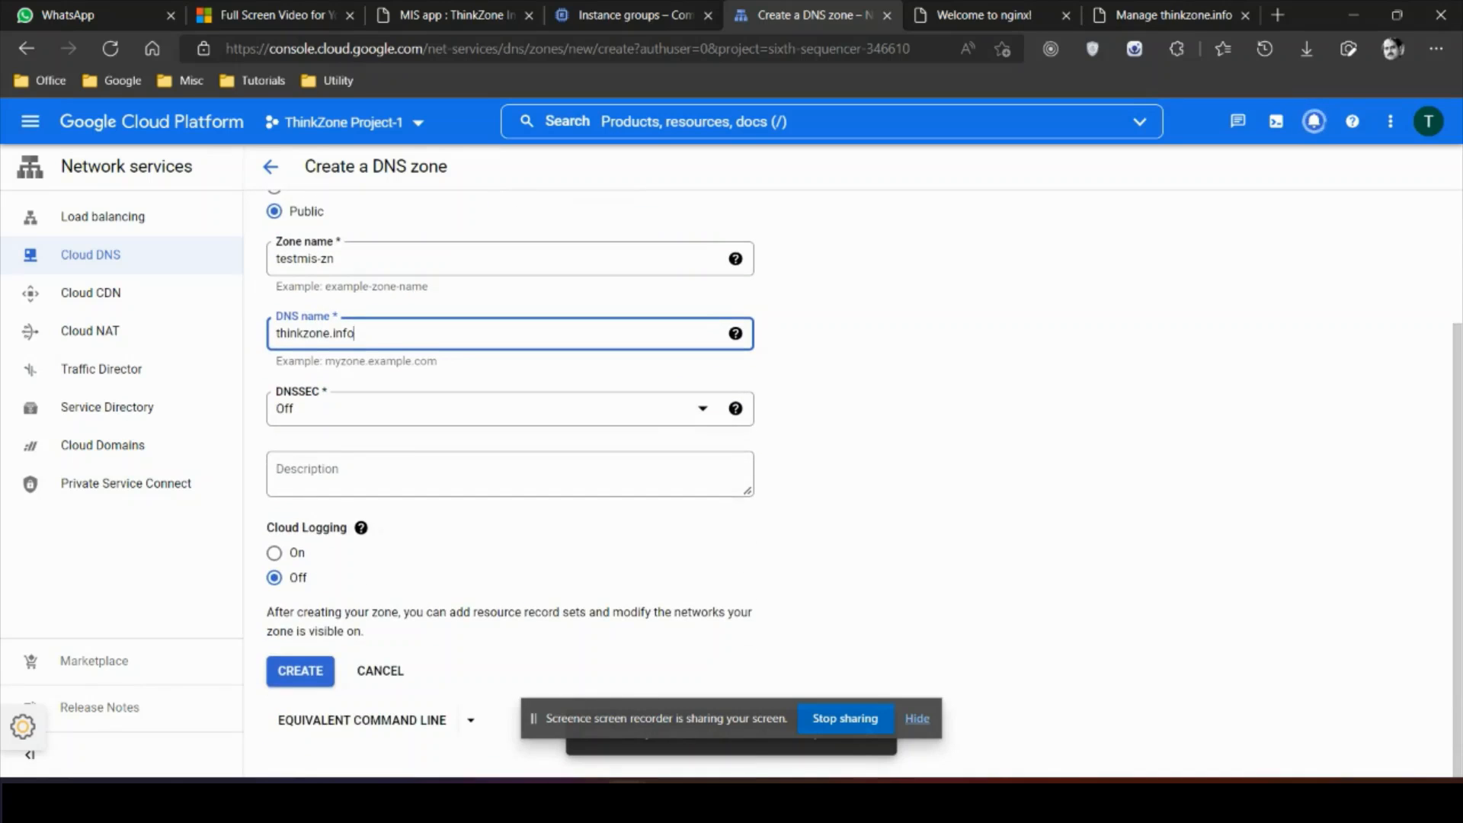
{"action": "scroll", "coordinate": [850, 484], "scroll_direction": "up", "scroll_amount": 1}
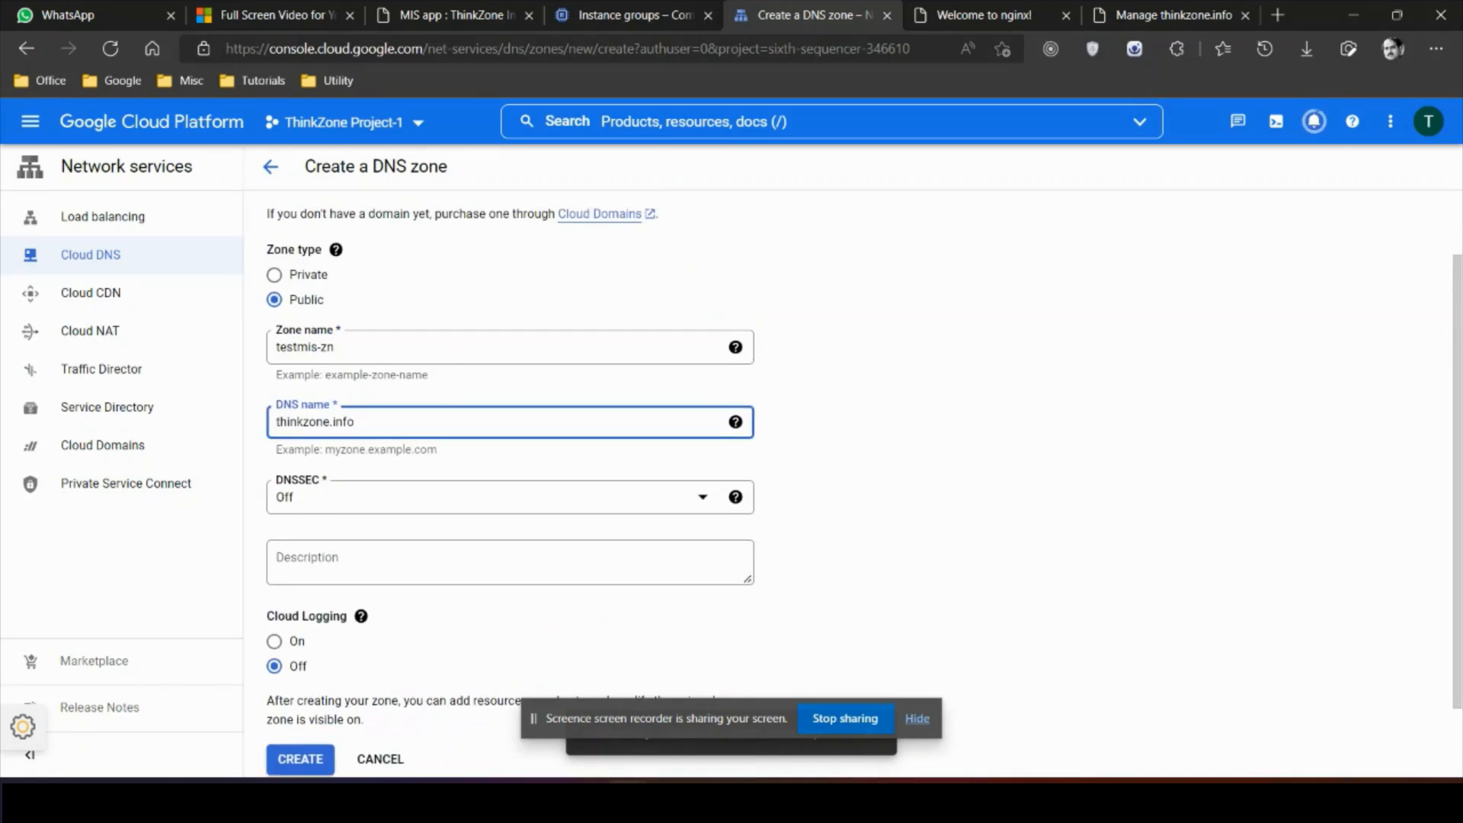
{"action": "scroll", "coordinate": [850, 484], "scroll_direction": "down", "scroll_amount": 1}
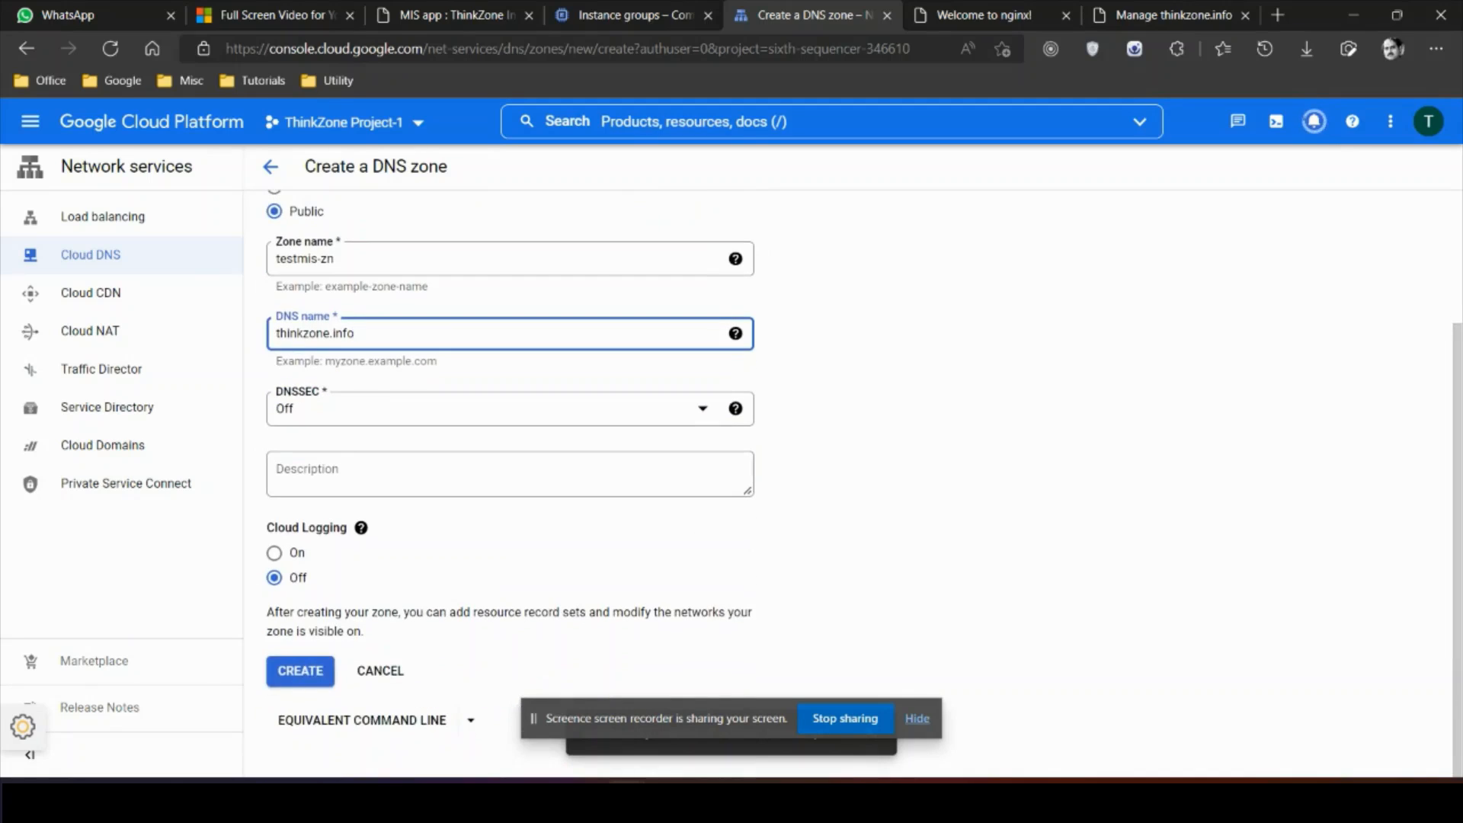
{"action": "left_click", "coordinate": [300, 670]}
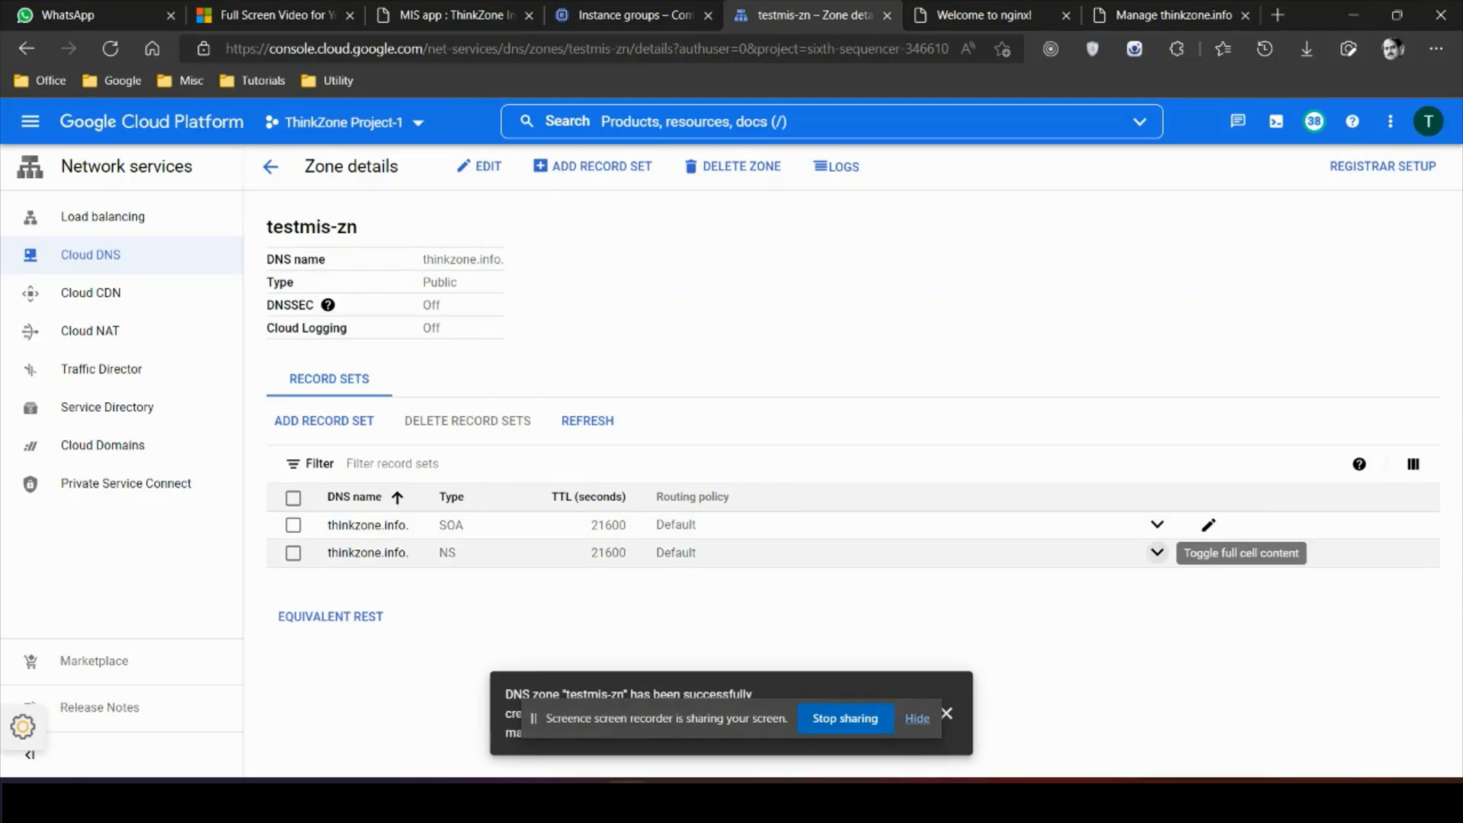
Step: Copy the zone's first name server and switch to the BigRock domain page
{"action": "left_click", "coordinate": [1157, 553]}
{"action": "left_click_drag", "start_coordinate": [679, 572], "coordinate": [860, 572]}
{"action": "key", "text": "ctrl+c"}
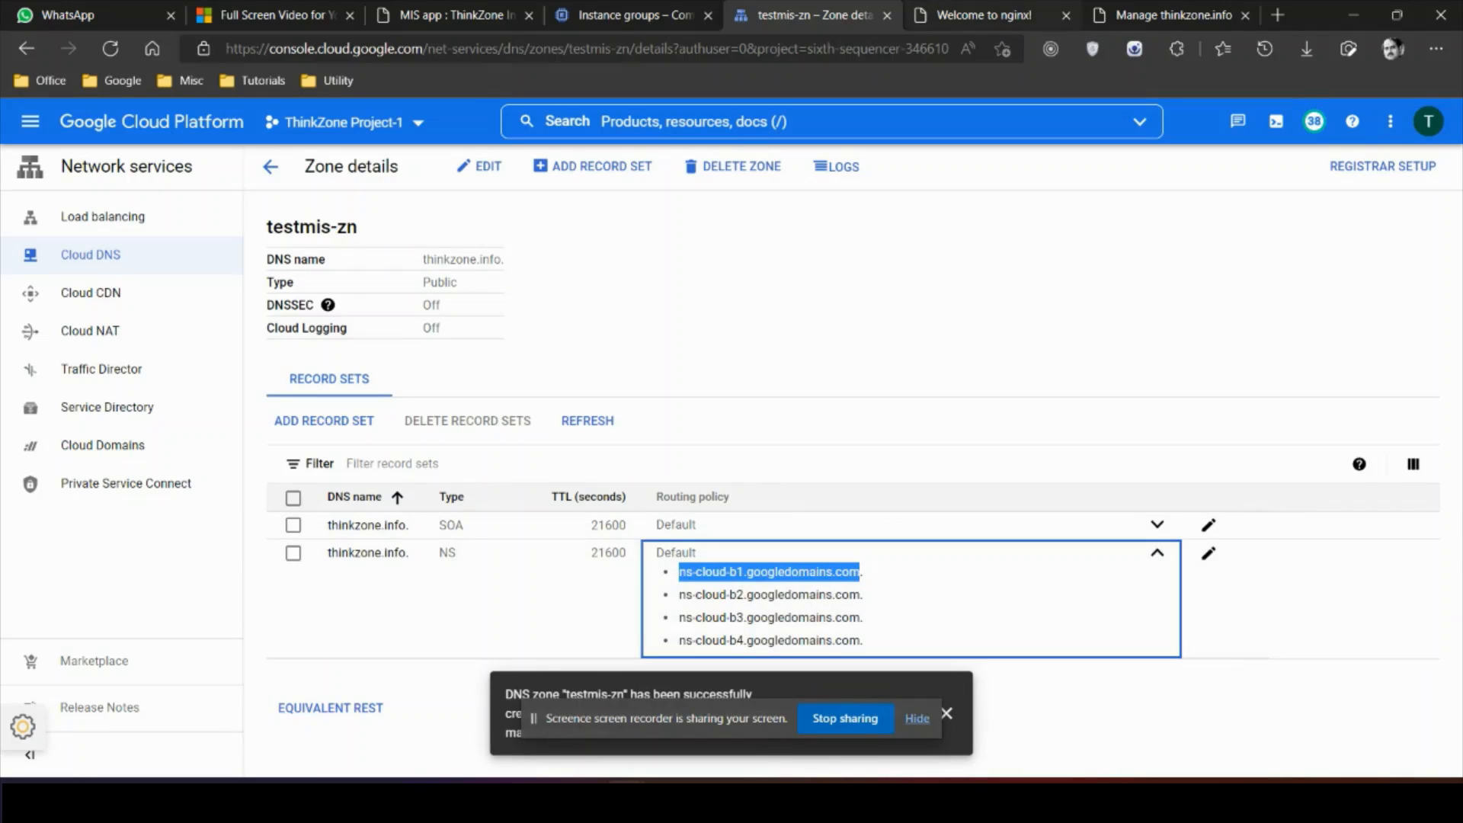
{"action": "left_click", "coordinate": [1166, 15]}
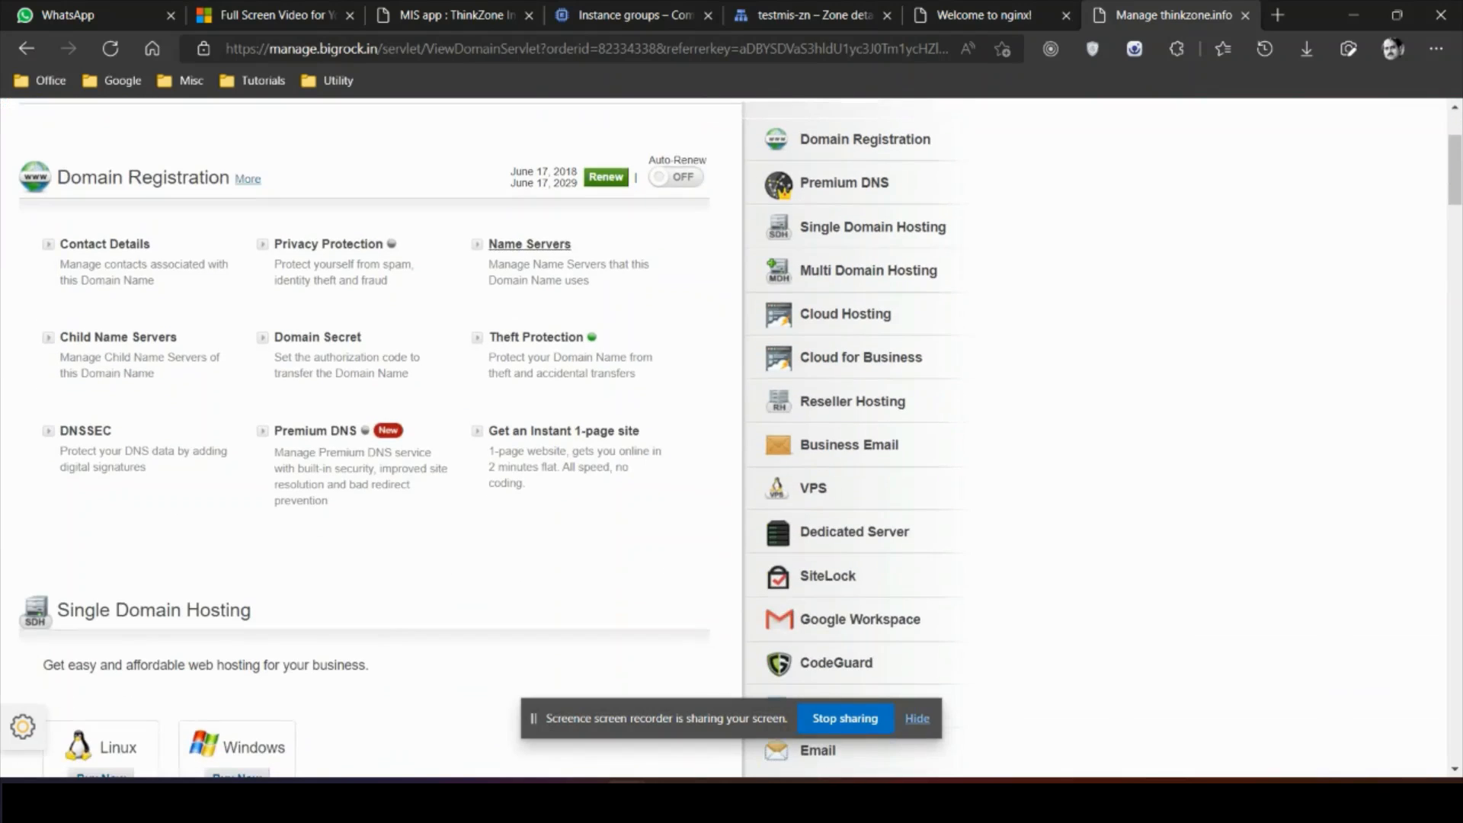
Step: Paste ns-cloud-b1 and ns-cloud-b2.googledomains.com into thinkzone.info's Name Server 1 and 2
{"action": "left_click", "coordinate": [530, 244]}
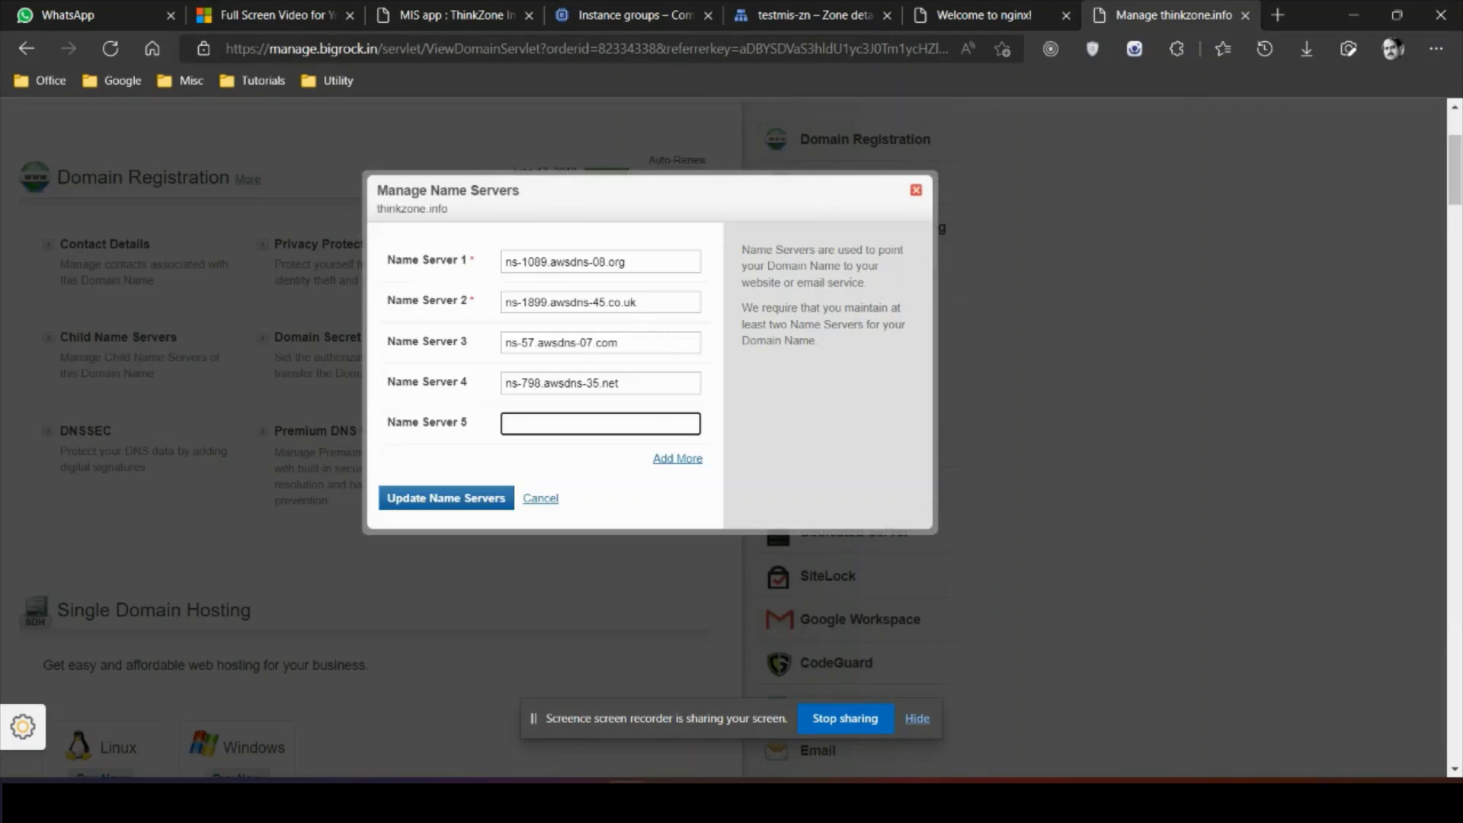
{"action": "triple_click", "coordinate": [565, 261]}
{"action": "key", "text": "ctrl+v"}
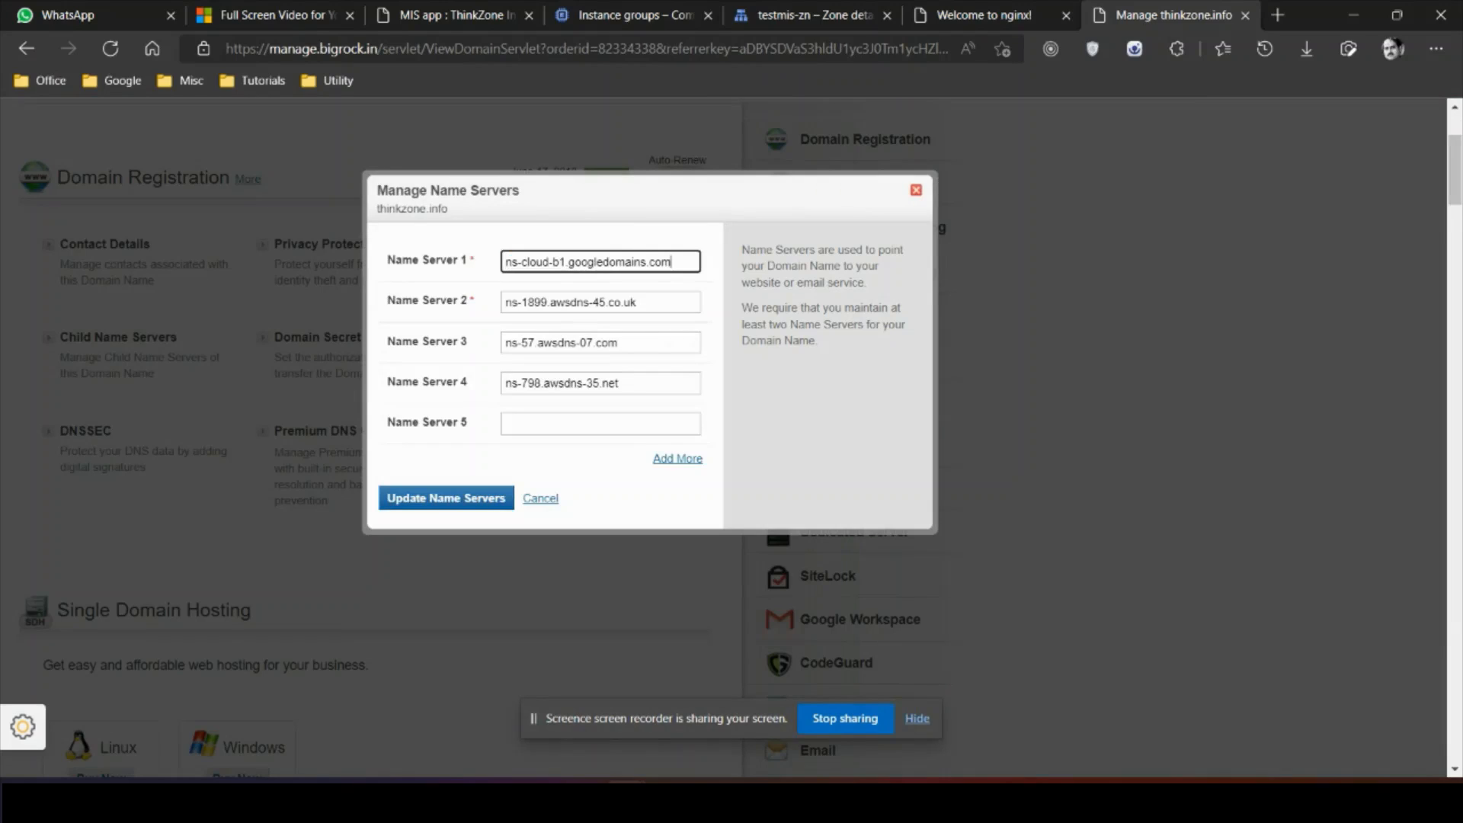
{"action": "left_click", "coordinate": [803, 14]}
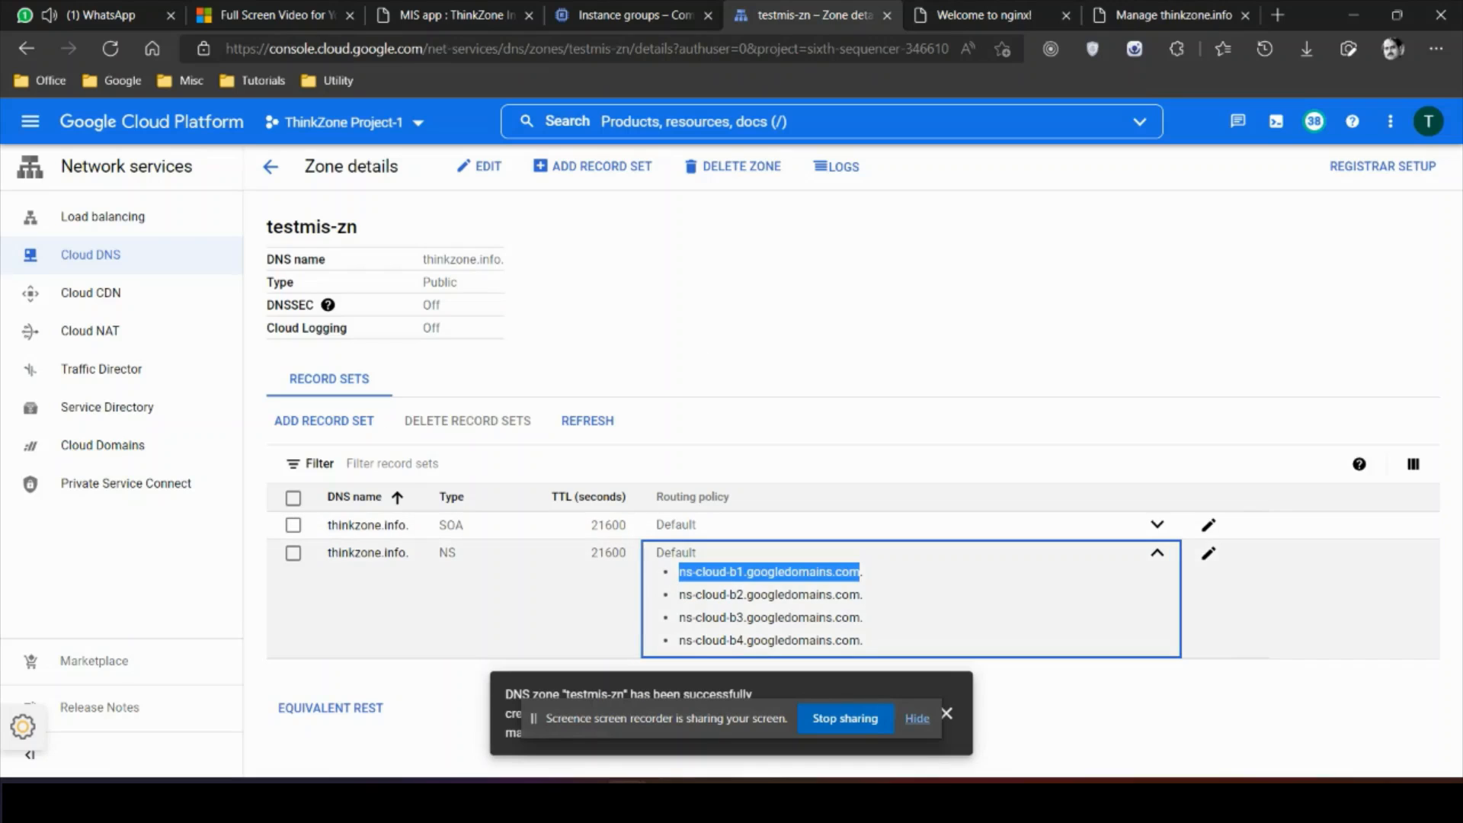
{"action": "left_click_drag", "start_coordinate": [679, 594], "coordinate": [860, 594]}
{"action": "key", "text": "ctrl+c"}
{"action": "left_click", "coordinate": [1166, 14]}
{"action": "triple_click", "coordinate": [565, 302]}
{"action": "key", "text": "ctrl+v"}
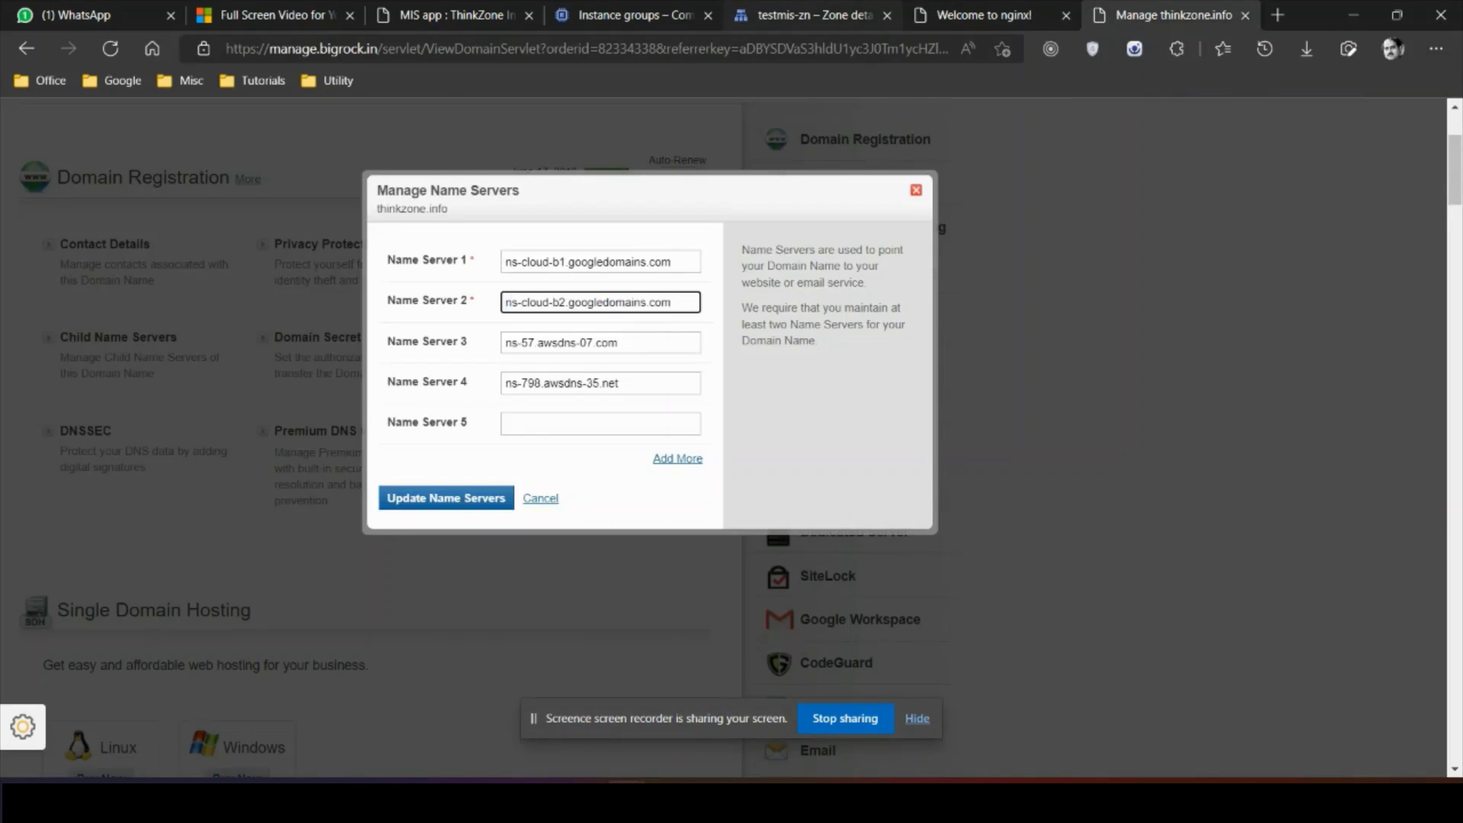
Step: Fill Name Server 3 and 4 with ns-cloud-b3 and ns-cloud-b4.googledomains.com and save
{"action": "left_click", "coordinate": [803, 14]}
{"action": "left_click_drag", "start_coordinate": [679, 617], "coordinate": [860, 617]}
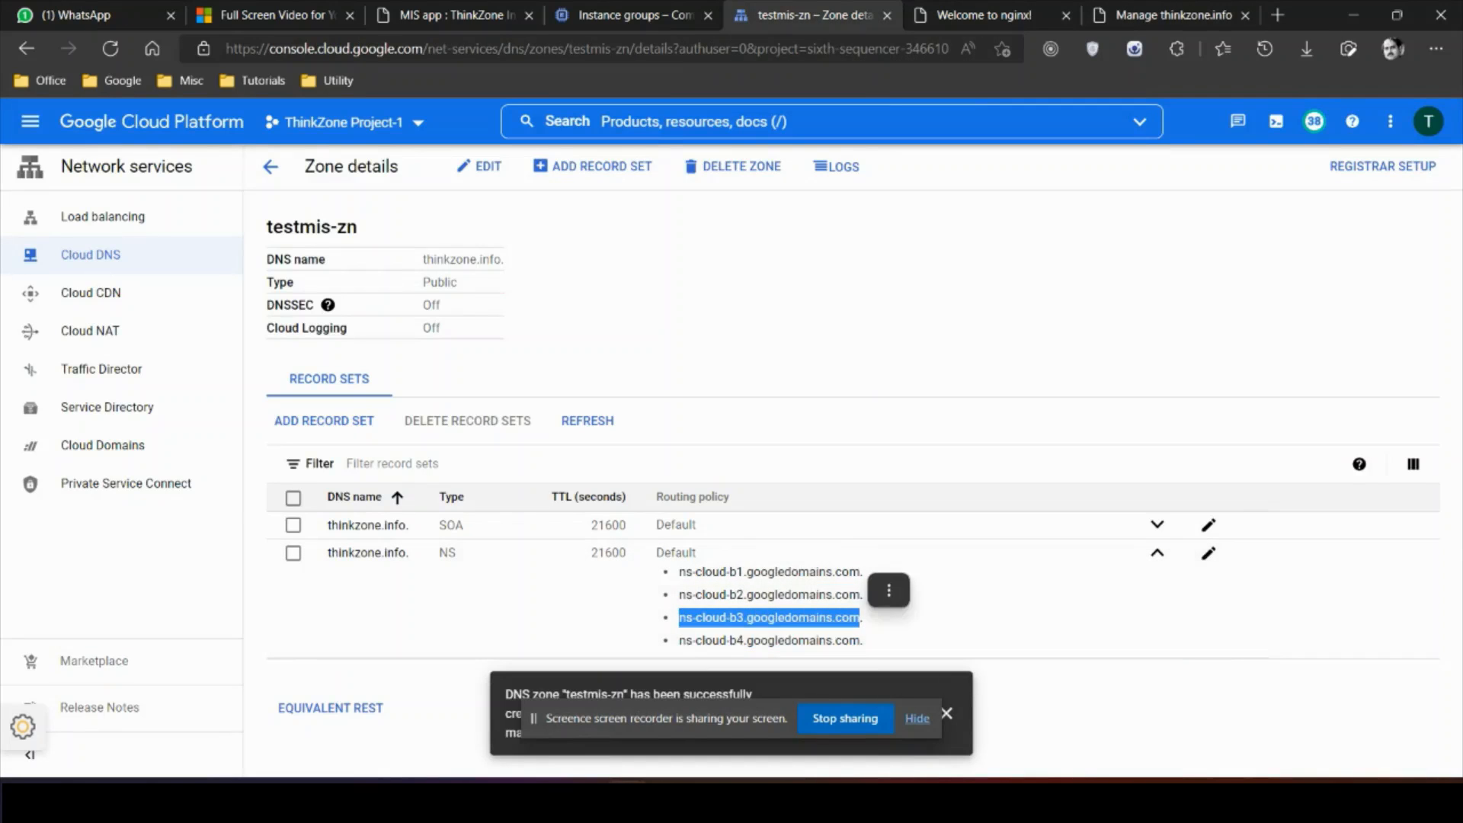
{"action": "key", "text": "ctrl+c"}
{"action": "left_click", "coordinate": [1166, 14]}
{"action": "triple_click", "coordinate": [572, 340]}
{"action": "key", "text": "ctrl+v"}
{"action": "left_click", "coordinate": [804, 14]}
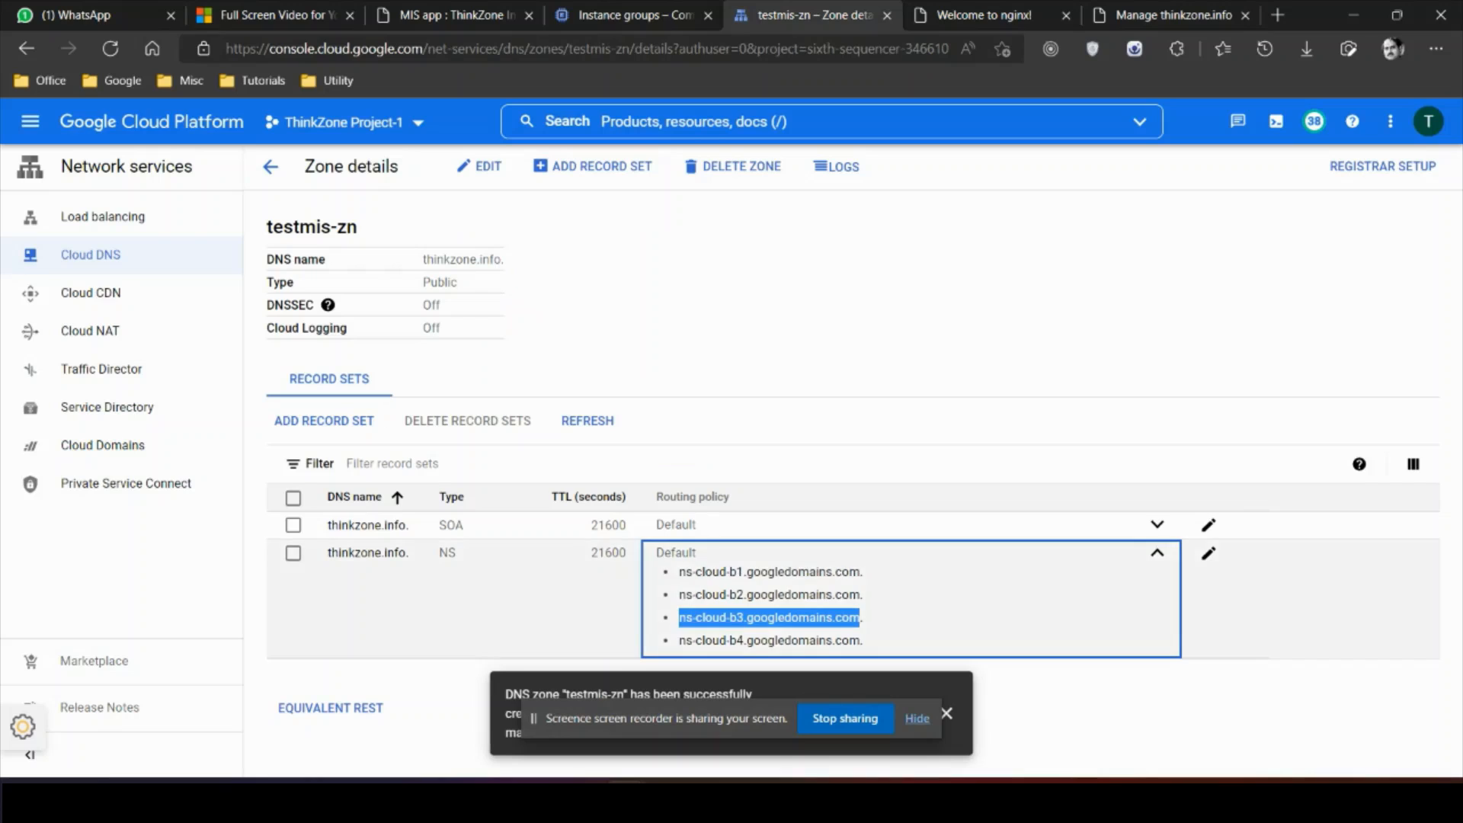
{"action": "left_click_drag", "start_coordinate": [679, 640], "coordinate": [860, 641]}
{"action": "key", "text": "ctrl+c"}
{"action": "left_click", "coordinate": [1167, 13]}
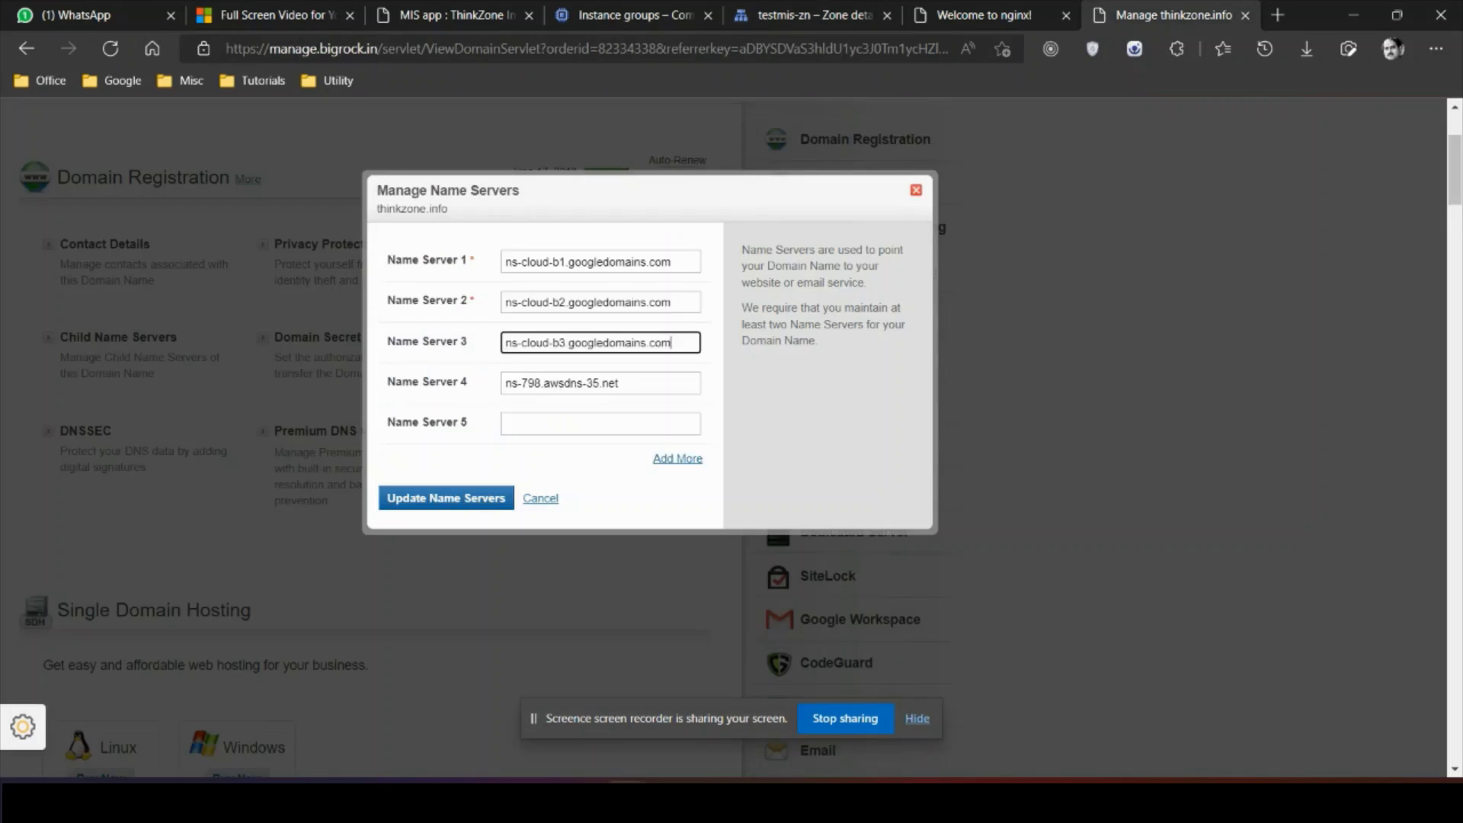
{"action": "triple_click", "coordinate": [572, 383]}
{"action": "key", "text": "ctrl+v"}
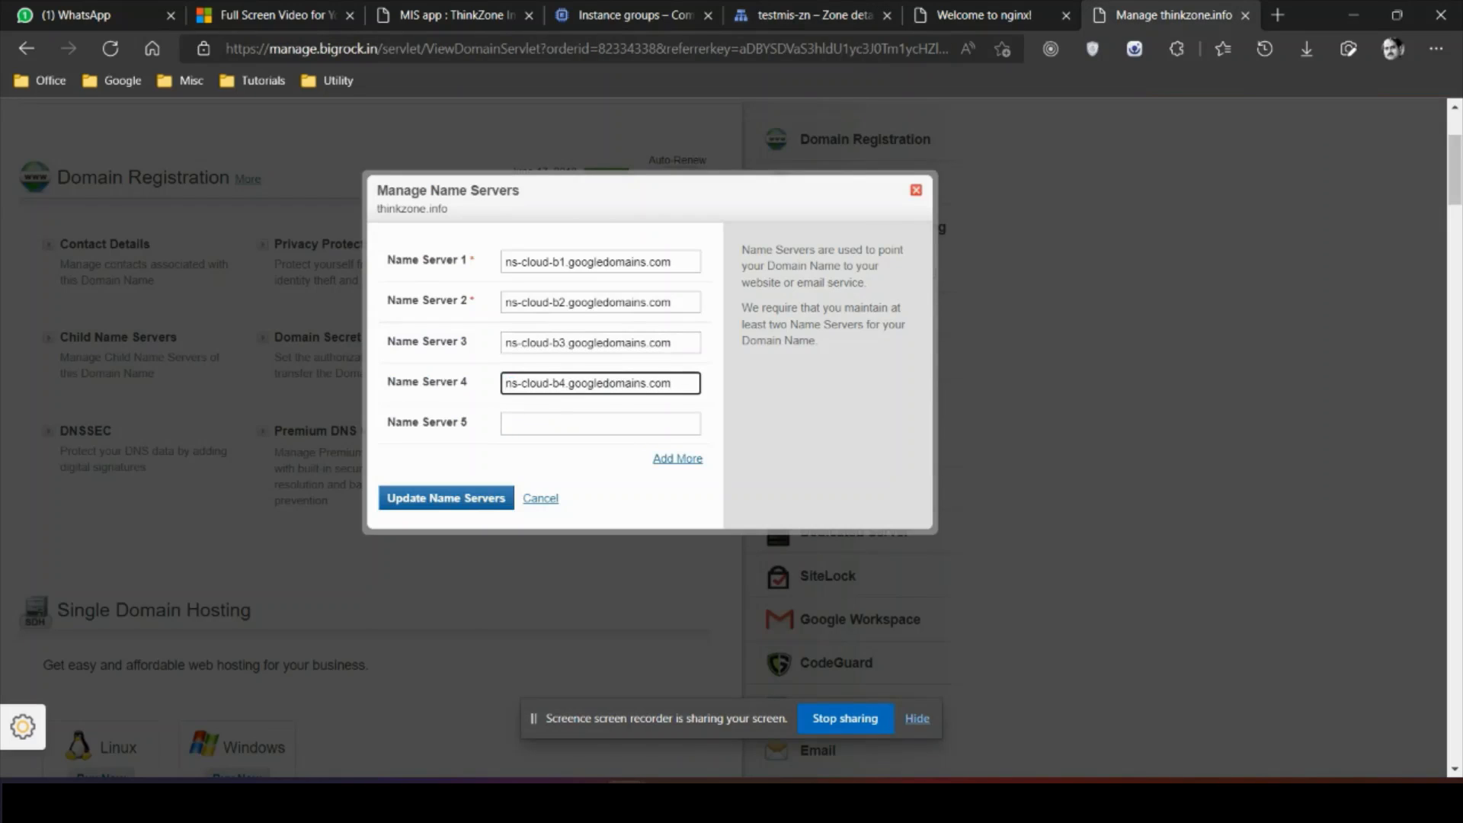
{"action": "key", "text": "Return"}
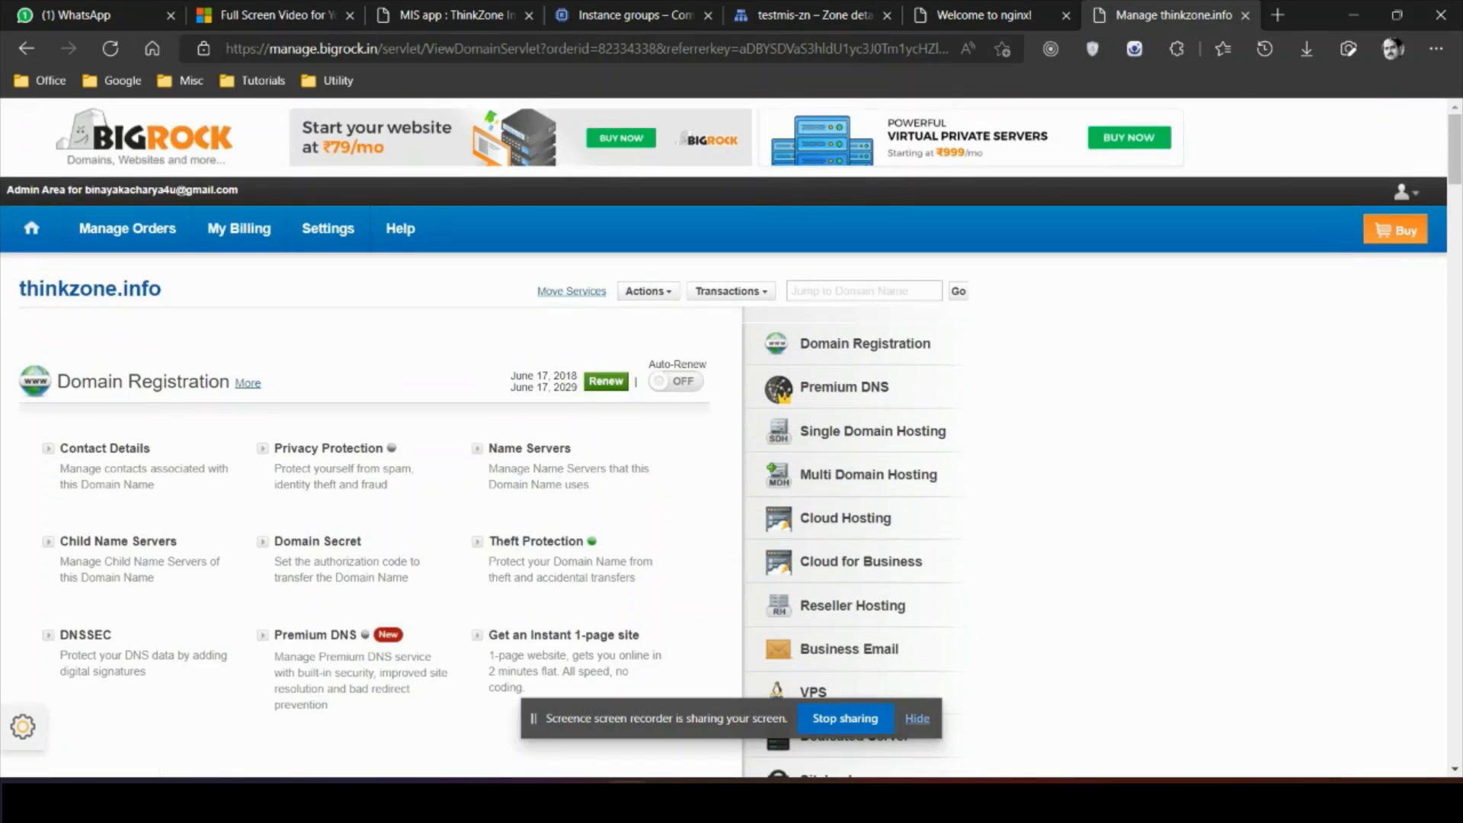
{"action": "left_click", "coordinate": [812, 15]}
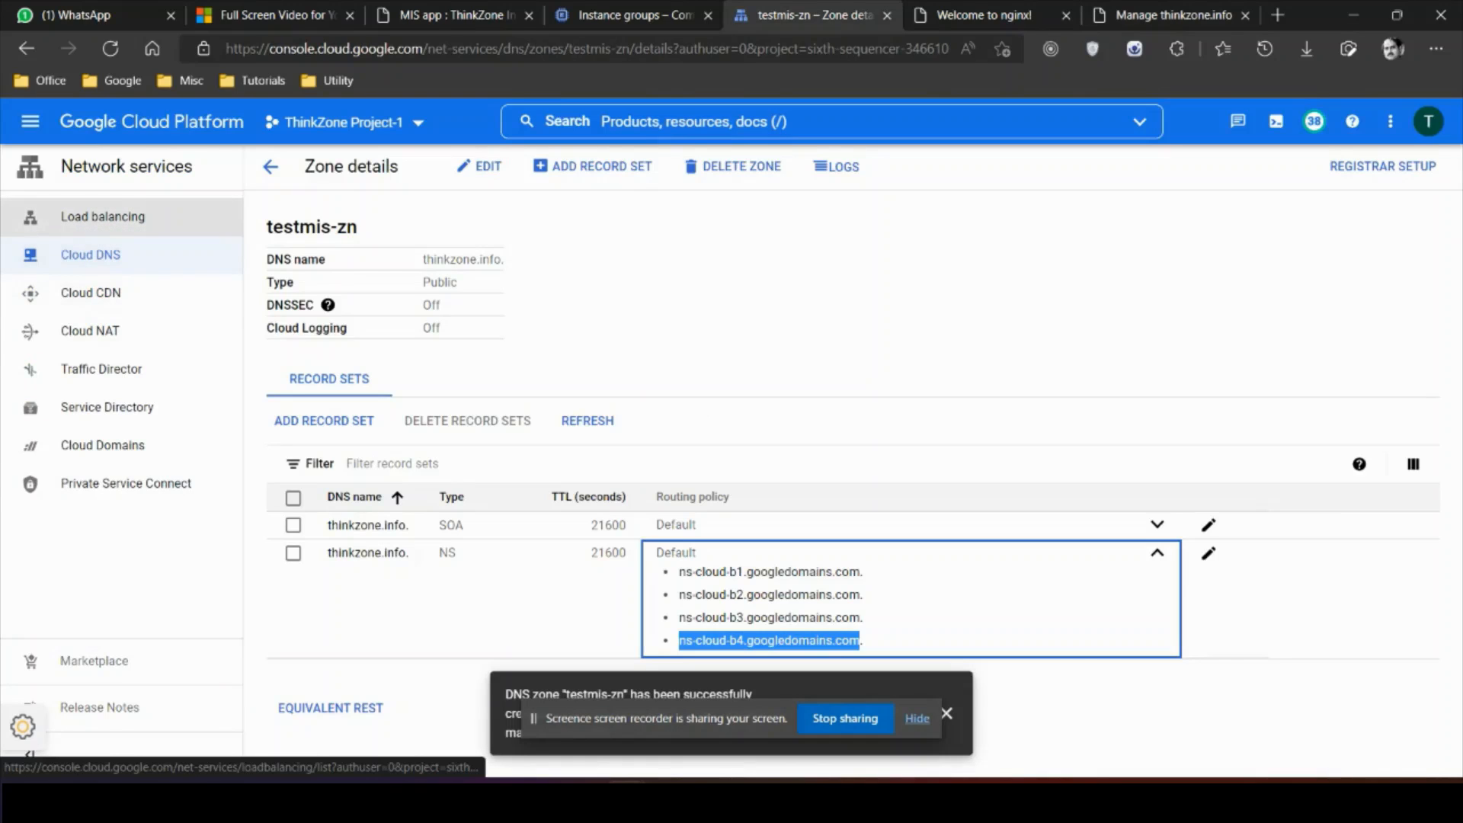
Step: Copy the frontend IP 34.111.254.170 from the testmis-lb load balancer details
{"action": "left_click", "coordinate": [103, 216]}
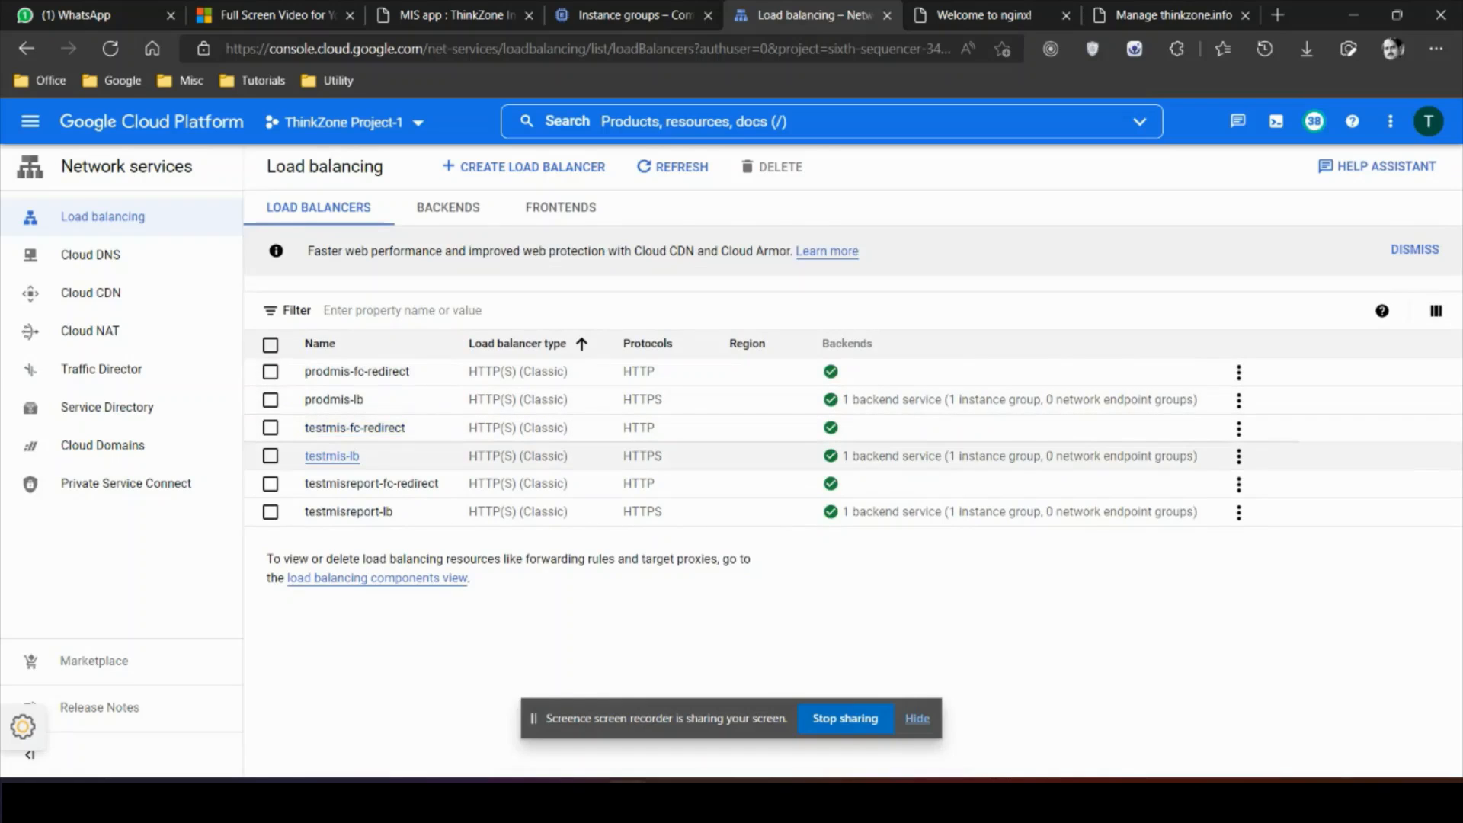
{"action": "left_click", "coordinate": [331, 456]}
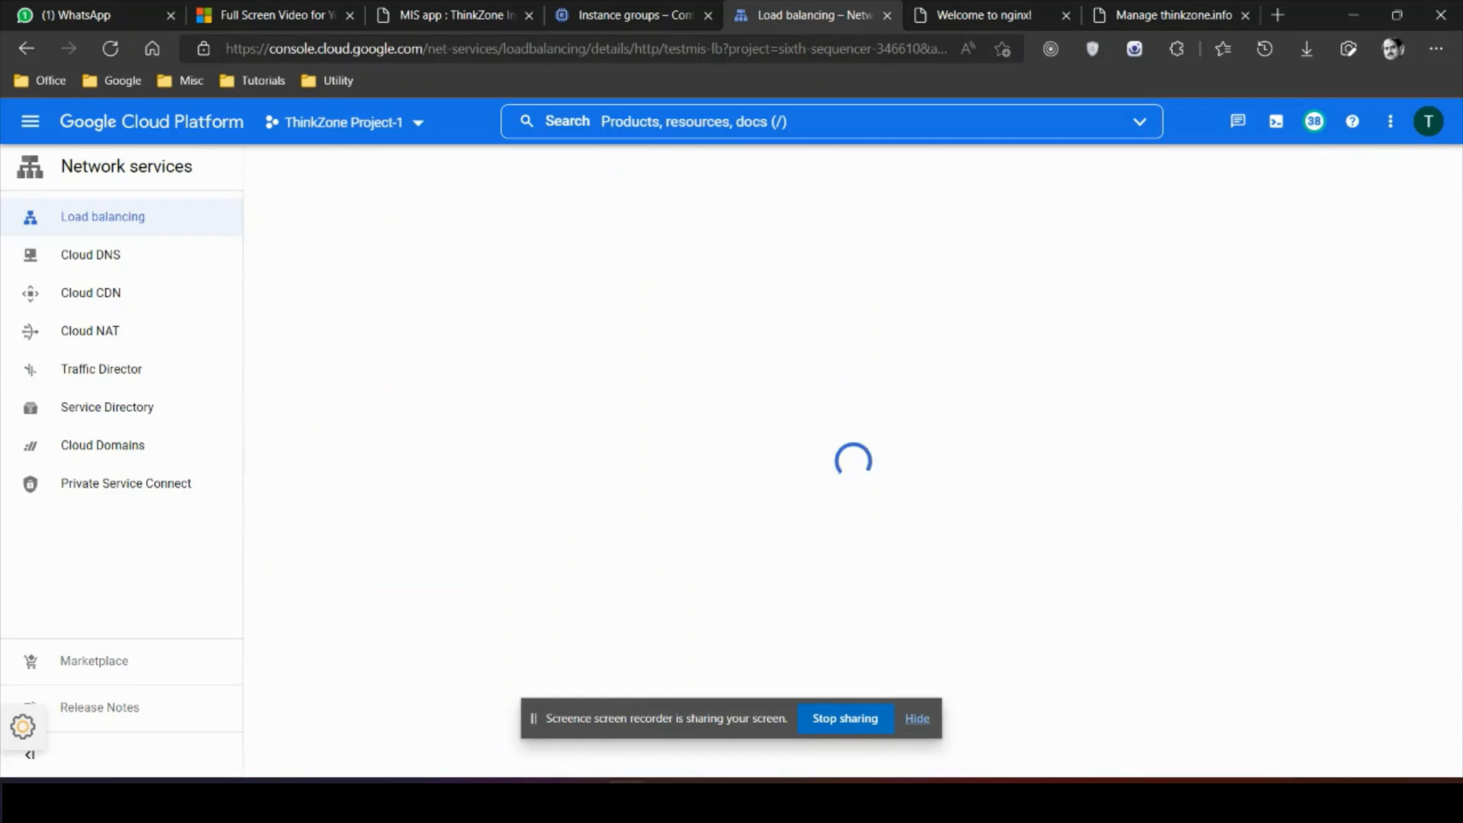
{"action": "triple_click", "coordinate": [309, 226]}
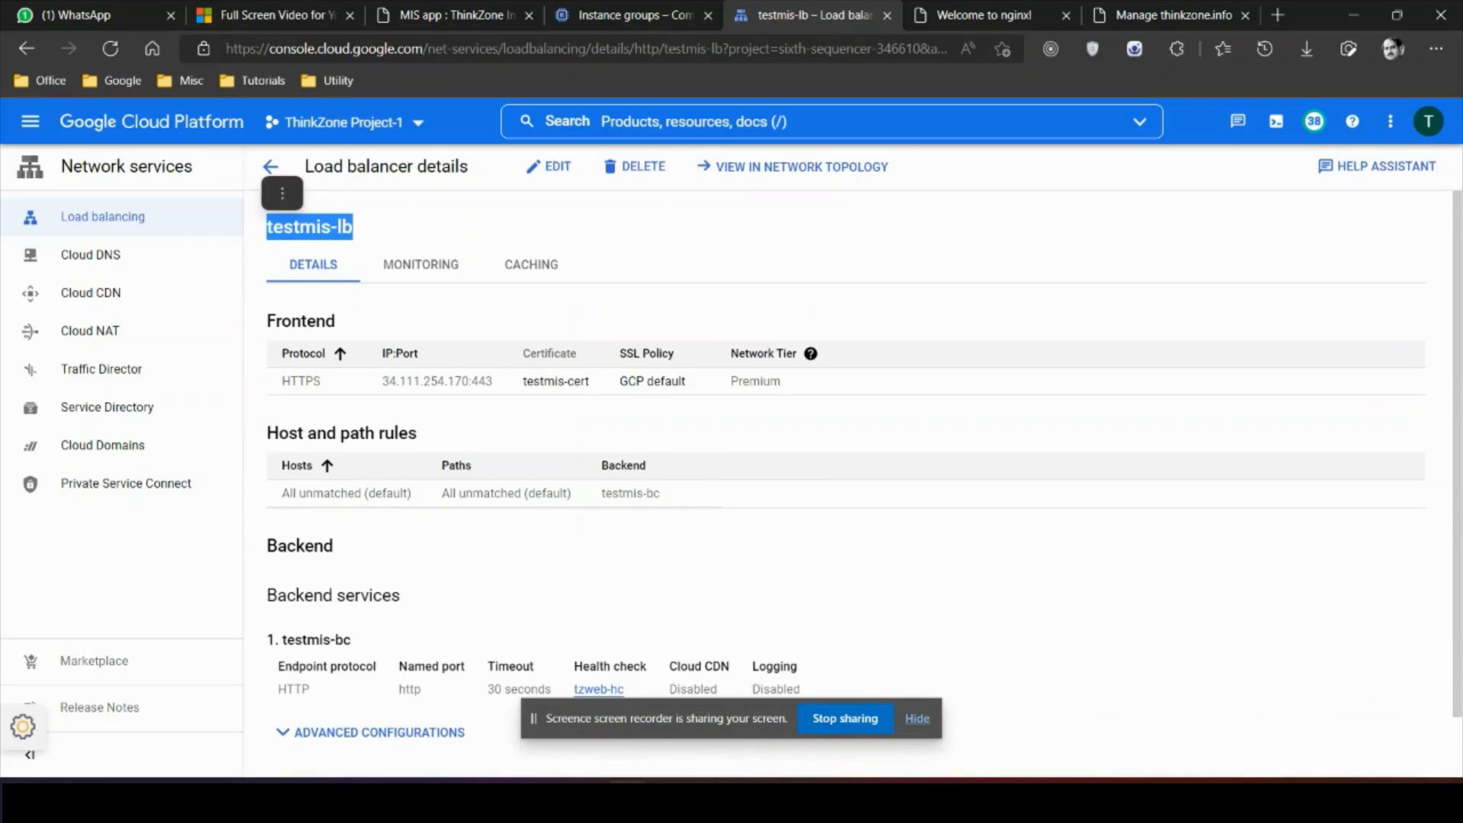
{"action": "left_click_drag", "start_coordinate": [383, 381], "coordinate": [468, 381]}
{"action": "key", "text": "ctrl+c"}
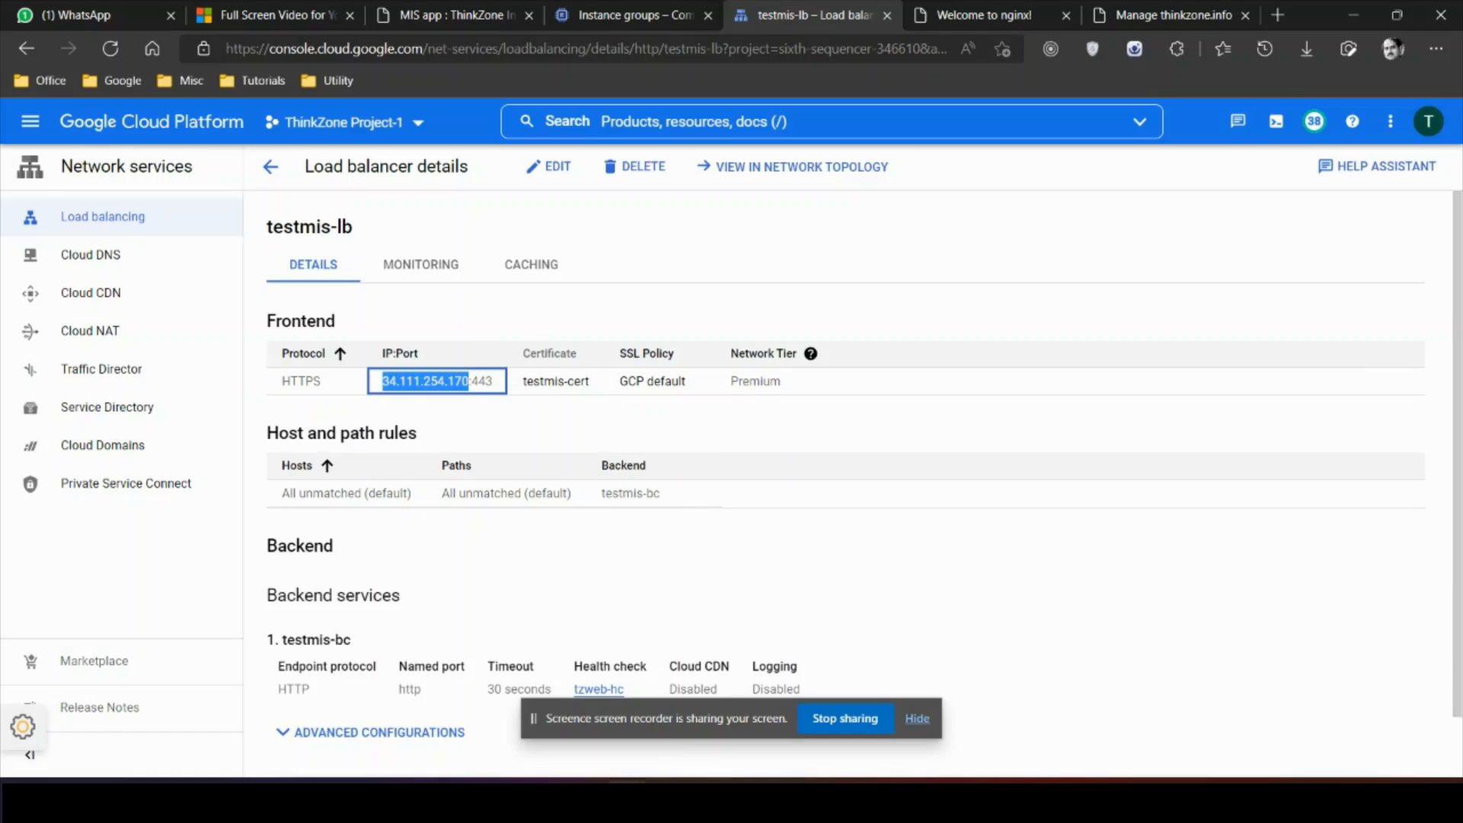
Step: Create an A record set in testmis-zn with IPv4 34.111.254.170 and check the saved IP
{"action": "left_click", "coordinate": [91, 254]}
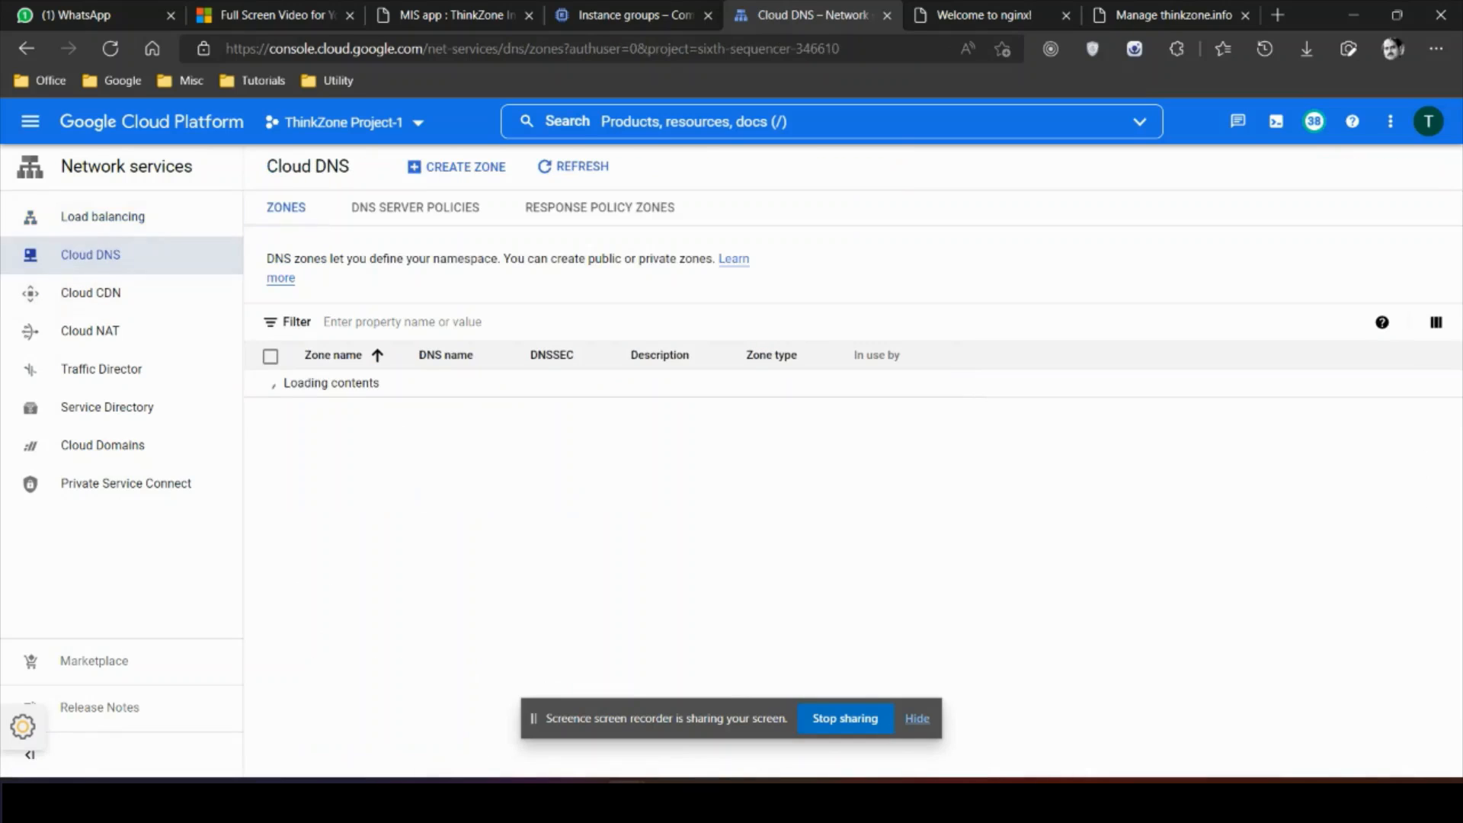
{"action": "left_click", "coordinate": [333, 411]}
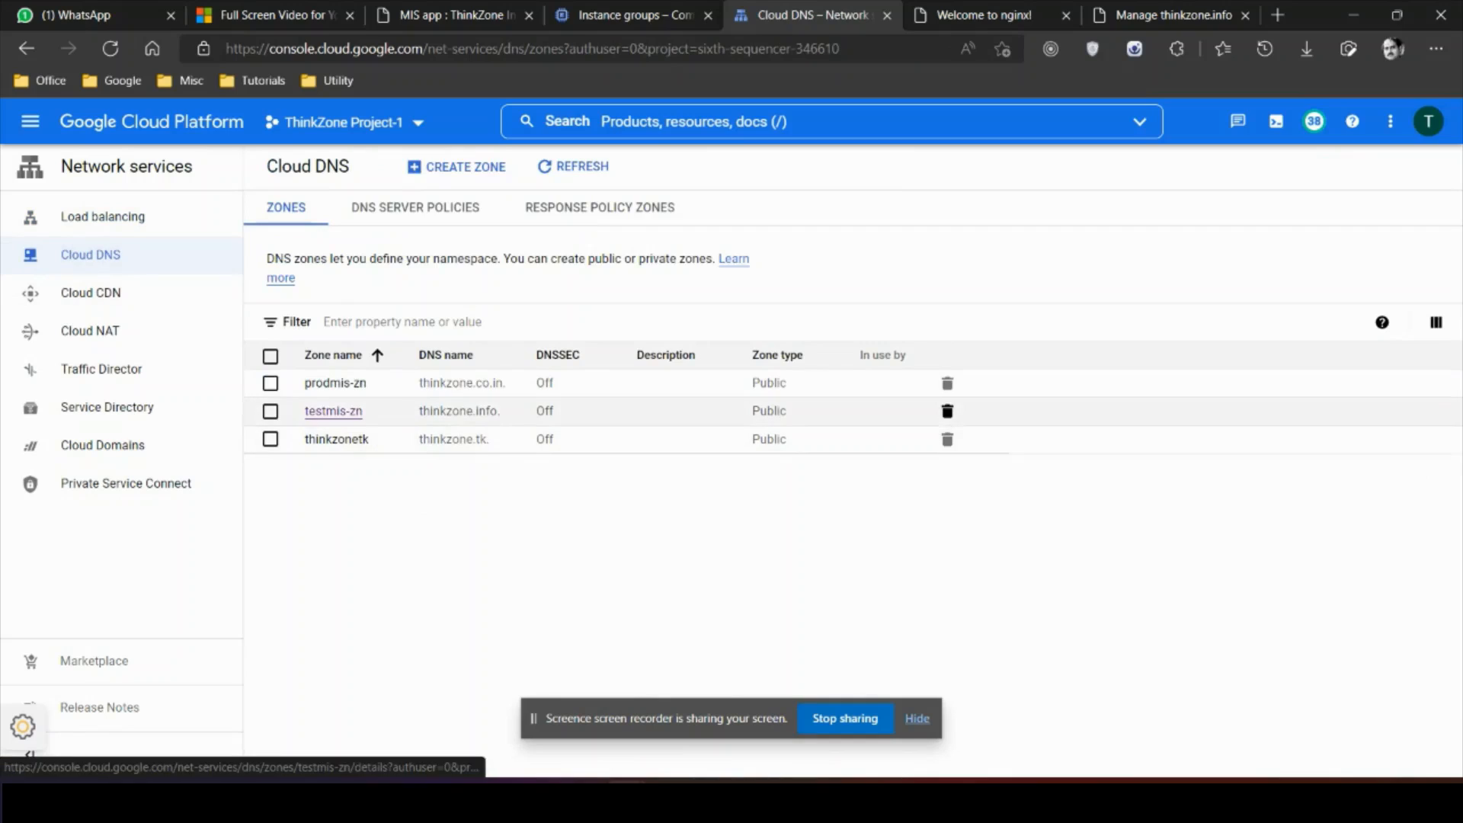
{"action": "left_click", "coordinate": [324, 421]}
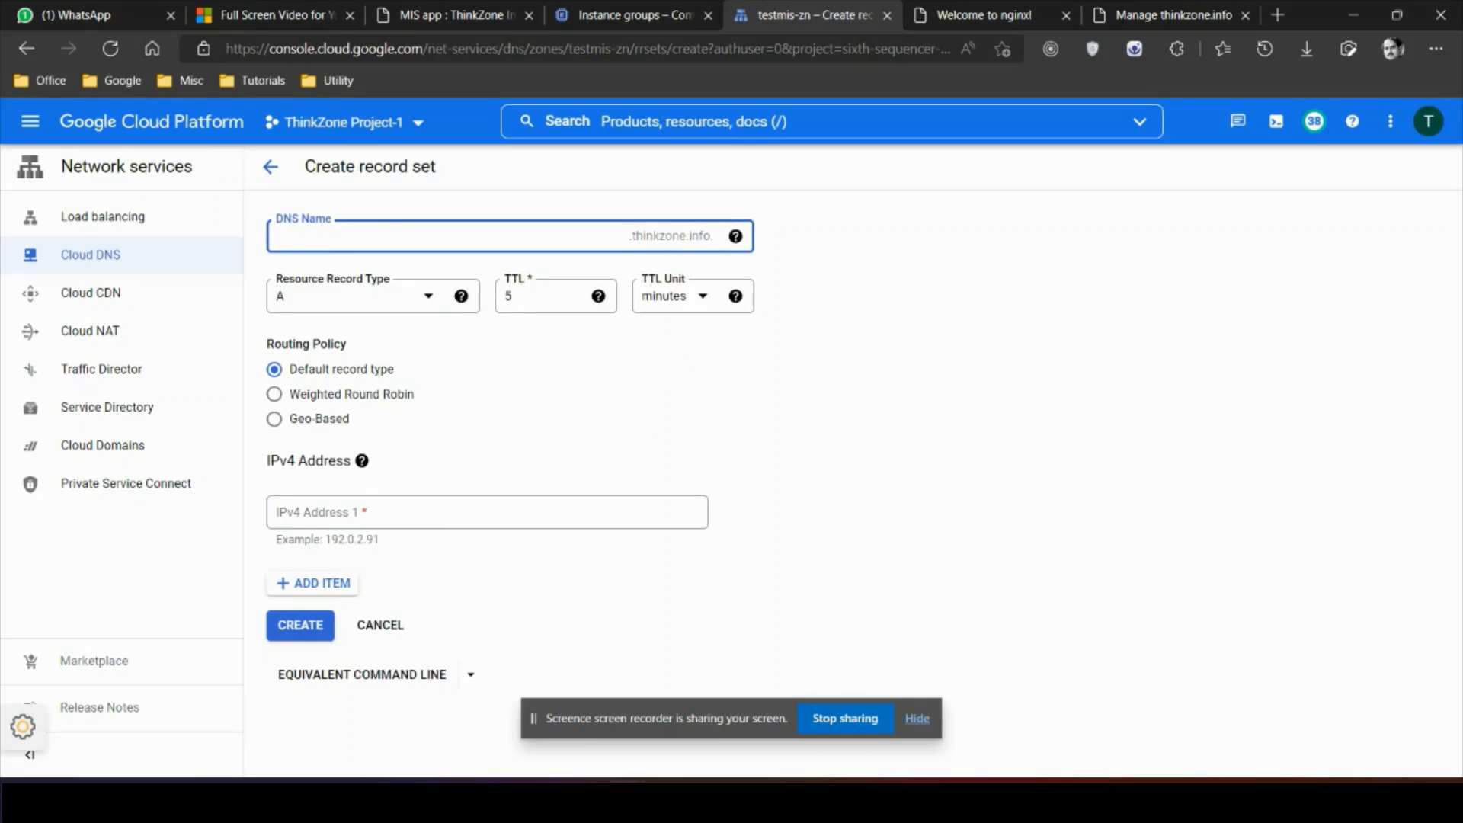
{"action": "left_click", "coordinate": [488, 512]}
{"action": "key", "text": "ctrl+v"}
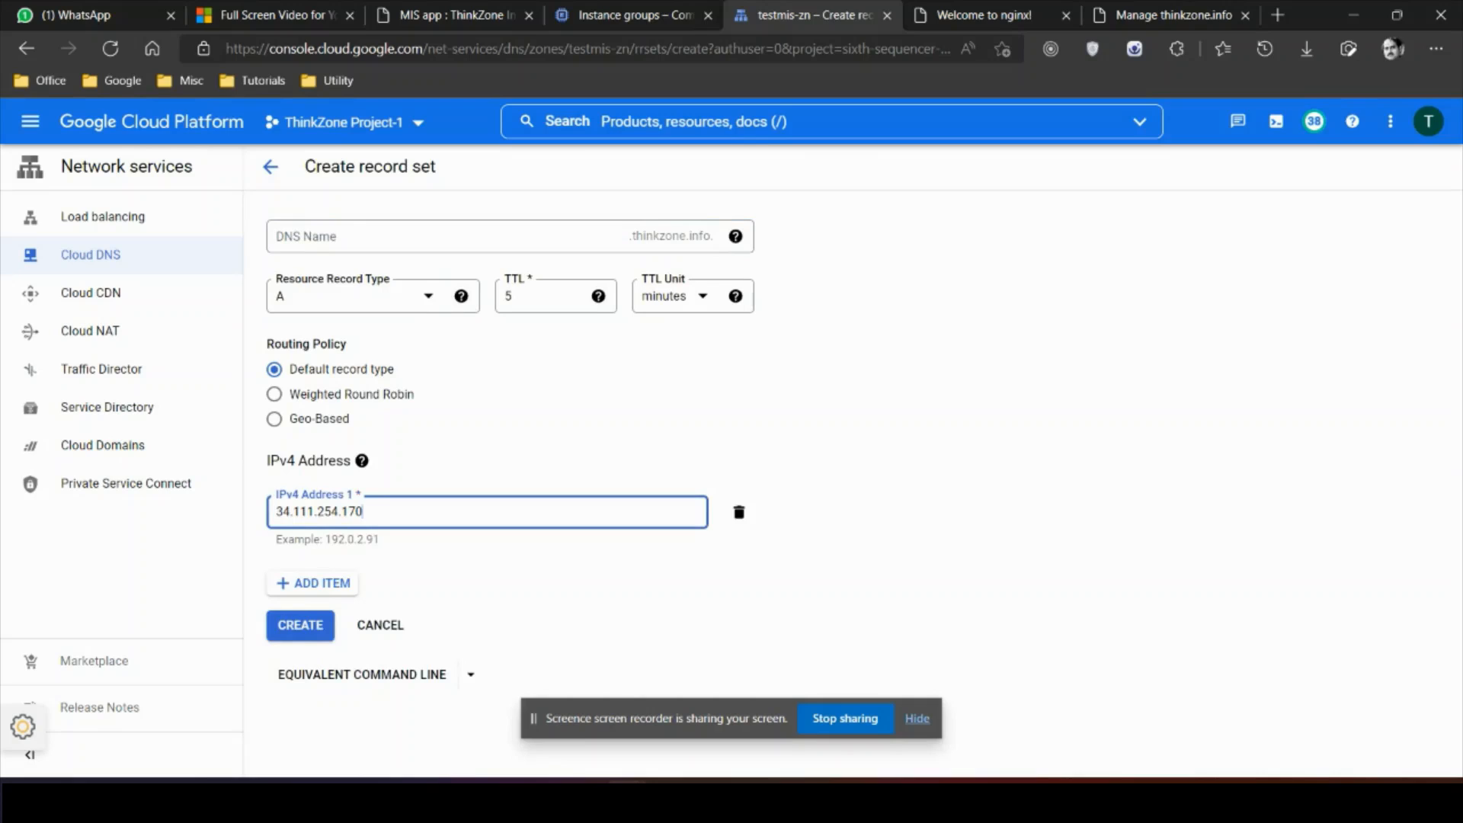
{"action": "key", "text": "Return"}
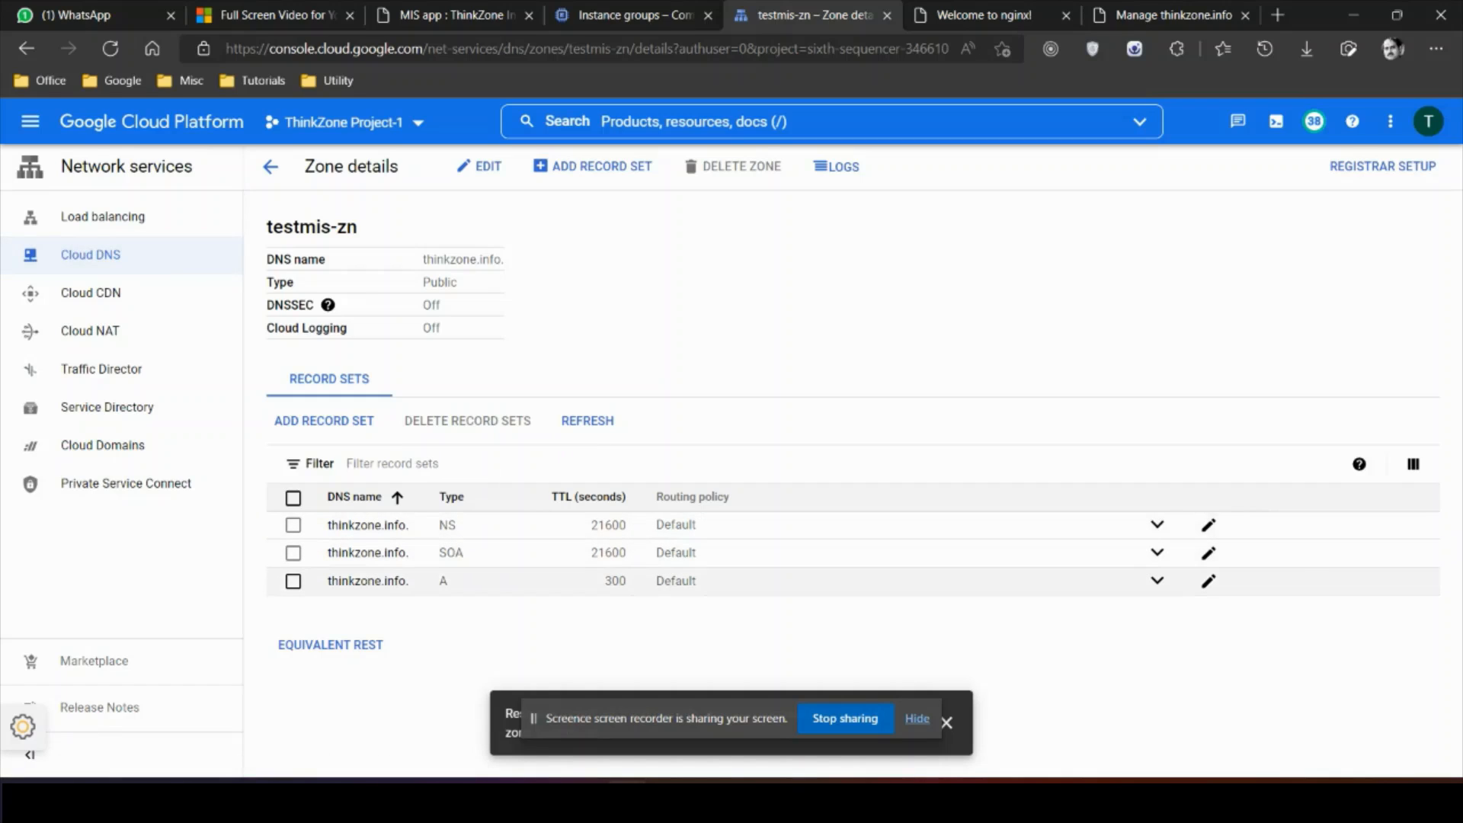
{"action": "left_click", "coordinate": [1157, 580]}
Step: Open testmis-lb's testmis-cert certificate and confirm it is ACTIVE for thinkzone.info
{"action": "left_click", "coordinate": [102, 216]}
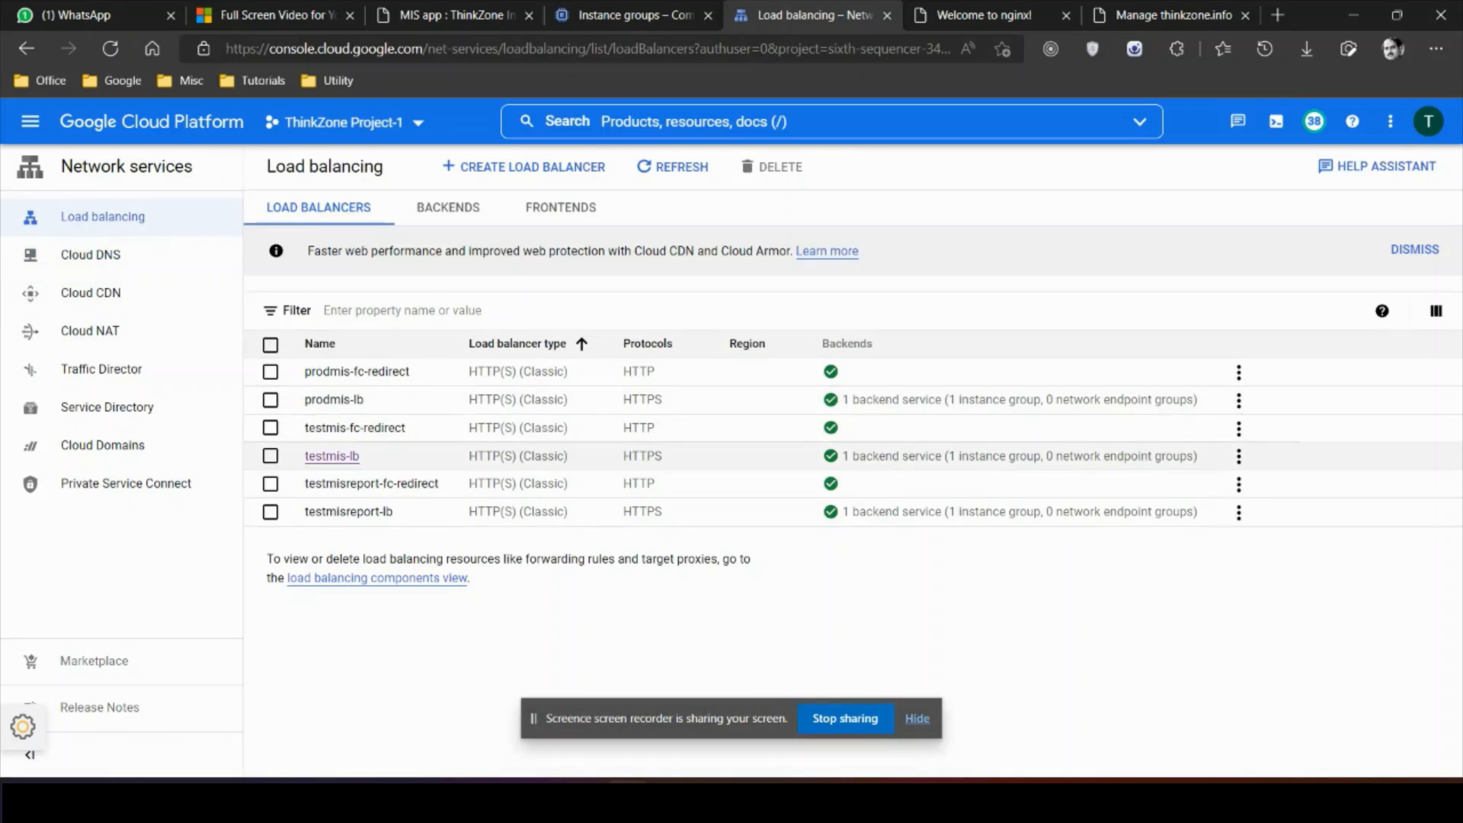
{"action": "left_click", "coordinate": [332, 456]}
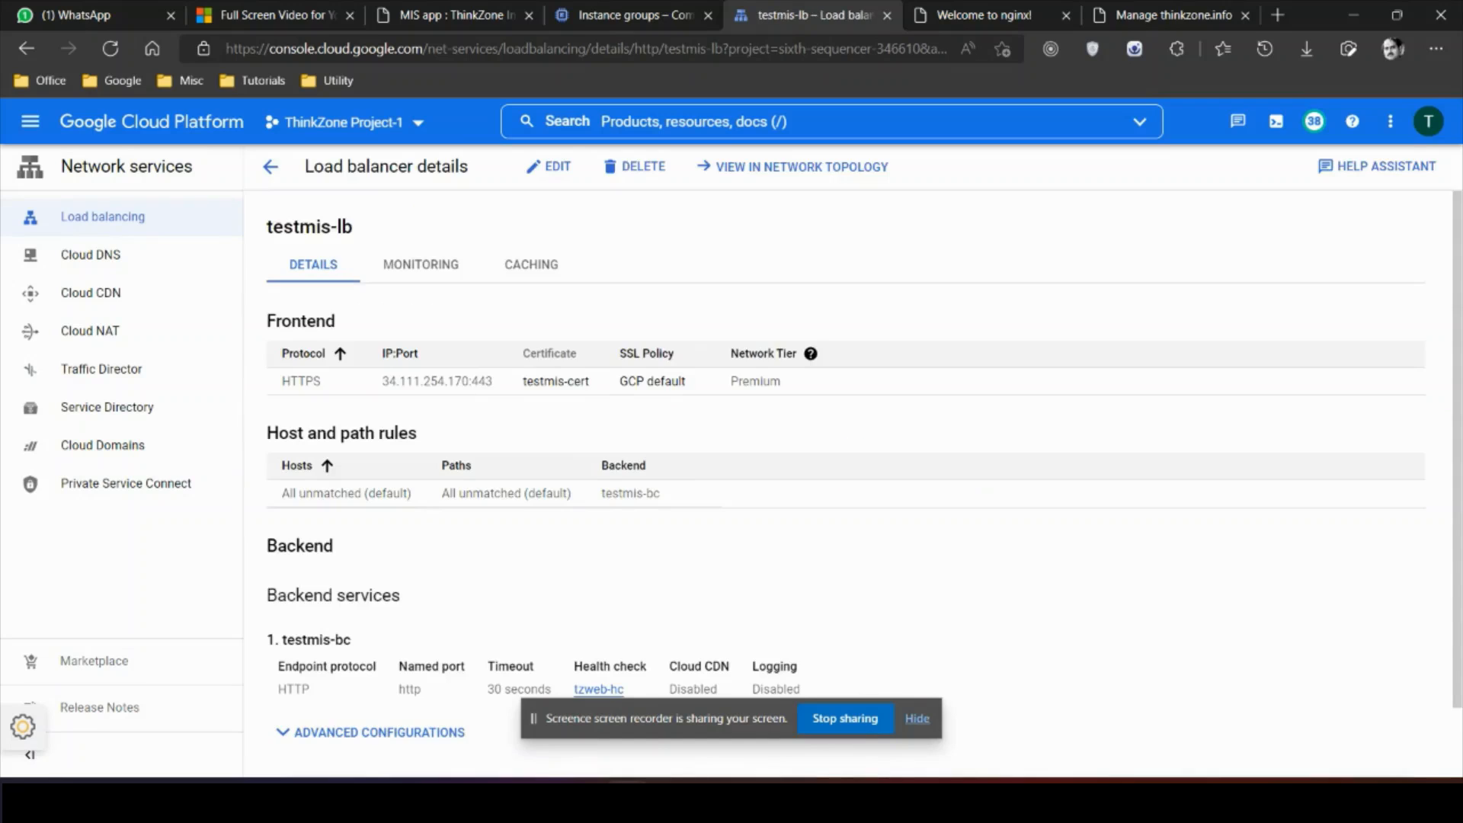
{"action": "left_click", "coordinate": [556, 381]}
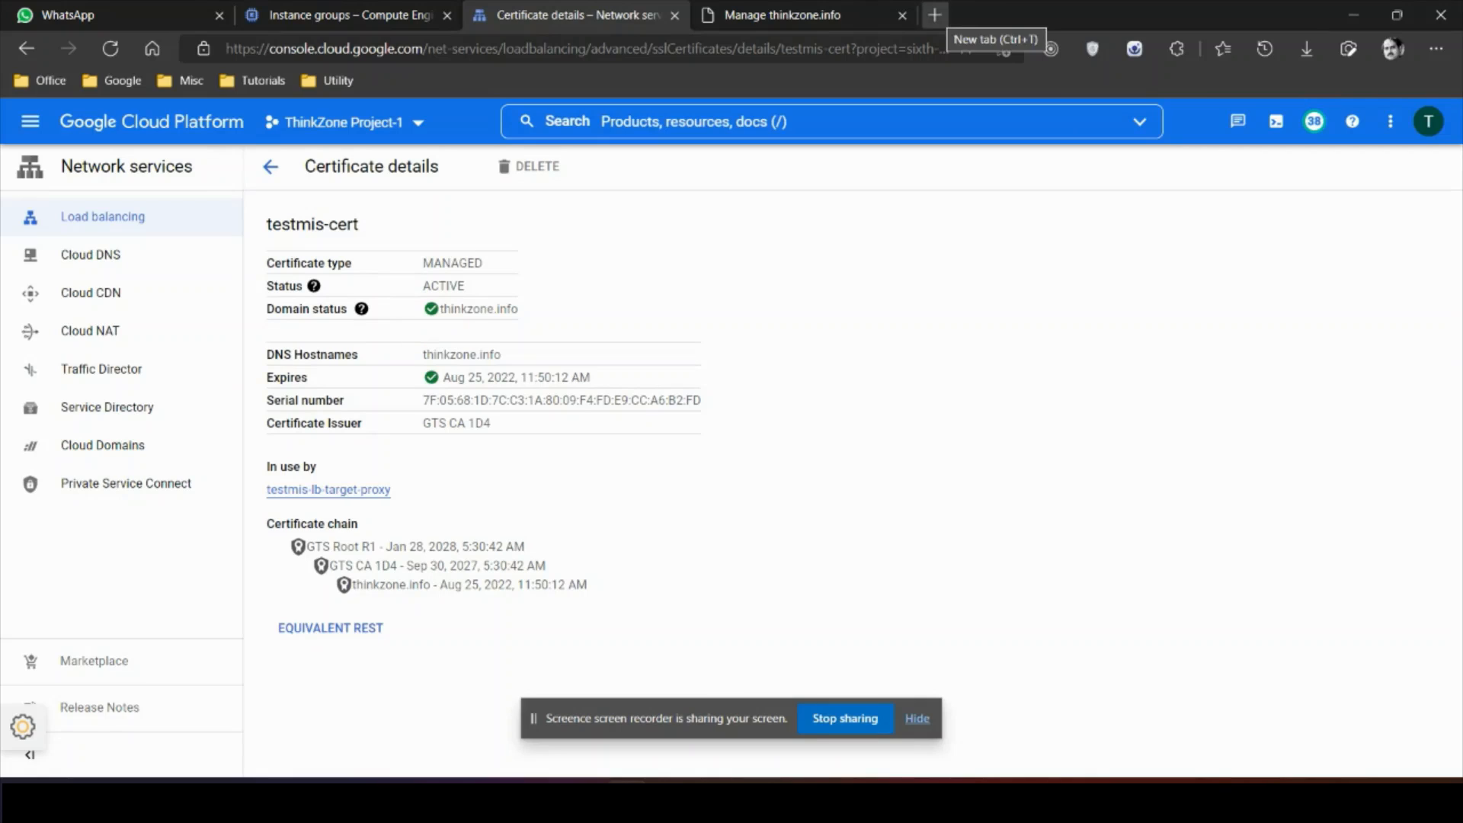
Step: Visit thinkzone.info in a new Edge tab
{"action": "left_click", "coordinate": [935, 15]}
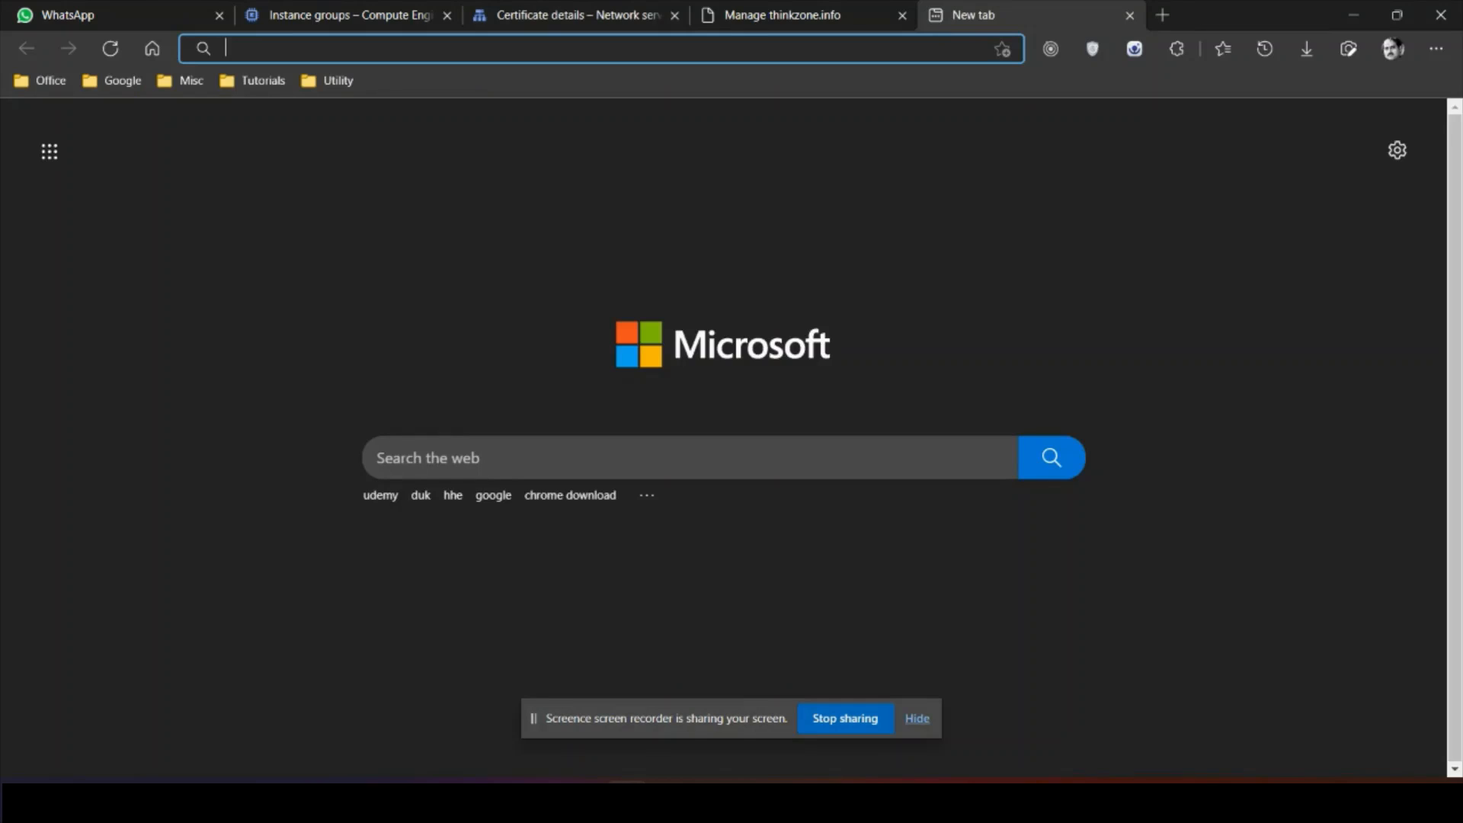
{"action": "type", "text": "thinkzone"}
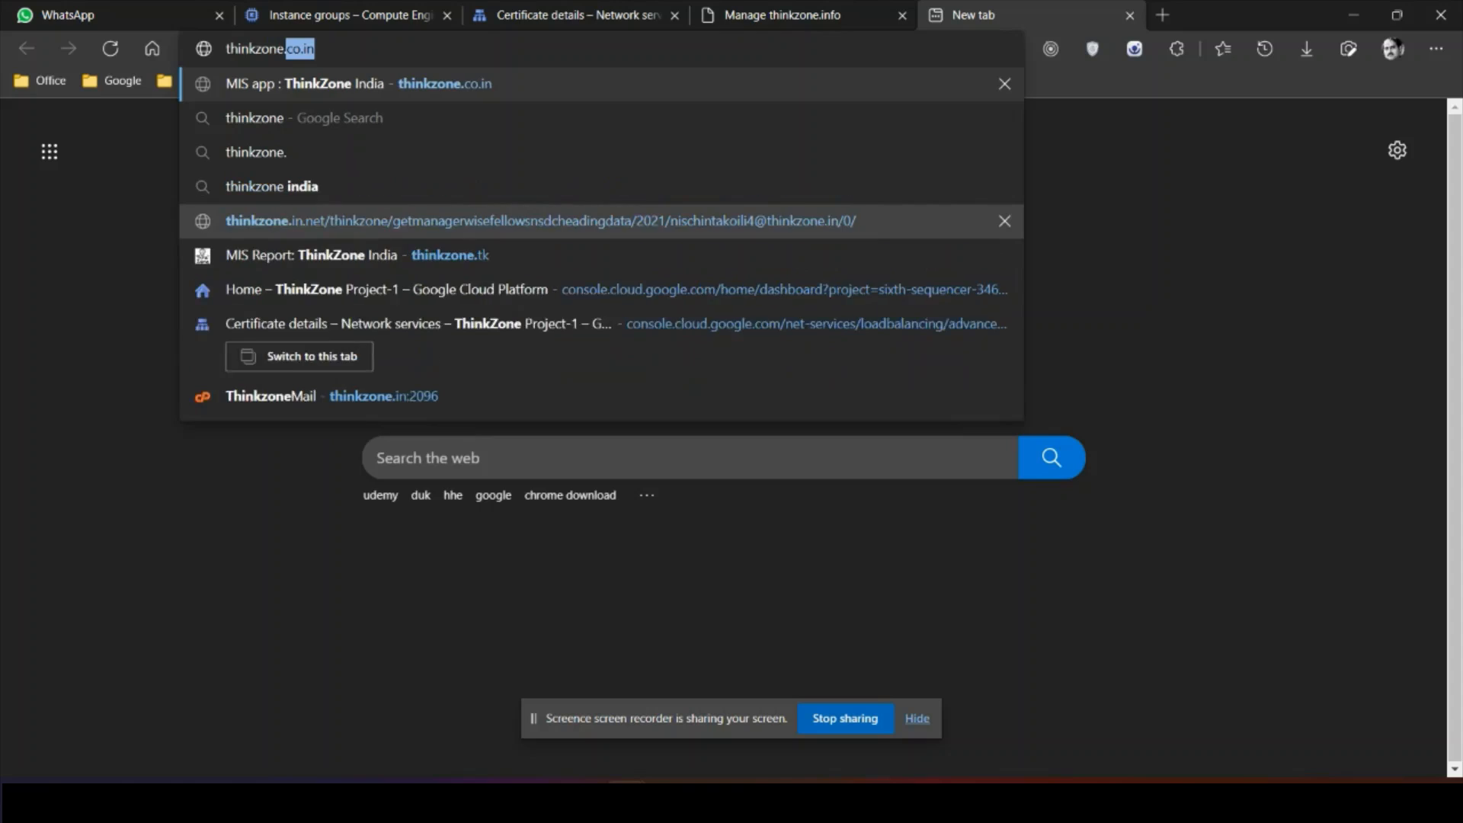
{"action": "type", "text": ".info"}
{"action": "key", "text": "Return"}
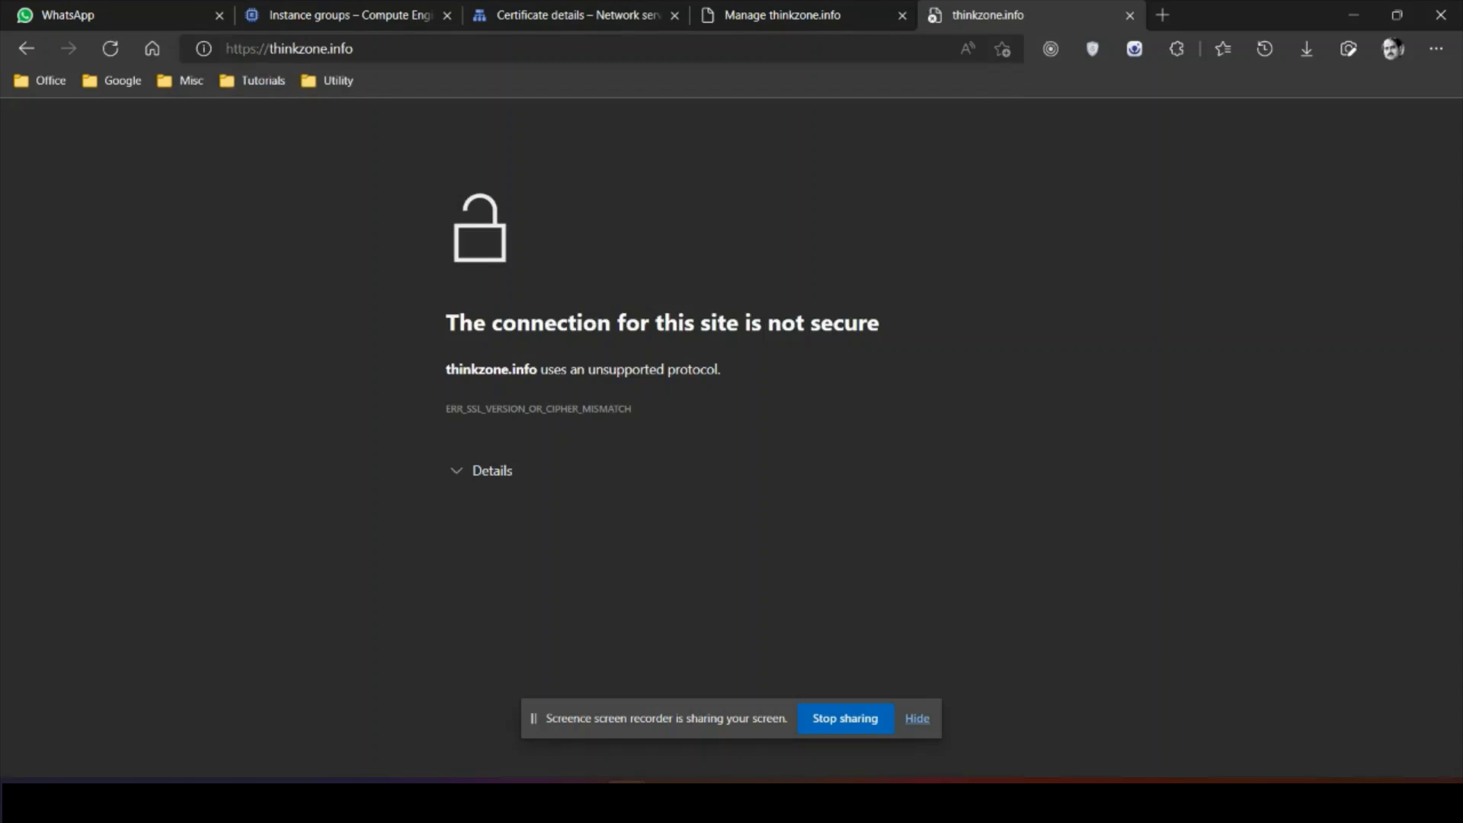
Step: Load thinkzone.info in a new InPrivate window and refresh until the nginx page appears
{"action": "right_click", "coordinate": [626, 801]}
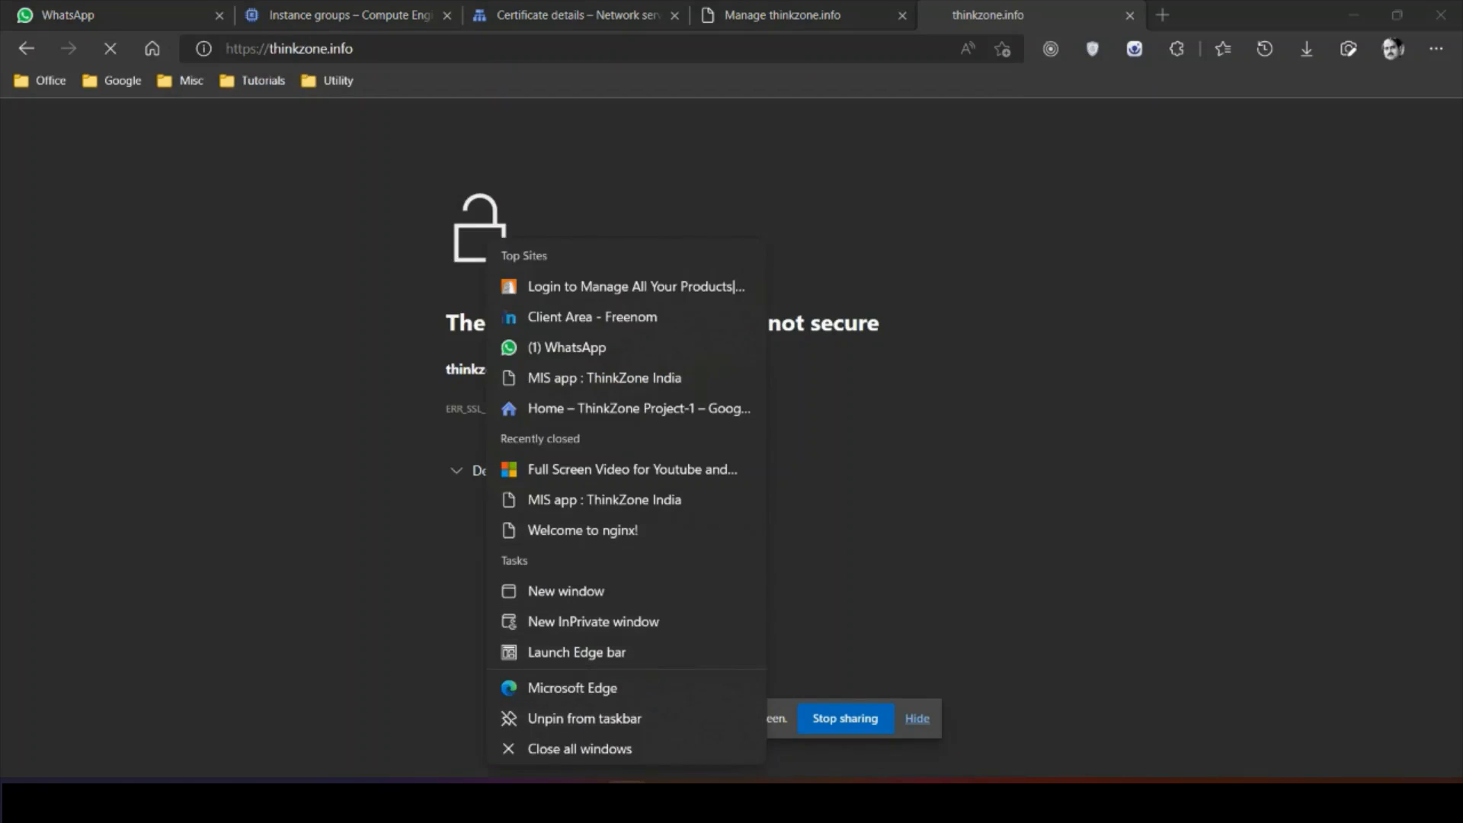
{"action": "left_click", "coordinate": [594, 621]}
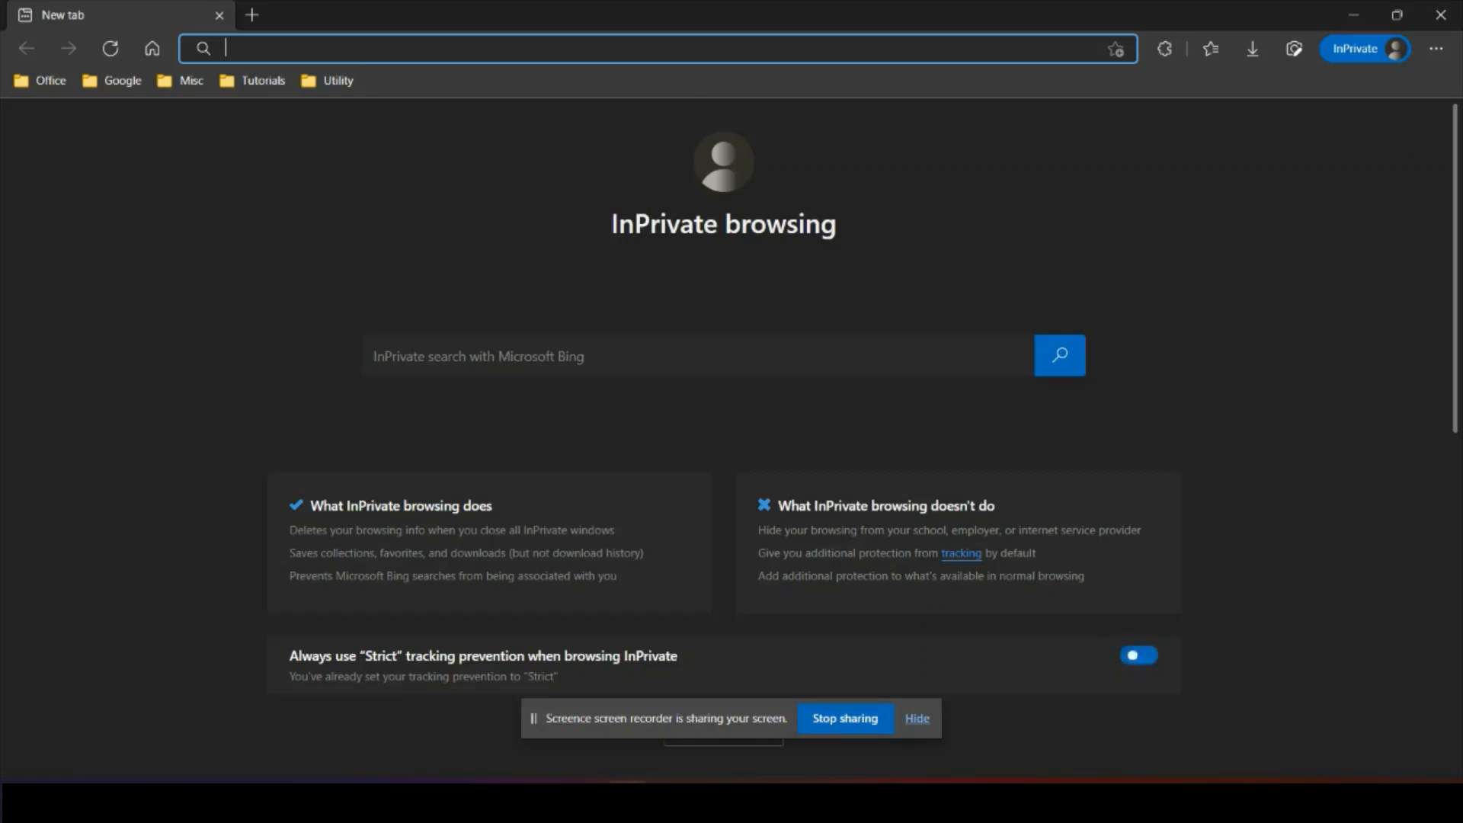
{"action": "type", "text": "think"}
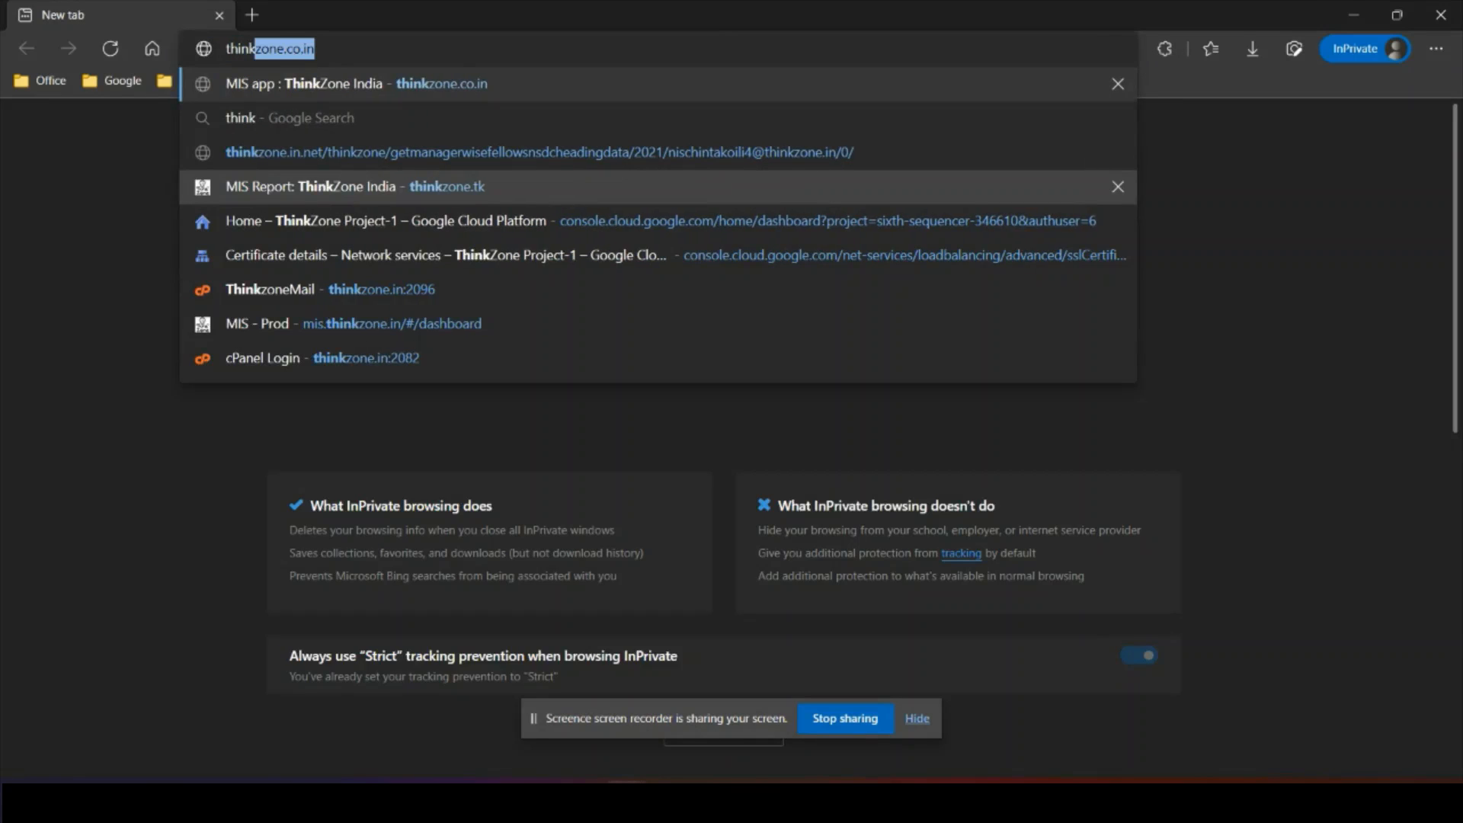
{"action": "type", "text": "zone.info"}
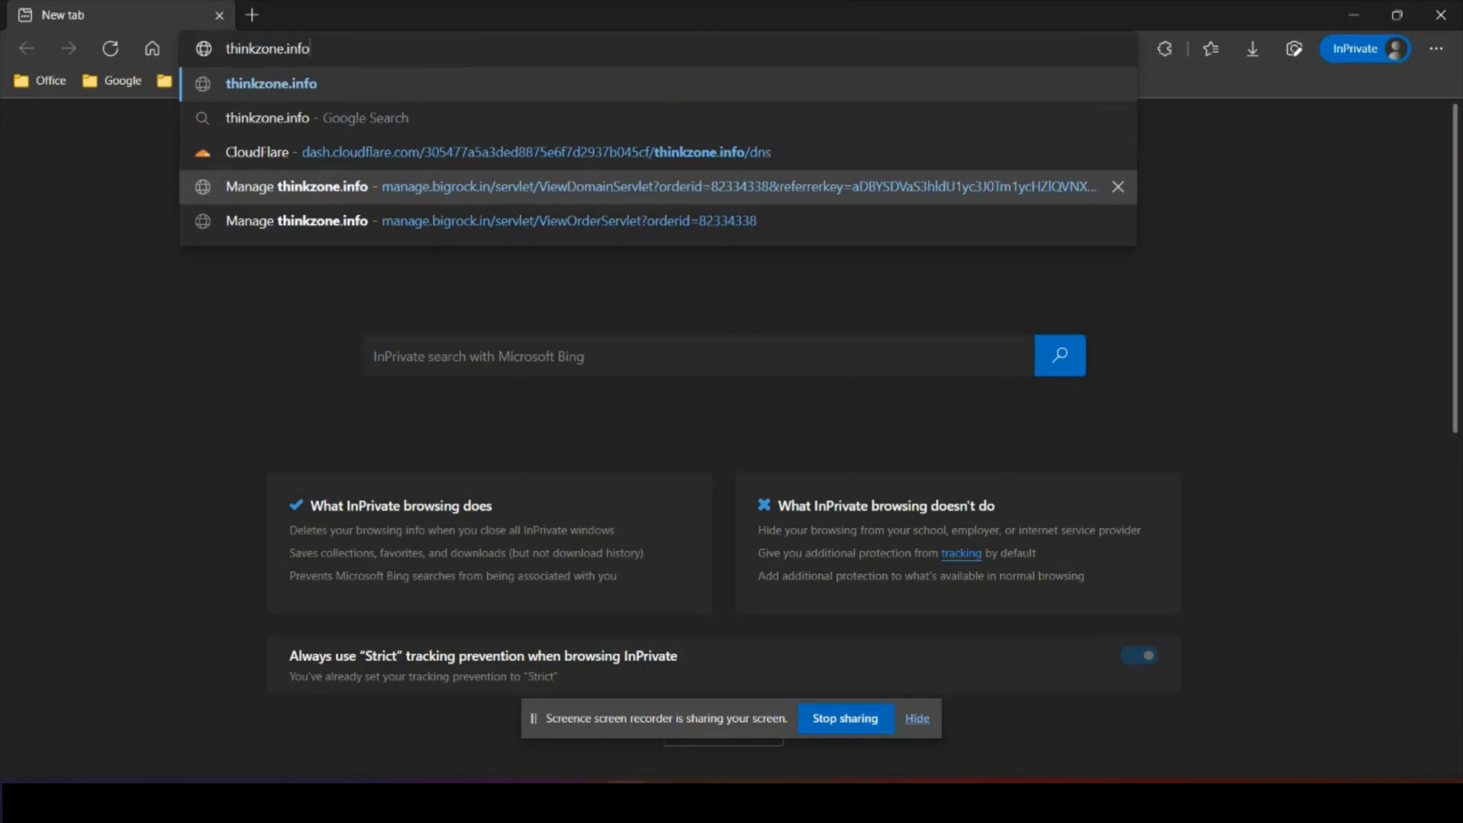
{"action": "key", "text": "Return"}
{"action": "key", "text": "F5"}
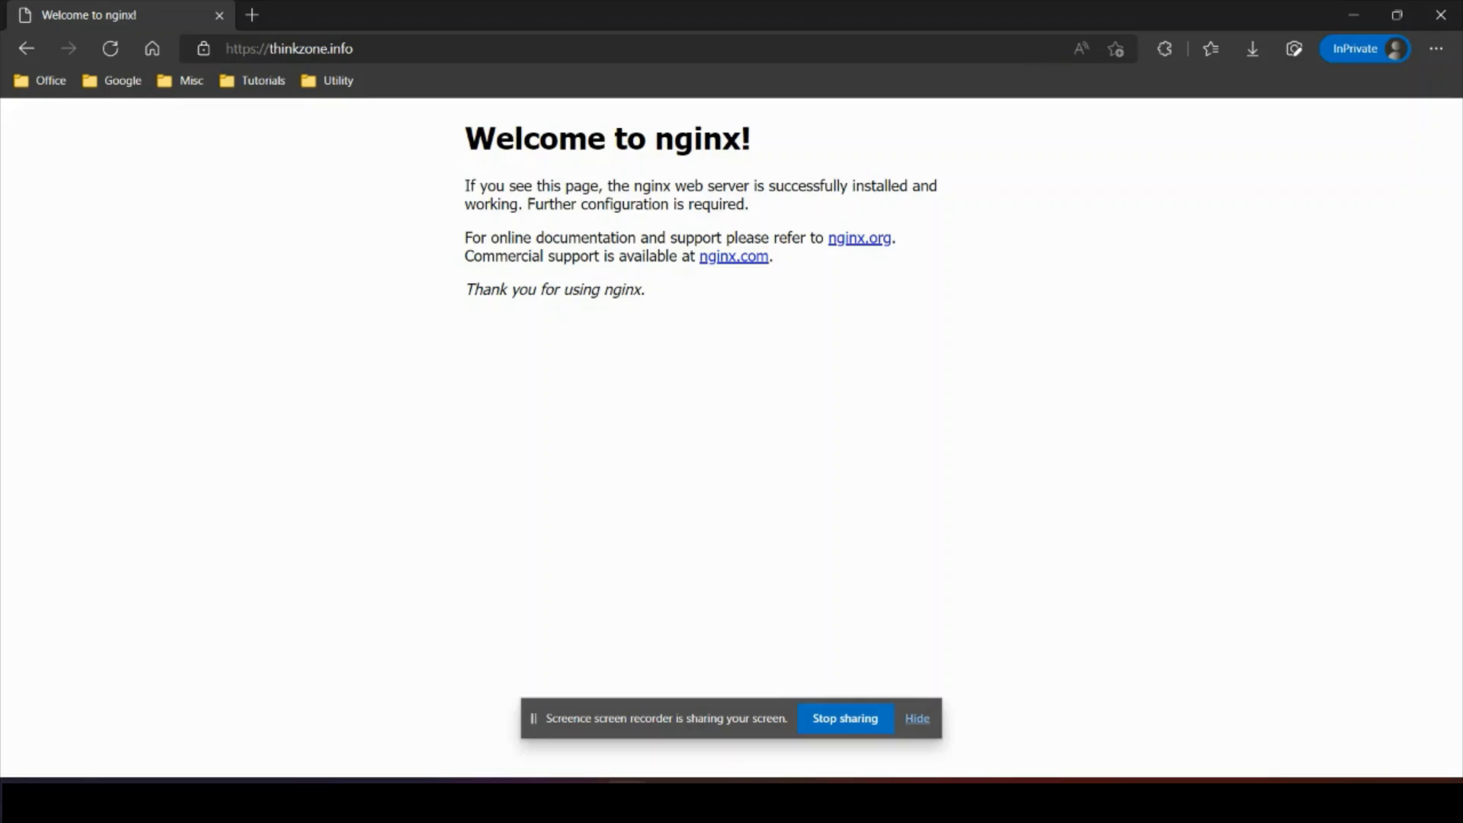